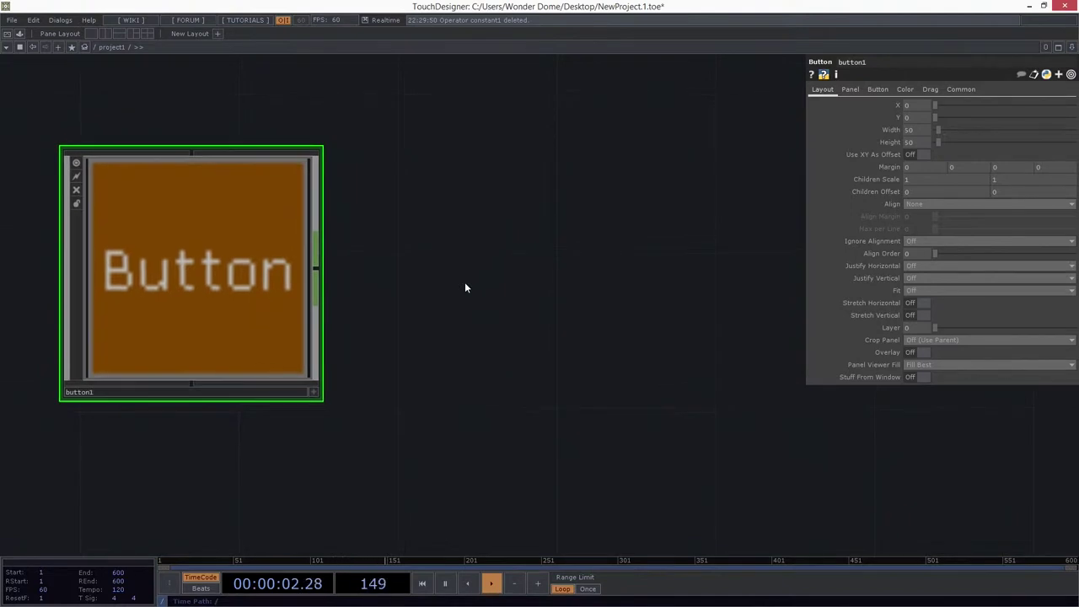
Add a Slider COMP to the project network beside the button component
type("slider")
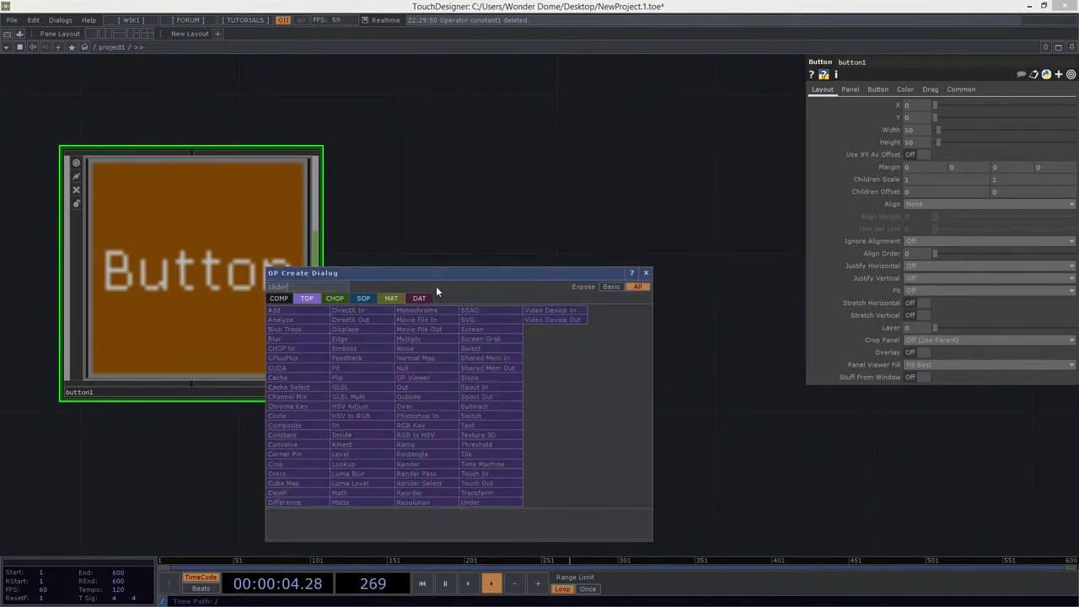
left_click(278, 297)
left_click(374, 369)
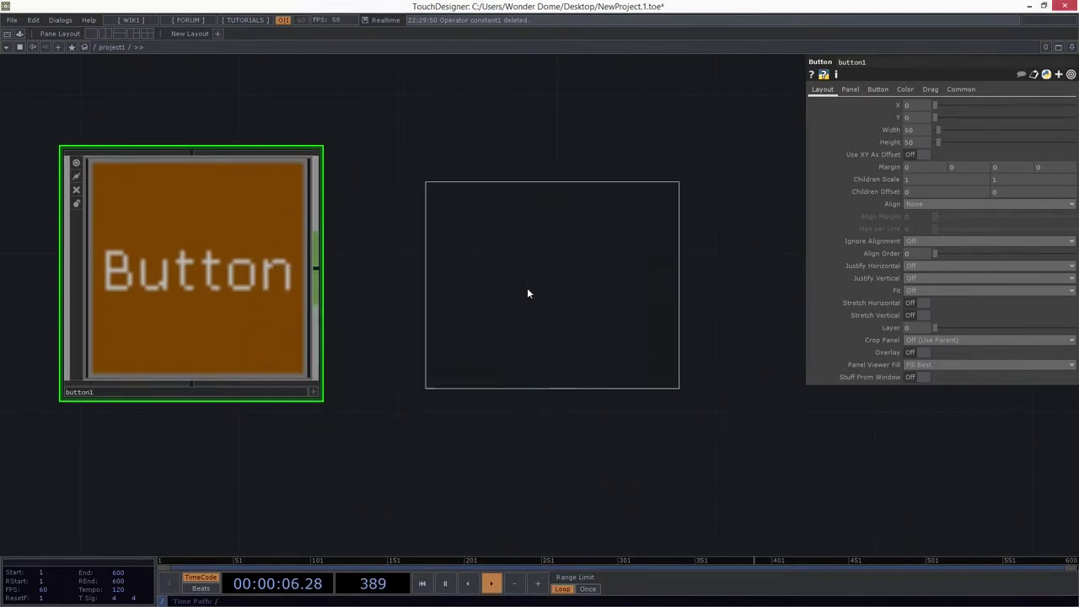
left_click(435, 384)
left_click_drag(510, 408, 387, 412)
left_click_drag(385, 366, 465, 351)
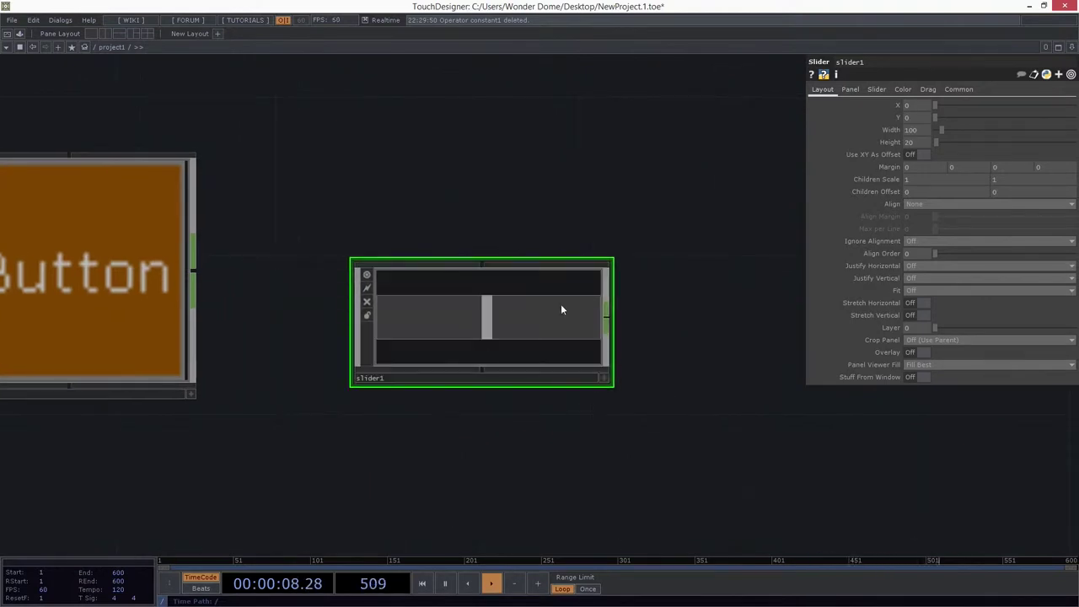
Set the slider component's width to 200 and its height to 40
type("200")
key("Tab")
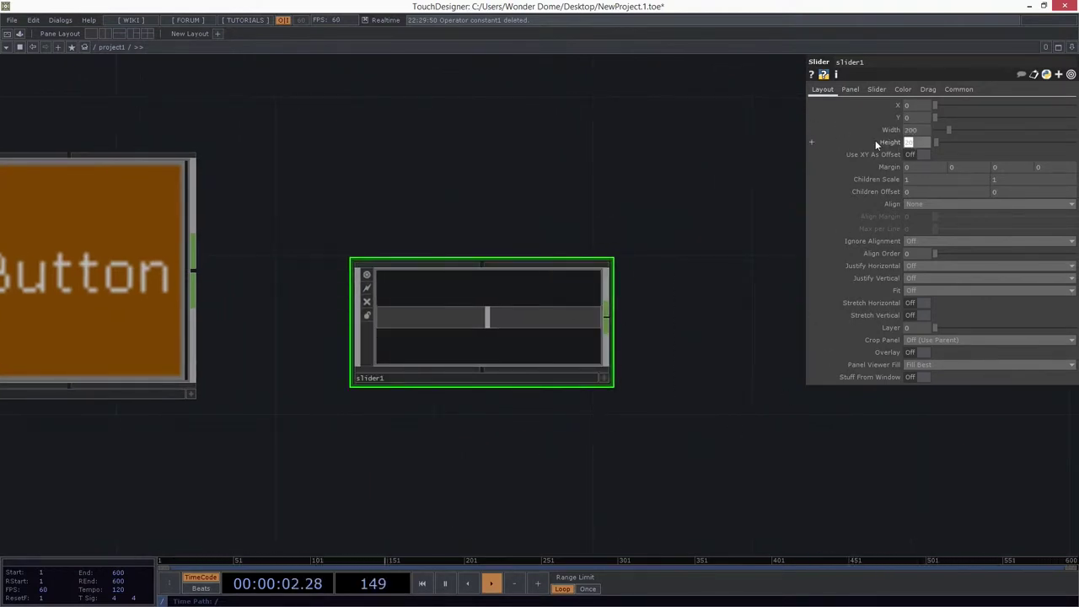
type("40")
key("Return")
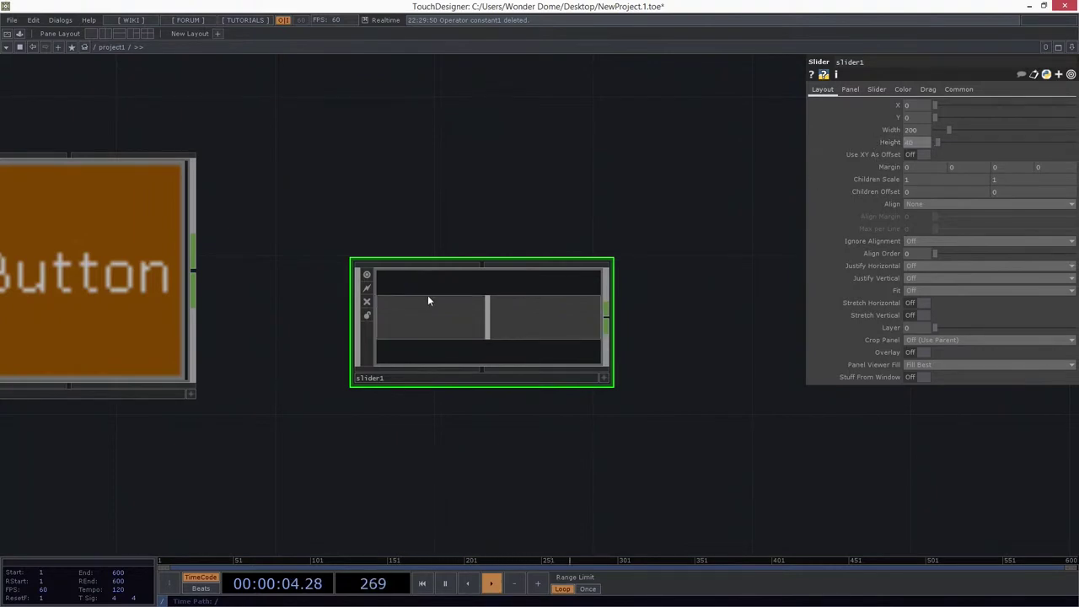
Open the slider component in its own floating viewer window
right_click(471, 314)
left_click(511, 283)
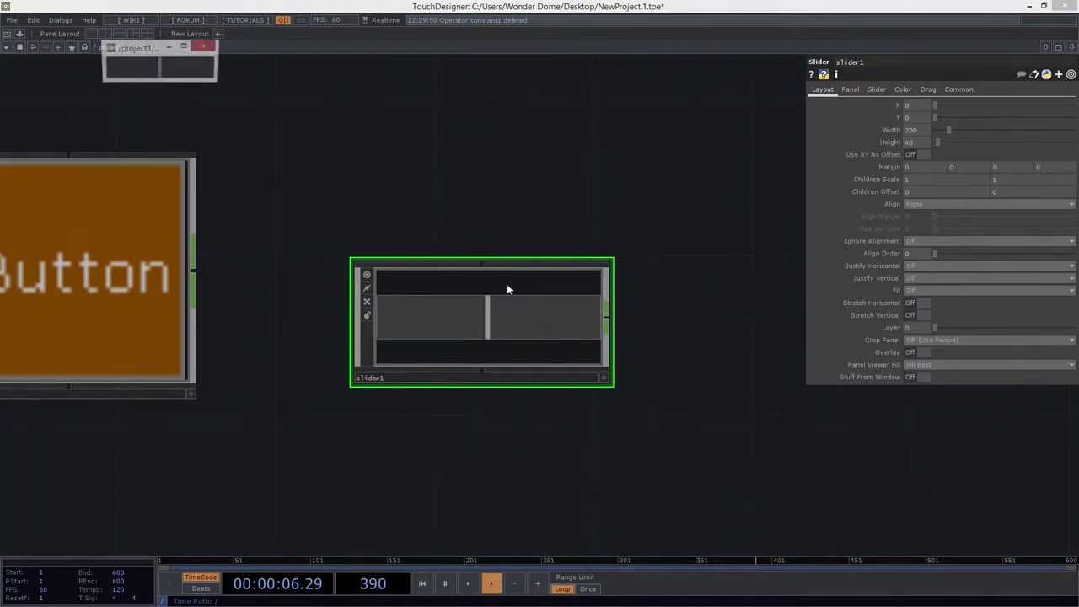
left_click_drag(656, 146, 684, 147)
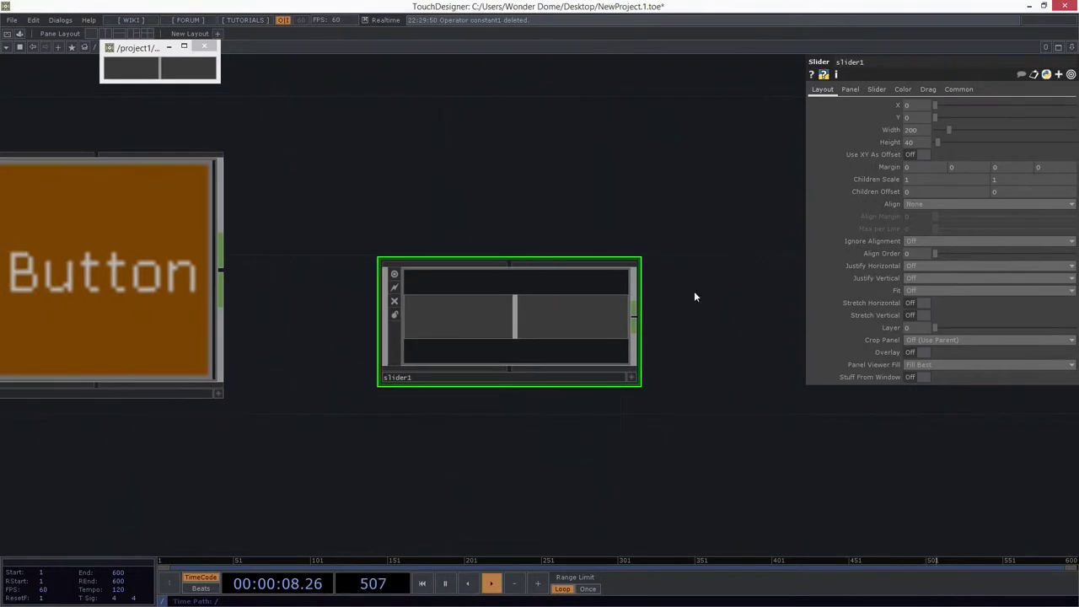
left_click_drag(694, 291, 715, 238)
Inspect the slider's Background TOP setting among its panel parameters
left_click(850, 90)
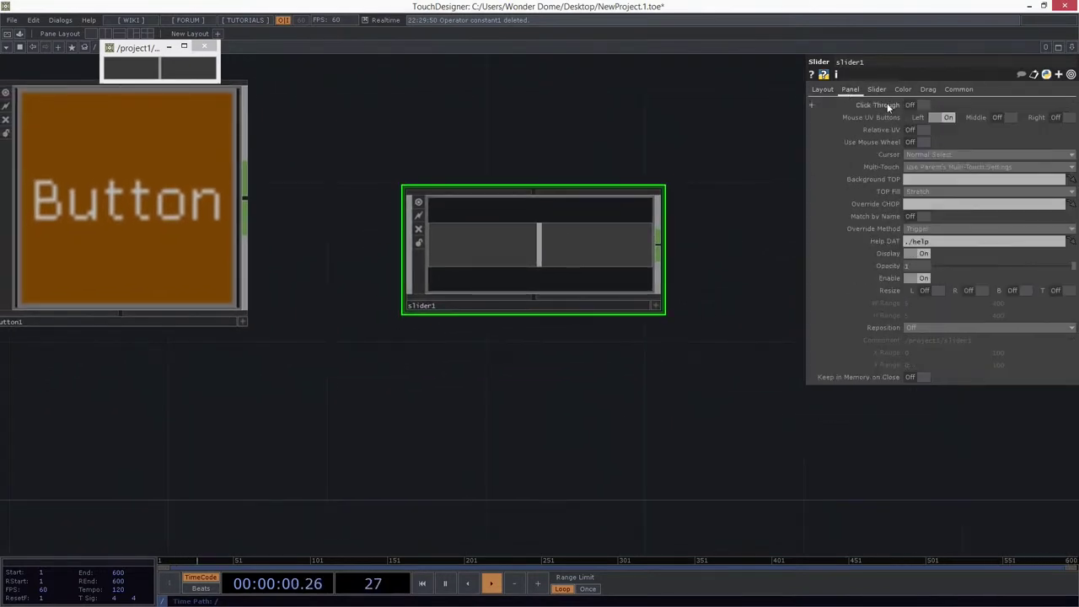
left_click(878, 89)
left_click(849, 89)
left_click(935, 190)
left_click(932, 178)
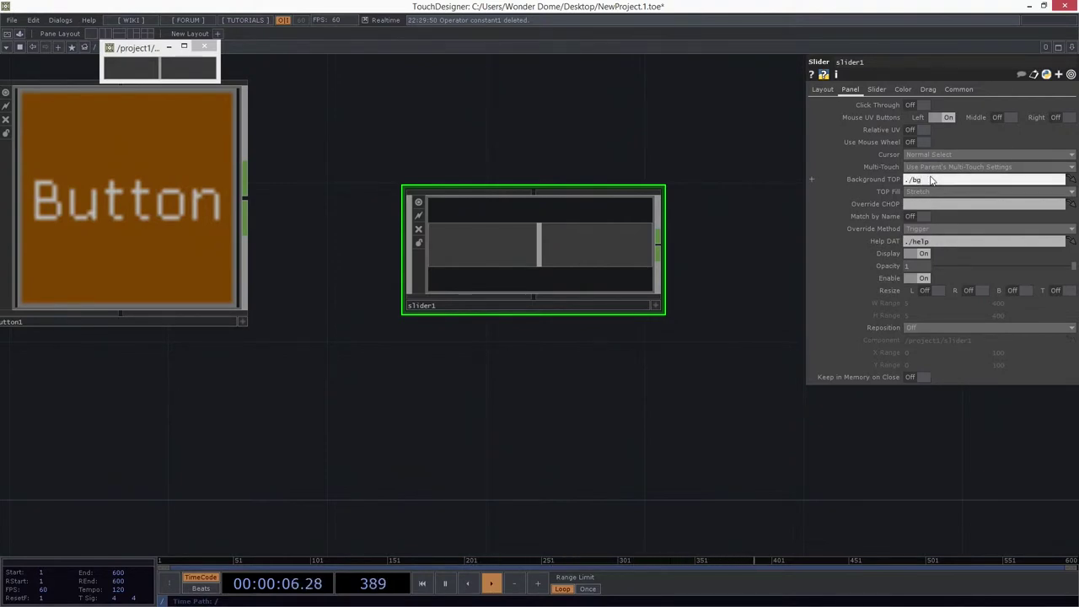
Make slider1's viewer active in the network and test its knob by moving it around the middle
left_click_drag(493, 180, 498, 230)
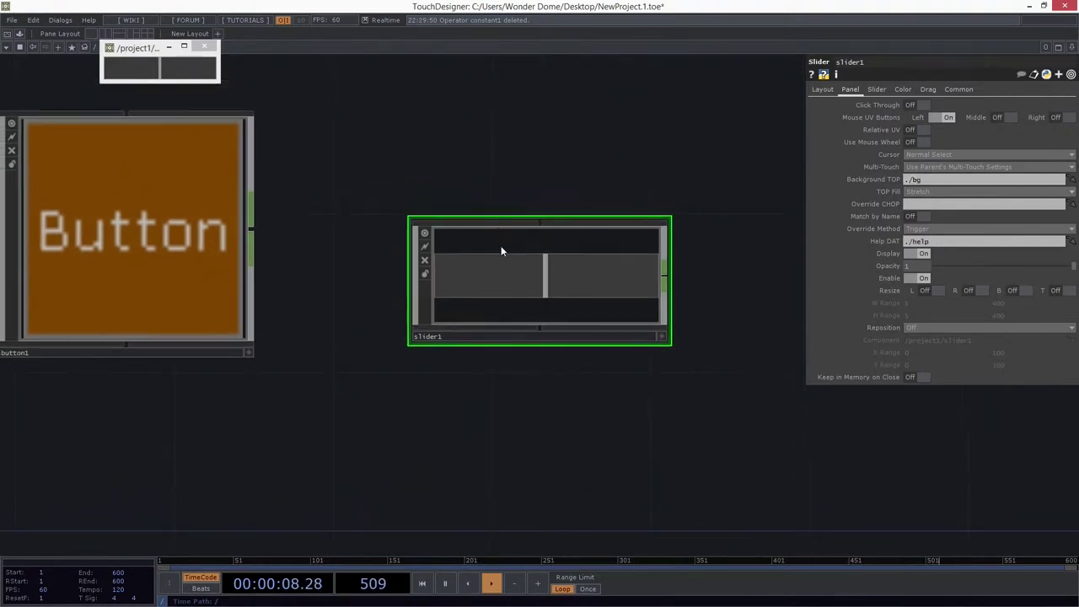
scroll(506, 236, "up", 2)
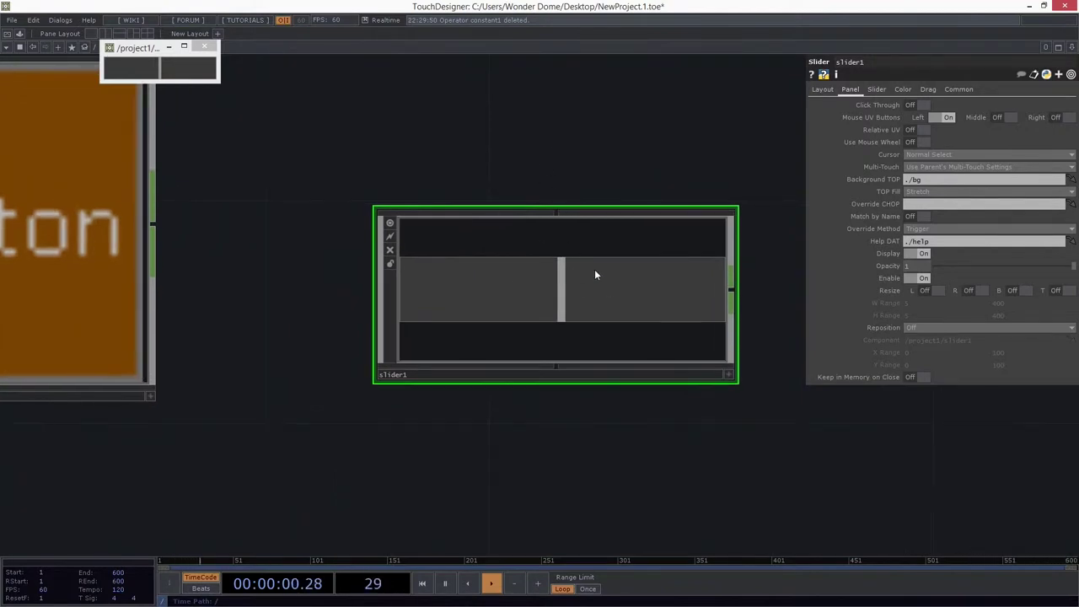
left_click(728, 374)
left_click_drag(583, 303, 545, 312)
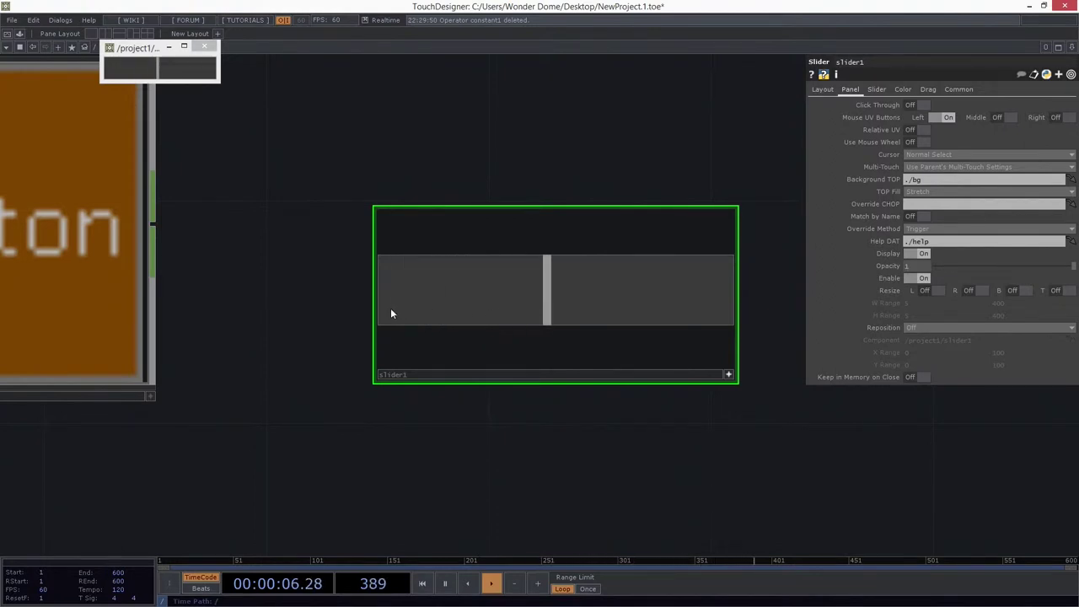
mouse_move(543, 305)
left_mouse_down()
mouse_move(462, 302)
mouse_move(695, 297)
mouse_move(482, 303)
mouse_move(582, 283)
mouse_move(698, 283)
mouse_move(380, 306)
mouse_move(655, 312)
mouse_move(550, 319)
left_mouse_up()
scroll(576, 288, "up", 2)
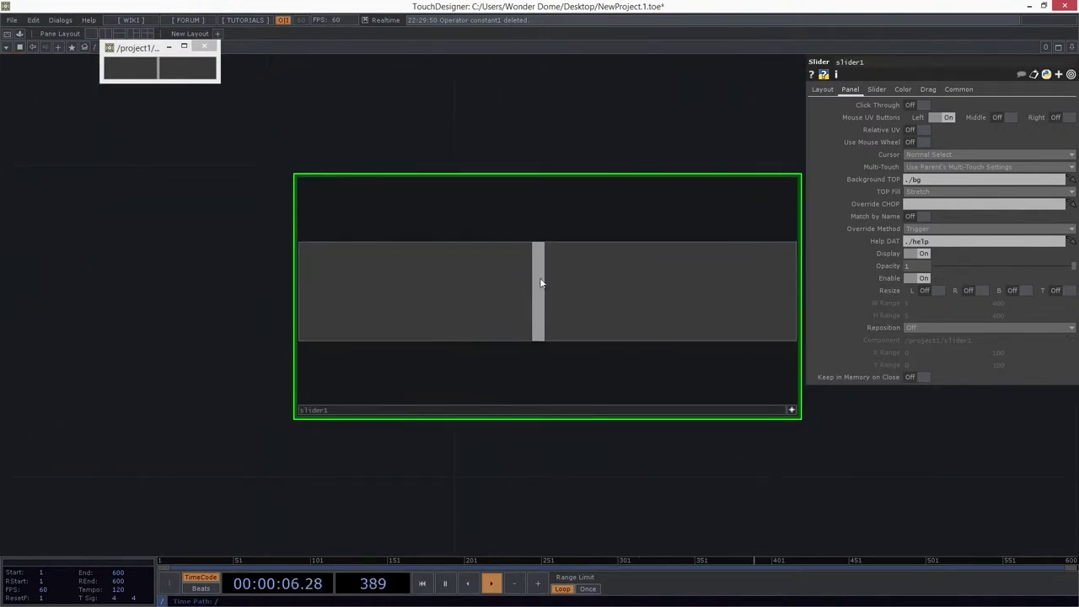
mouse_move(551, 291)
left_mouse_down()
mouse_move(592, 295)
mouse_move(549, 299)
left_mouse_up()
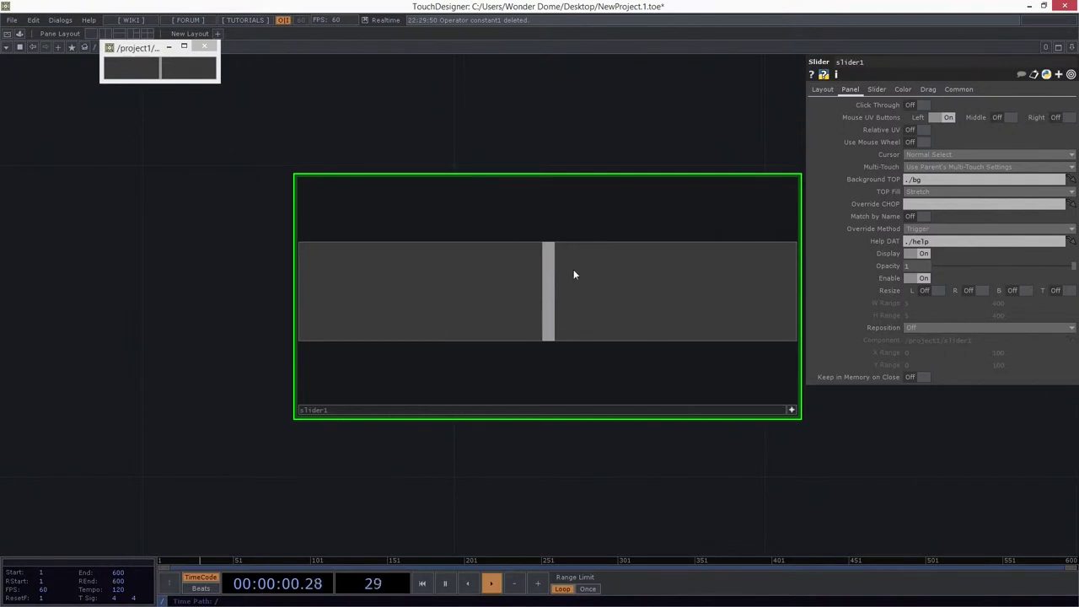
Inside slider1, add a Math CHOP fed by panel1 and place it below out1
scroll(534, 303, "up", 8)
left_click_drag(426, 318, 406, 334)
right_click_drag(393, 299, 236, 411)
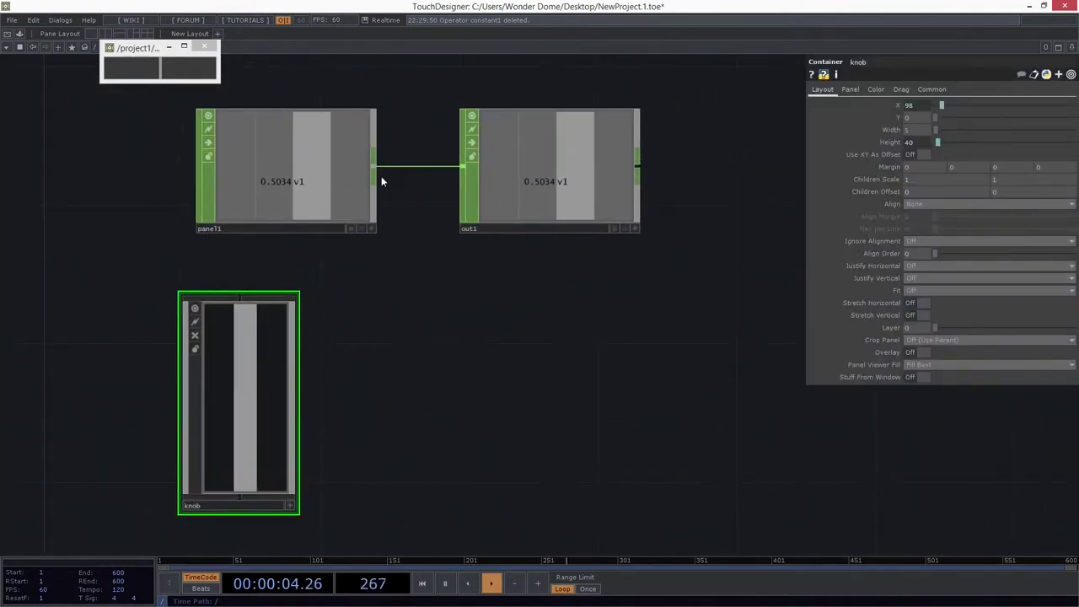
scroll(375, 168, "up", 2)
scroll(375, 168, "down", 2)
key("Tab")
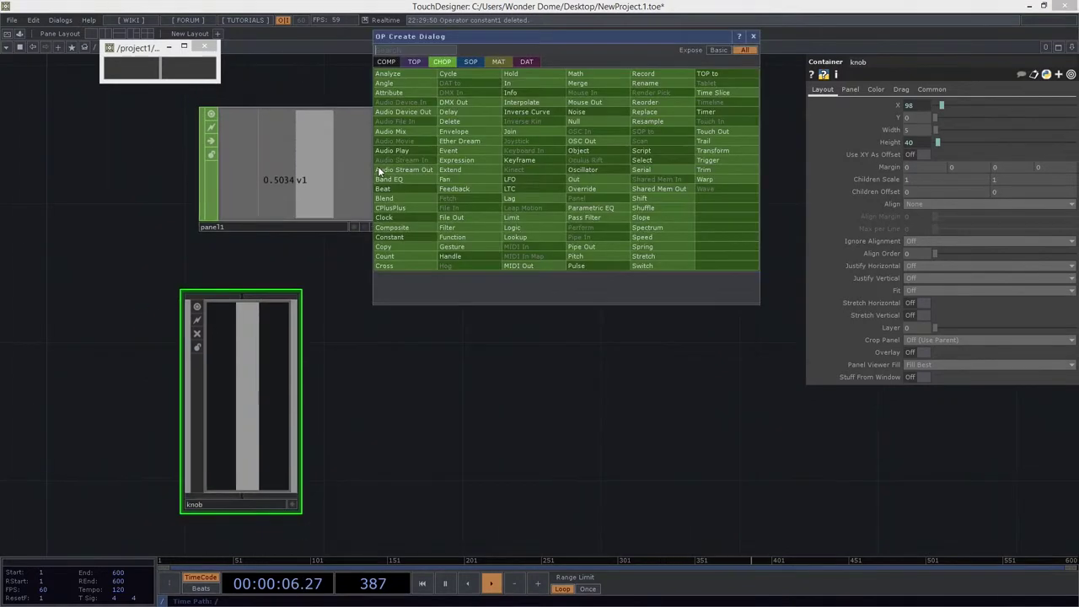
type("mat")
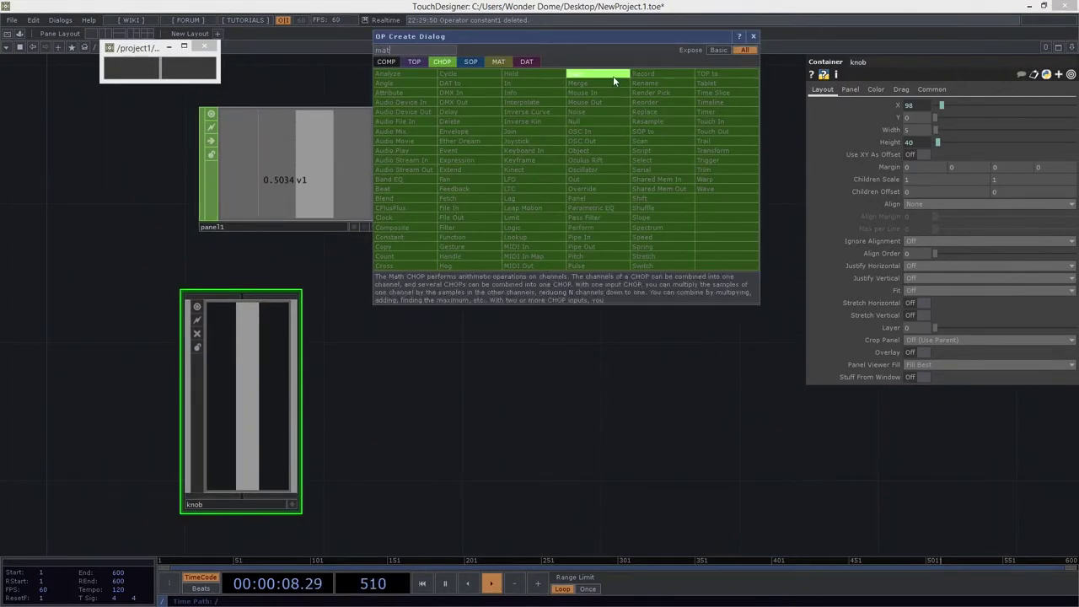
left_click(611, 75)
left_click(556, 306)
left_click_drag(556, 312, 553, 331)
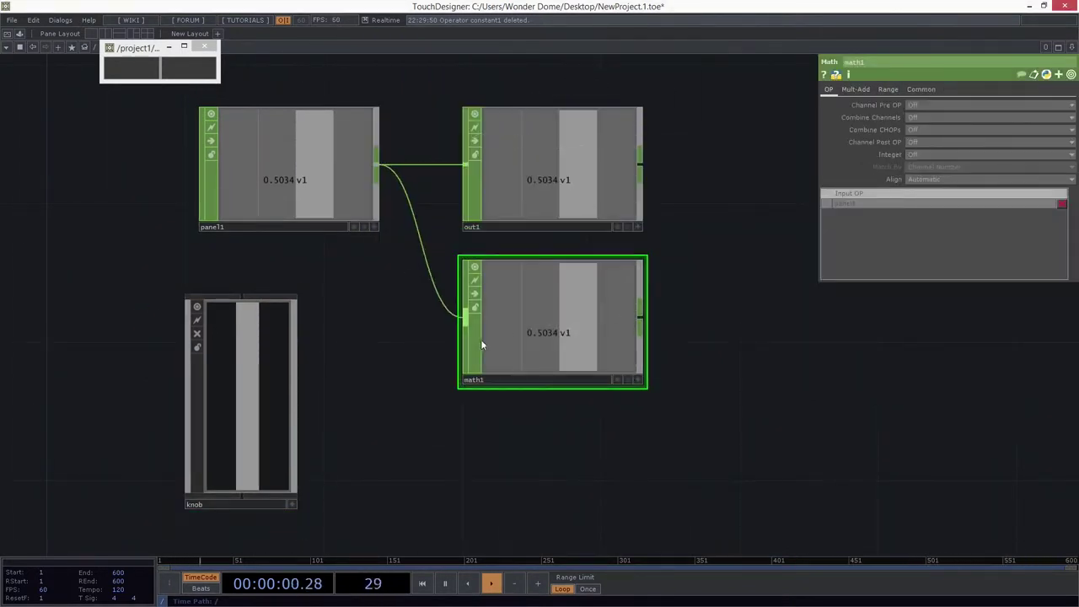
Change the knob container's height expression to parent().par.h - 2
left_click_drag(358, 341, 259, 386)
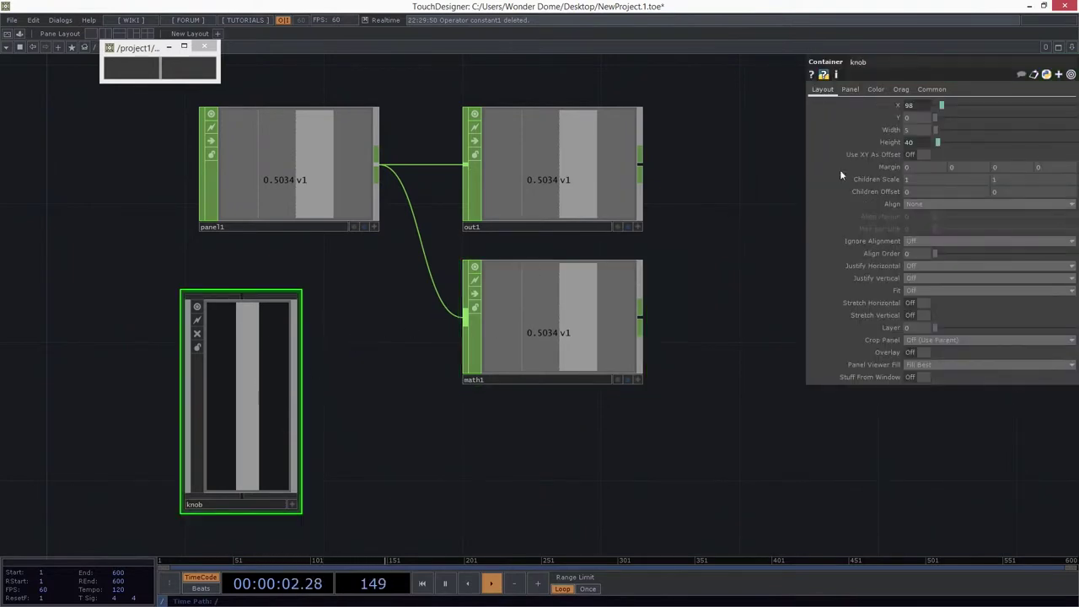
left_click(890, 142)
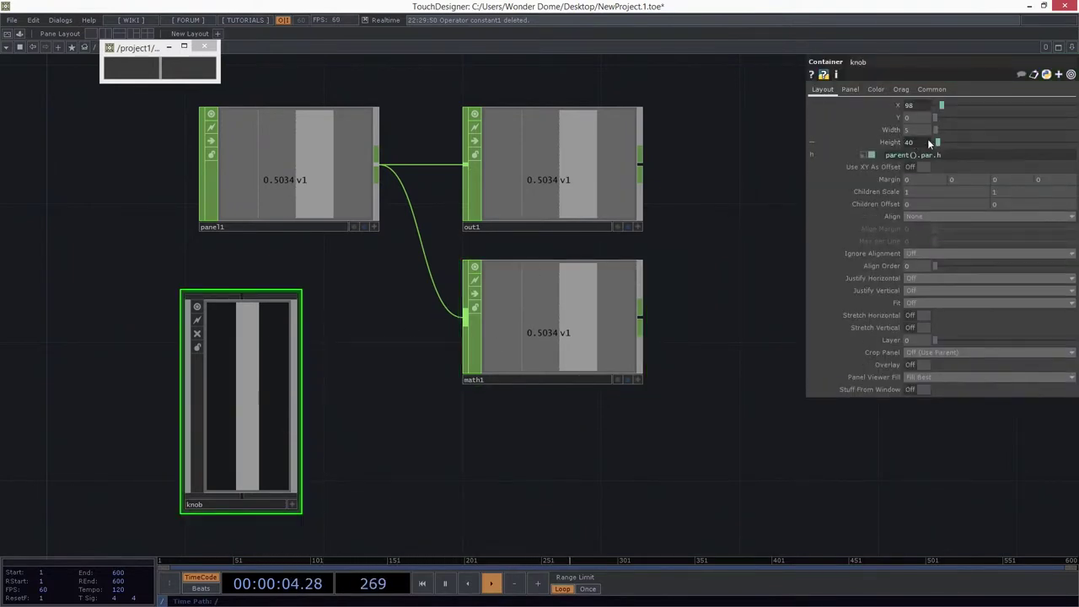
type("- 2")
key("Return")
Set slider1's Justify Vertical to Center and move the knob close to its minimum
scroll(337, 380, "down", 6)
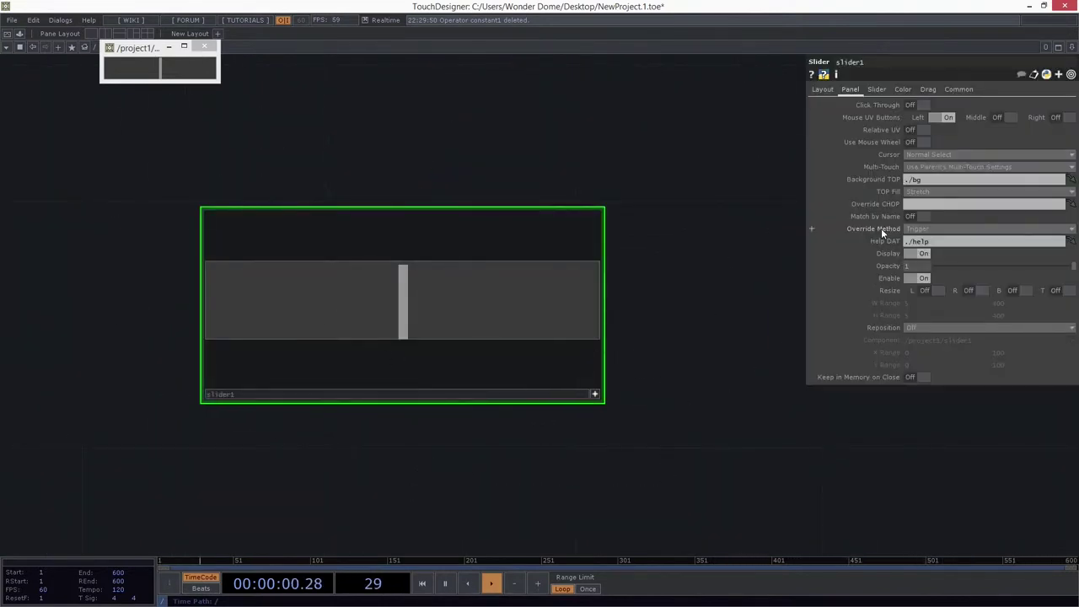
left_click(823, 89)
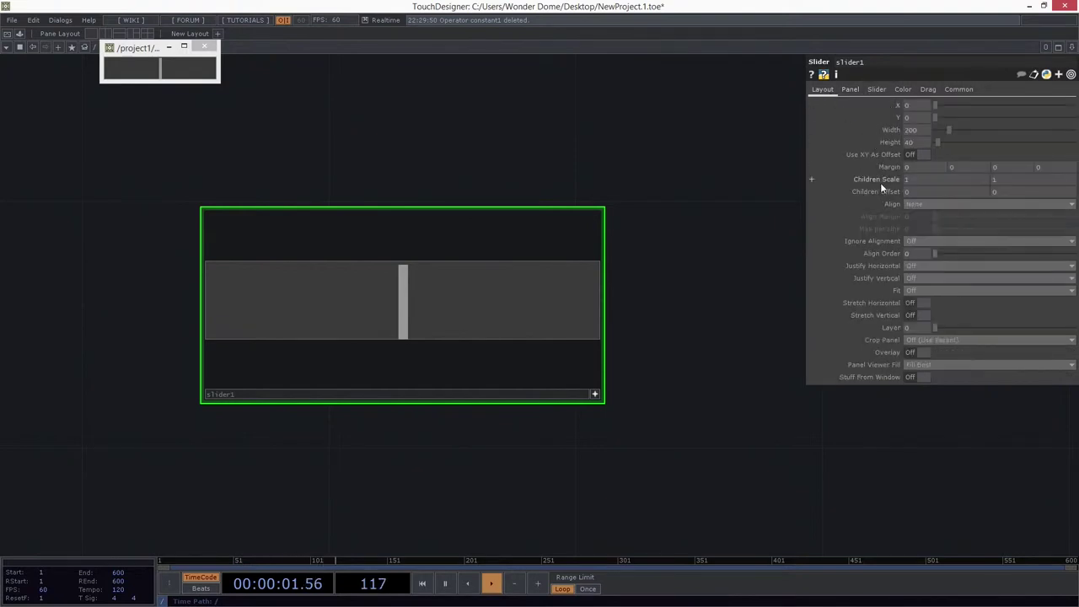
left_click(922, 278)
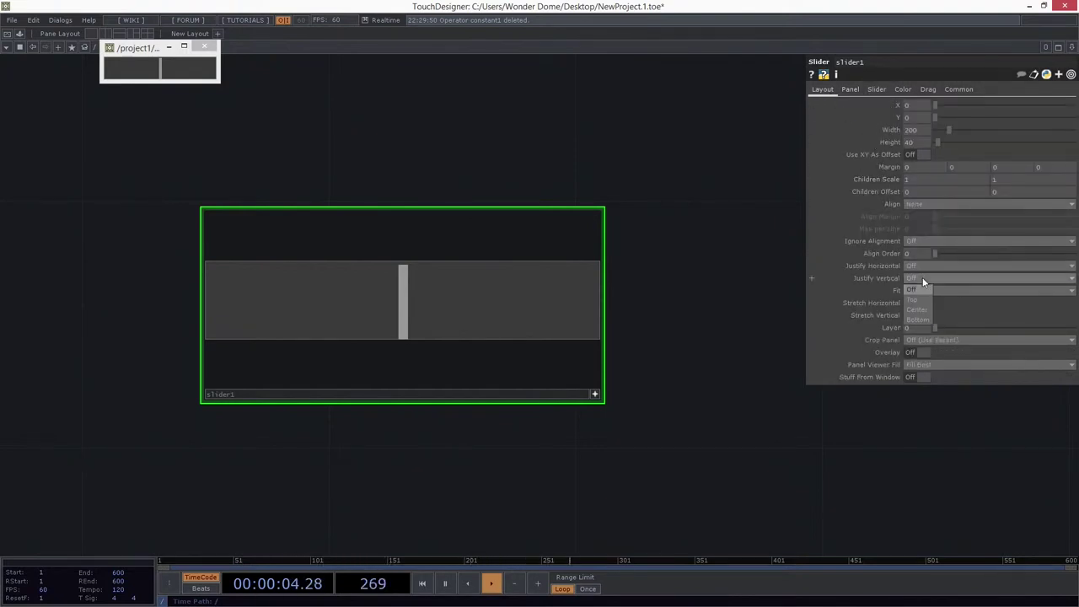
left_click(919, 309)
left_click_drag(401, 312, 217, 310)
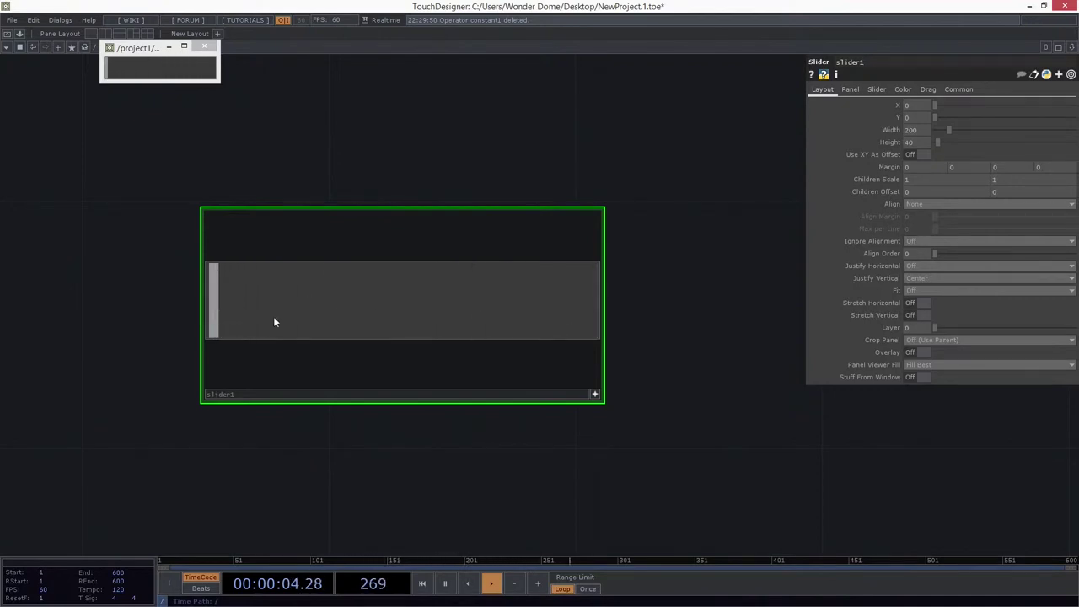
Move the slider to its maximum and set the first To Range value of math1 inside slider1 to 1
scroll(302, 294, "up", 5)
left_click_drag(707, 301, 527, 440)
left_click(890, 90)
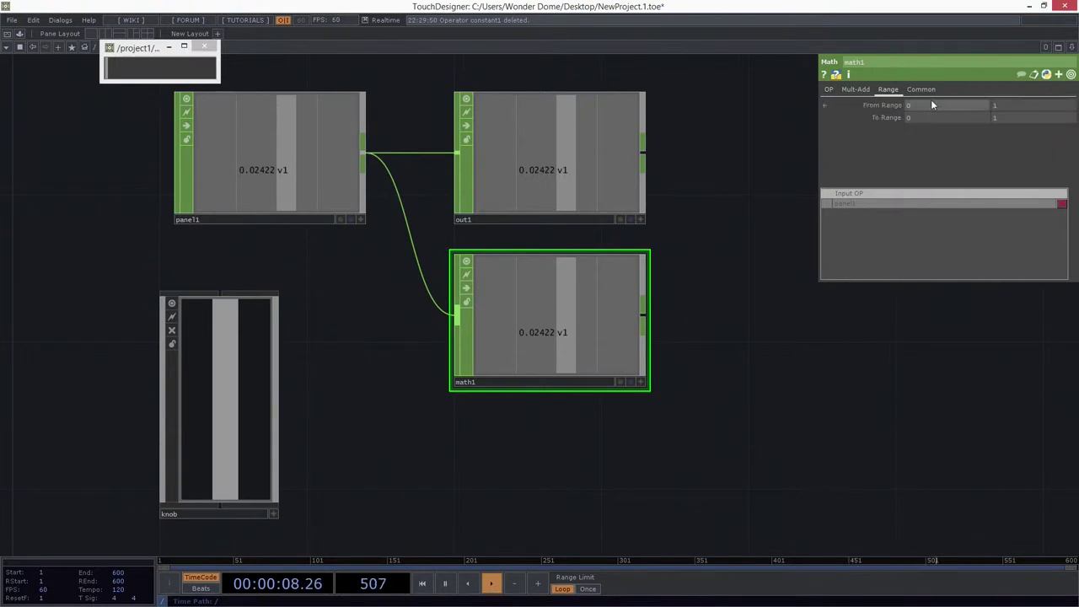
left_click_drag(109, 73, 265, 71)
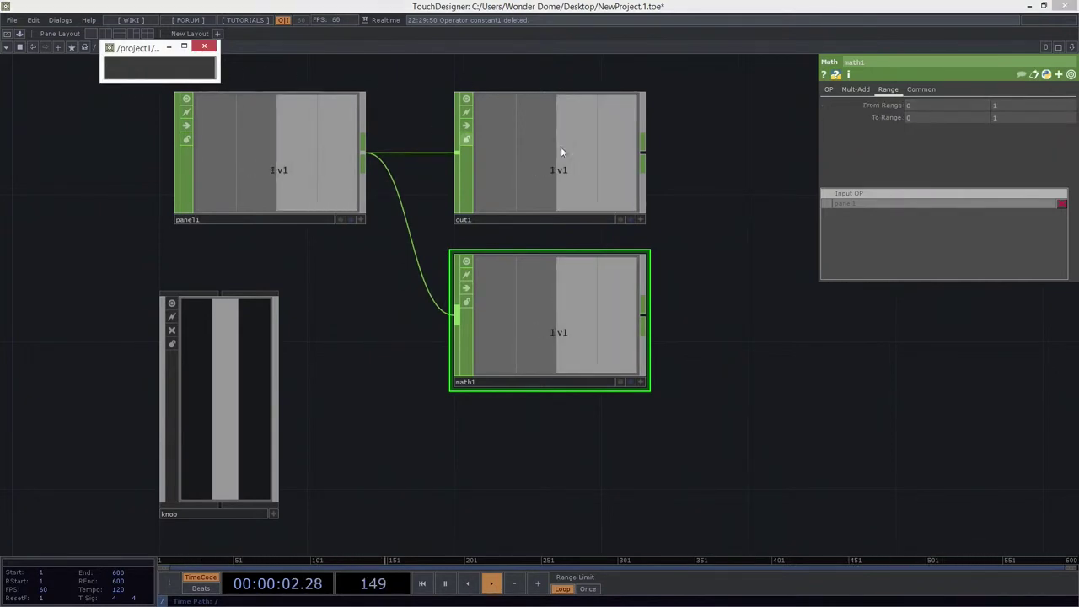
left_click(876, 118)
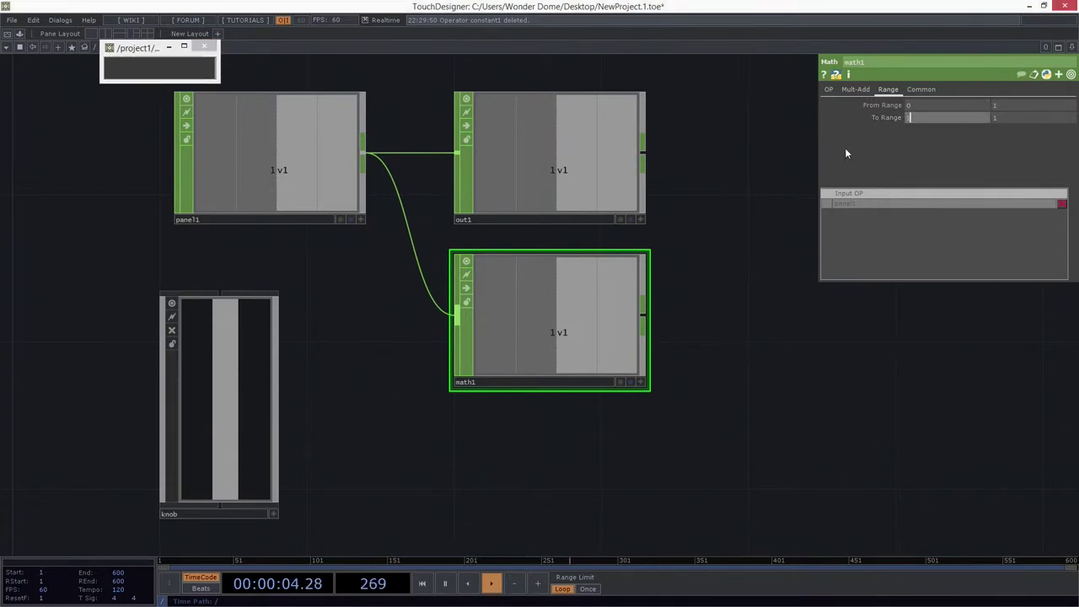
Set math1's second To Range value to the expression me.parent().par.w - (op('knob').par.w + 1 )
left_click(879, 117)
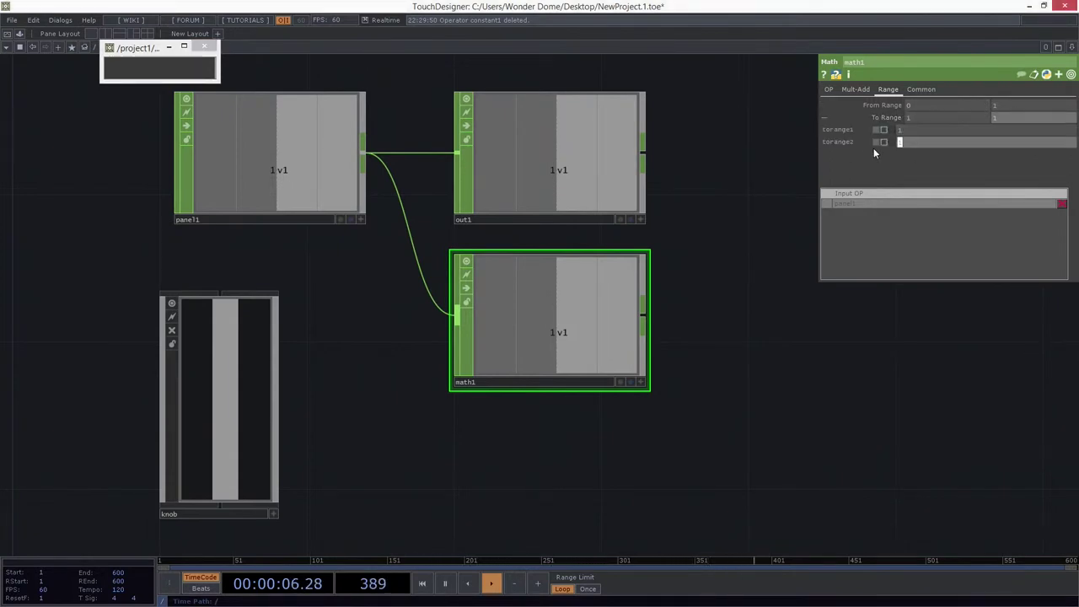
type("me")
type("('")
key("BackSpace")
type("me.parent().par.w - (op")
key("BackSpace")
type("p('knob_').pa")
key("BackSpace")
key("BackSpace")
type("par.w")
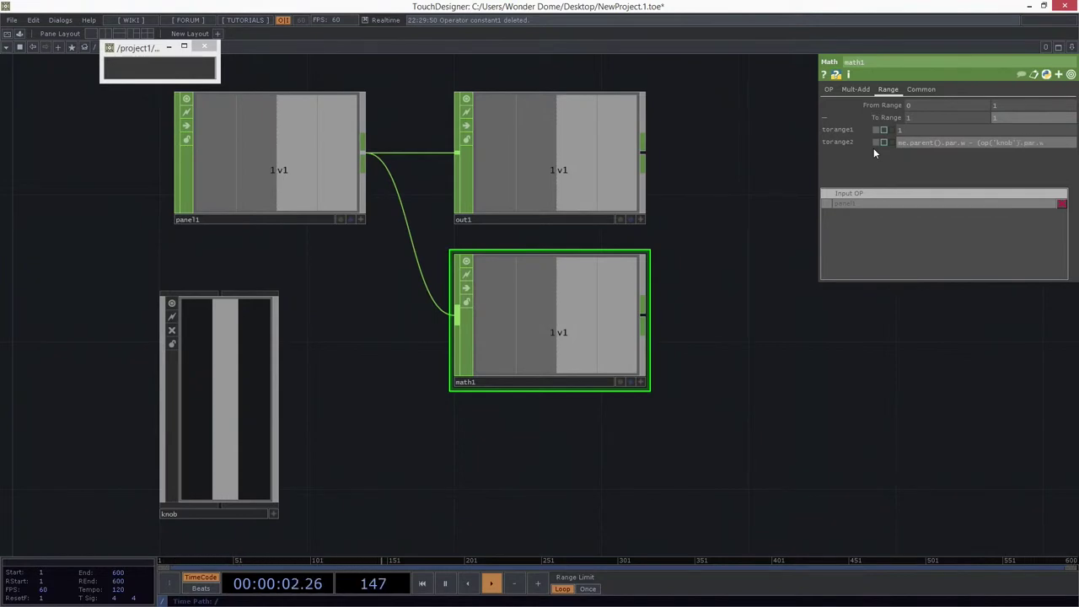
type("v - 1")
type(")")
key("Return")
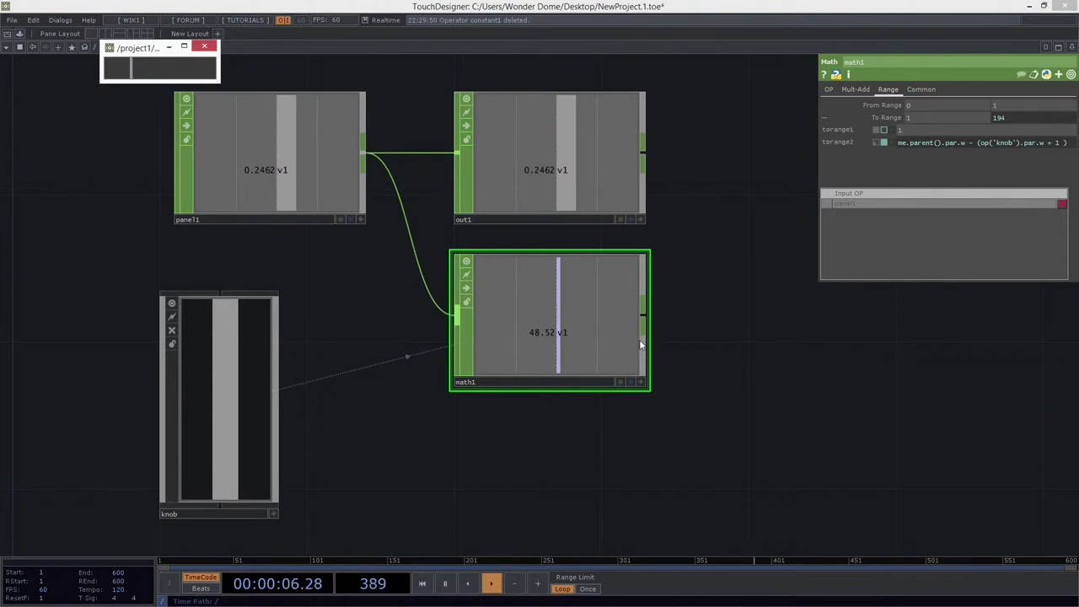
Replace the knob container's X expression with op('math1')['v1']
left_click_drag(330, 267, 265, 315)
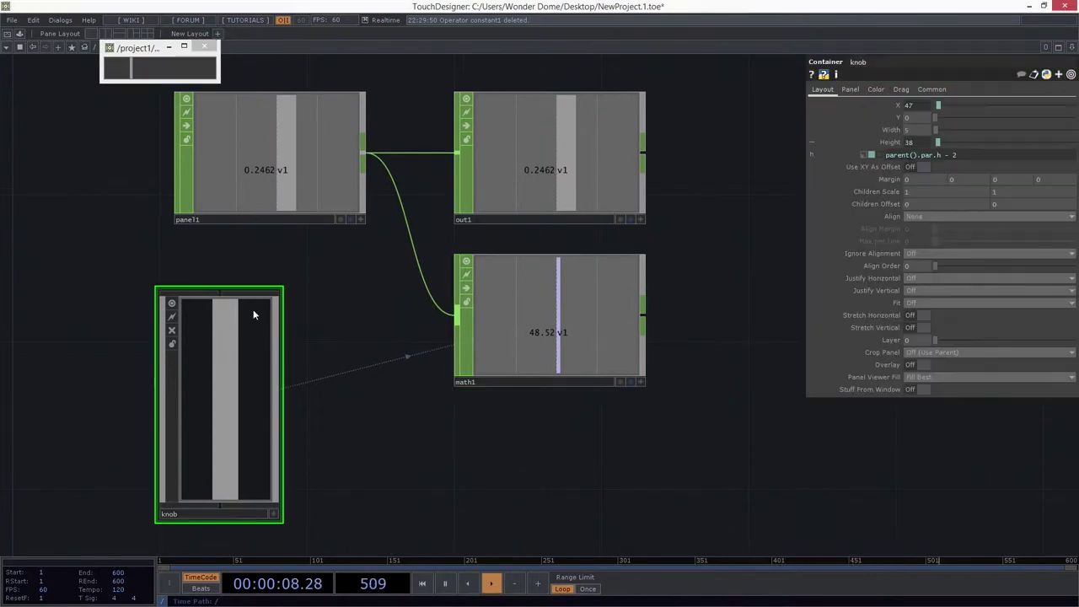
left_click(890, 106)
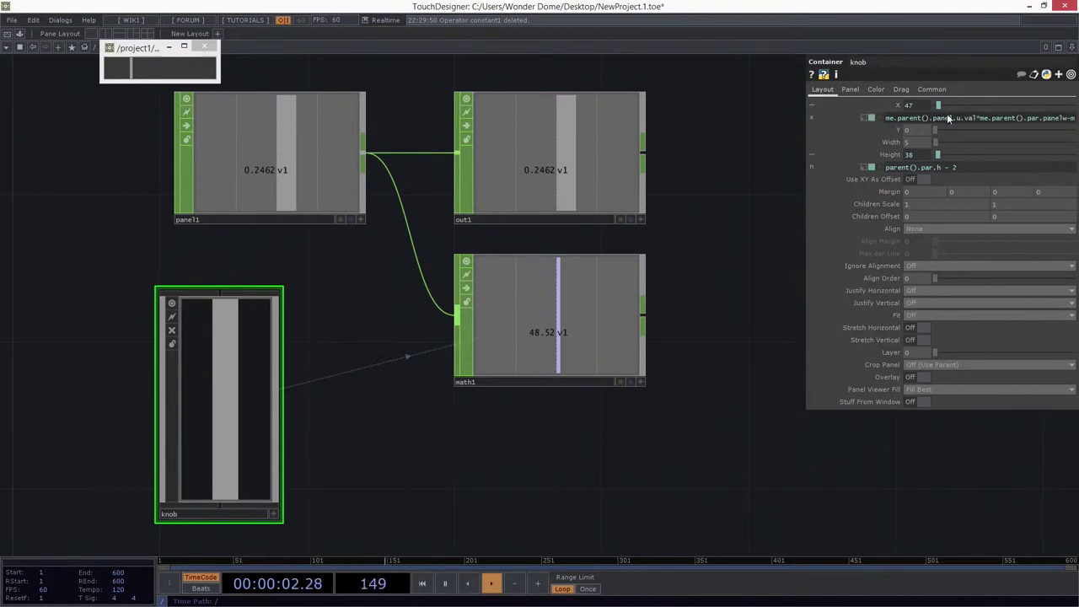
left_click(955, 118)
type("op")
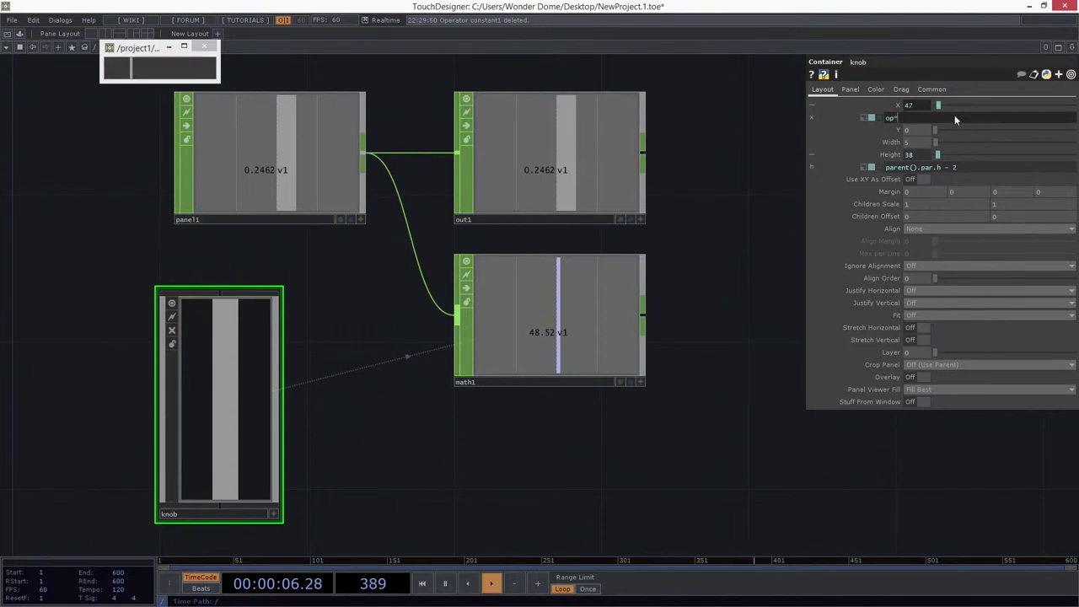
type("()")
type("'math'")
type("[]")
type("'v1")
key("Return")
Enlarge the floating slider viewer and test the knob from its minimum end to about two thirds of the travel
left_click_drag(143, 74, 402, 179)
left_click_drag(797, 150, 79, 191)
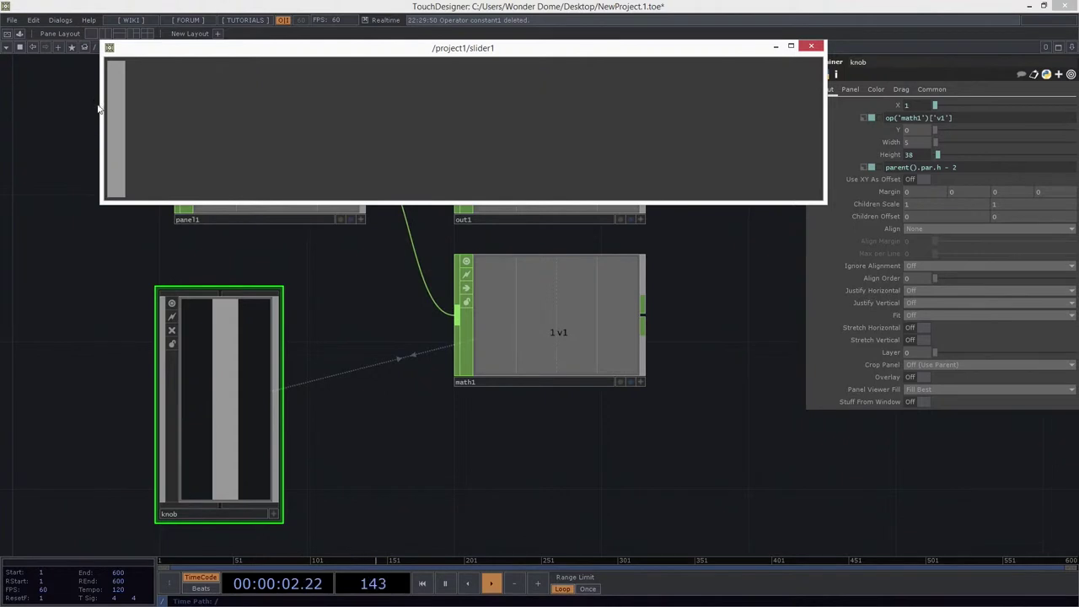
left_click_drag(118, 128, 619, 140)
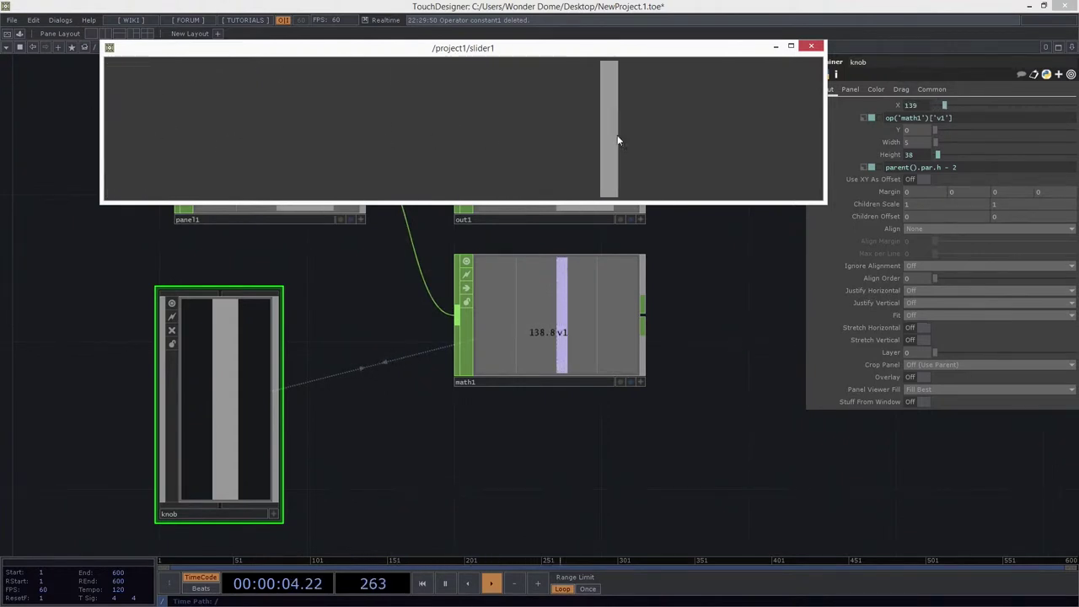
Test the knob's travel back and forth in the floating slider1 viewer, then close the viewer
left_click_drag(720, 51, 645, 52)
left_click_drag(531, 120, 347, 169)
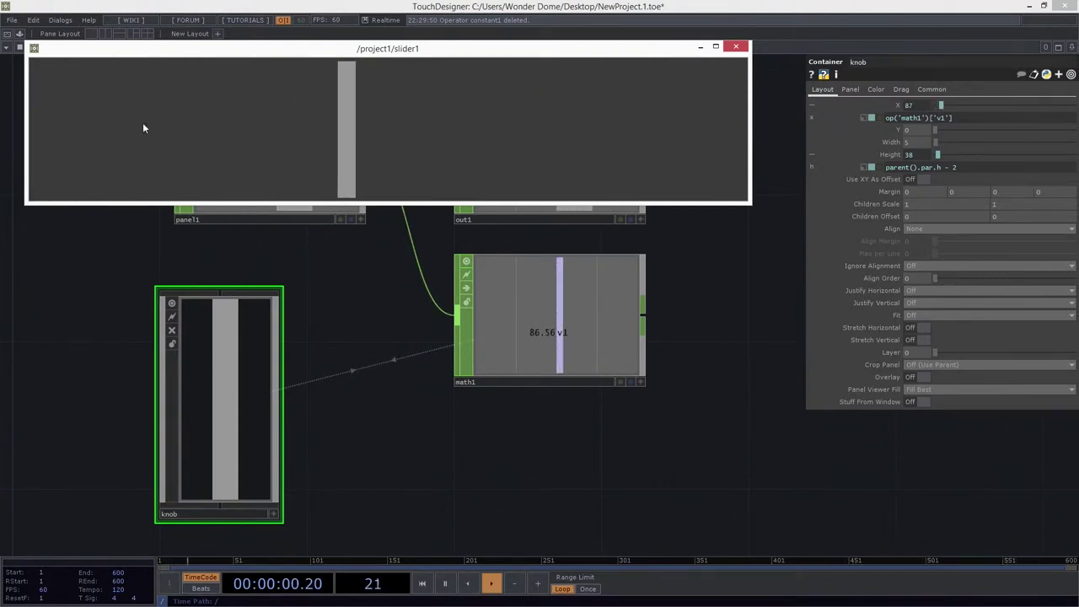
left_click_drag(324, 128, 494, 177)
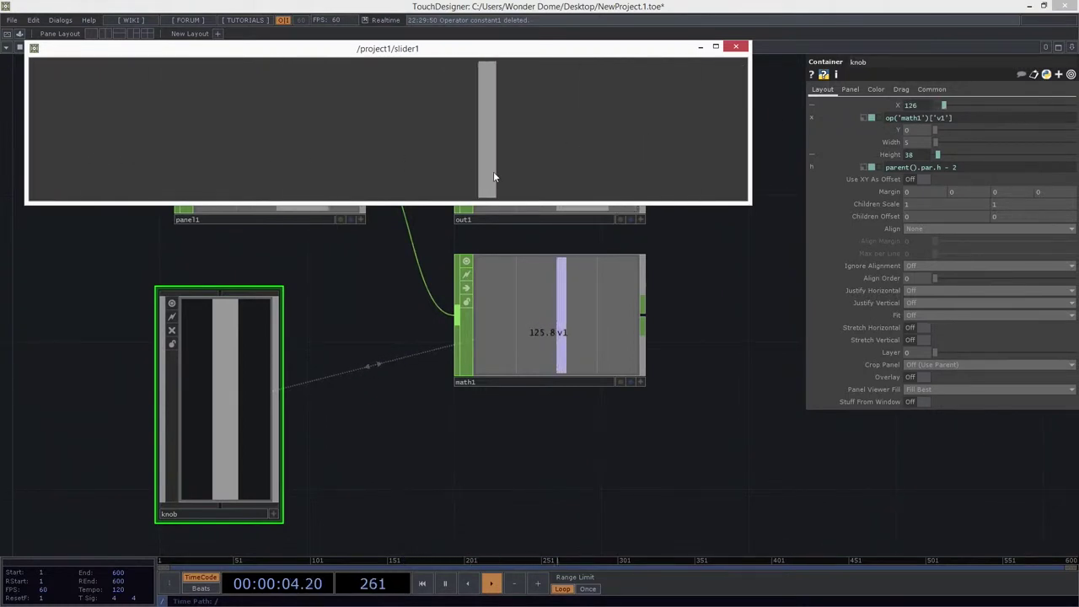
left_click_drag(576, 54, 604, 69)
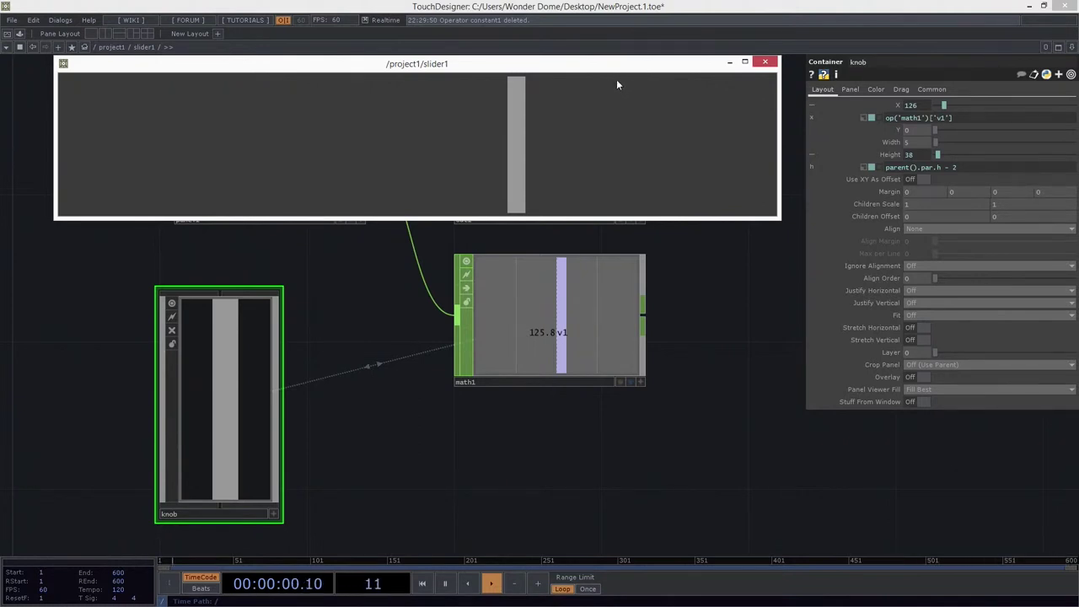
left_click(765, 62)
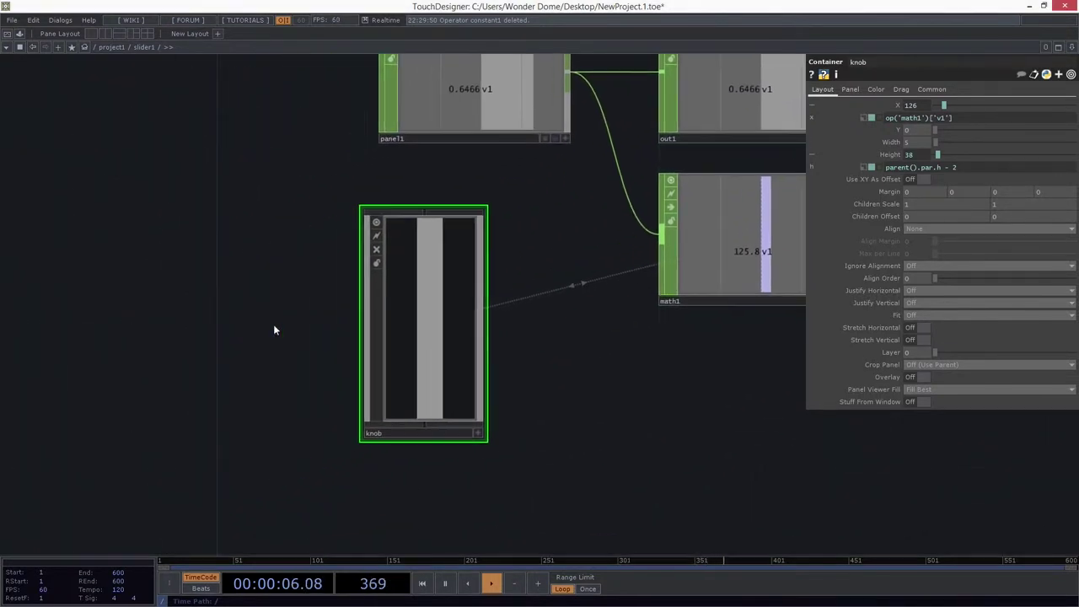
Add a Container COMP beside the knob container inside slider1
key("Tab")
type("con")
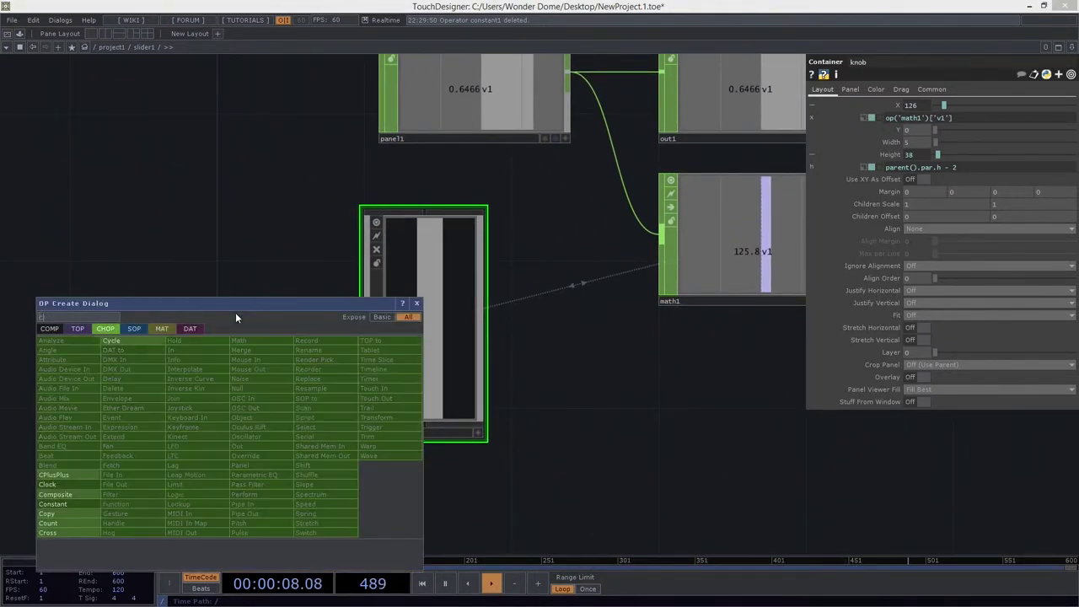
key("Tab")
key("Tab")
key("Tab")
key("Tab")
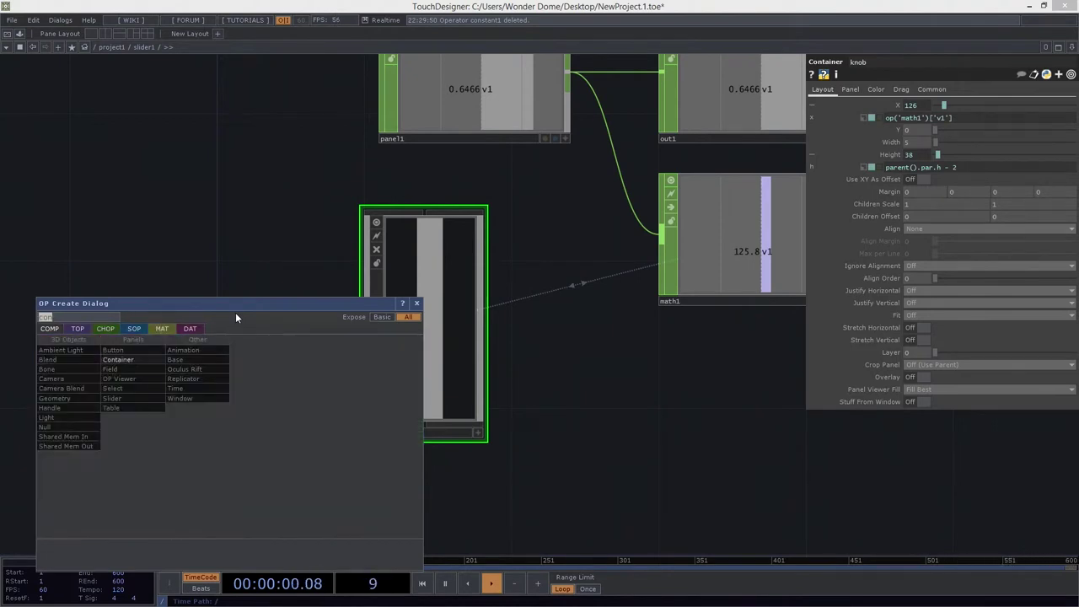
left_click(131, 358)
left_click(206, 313)
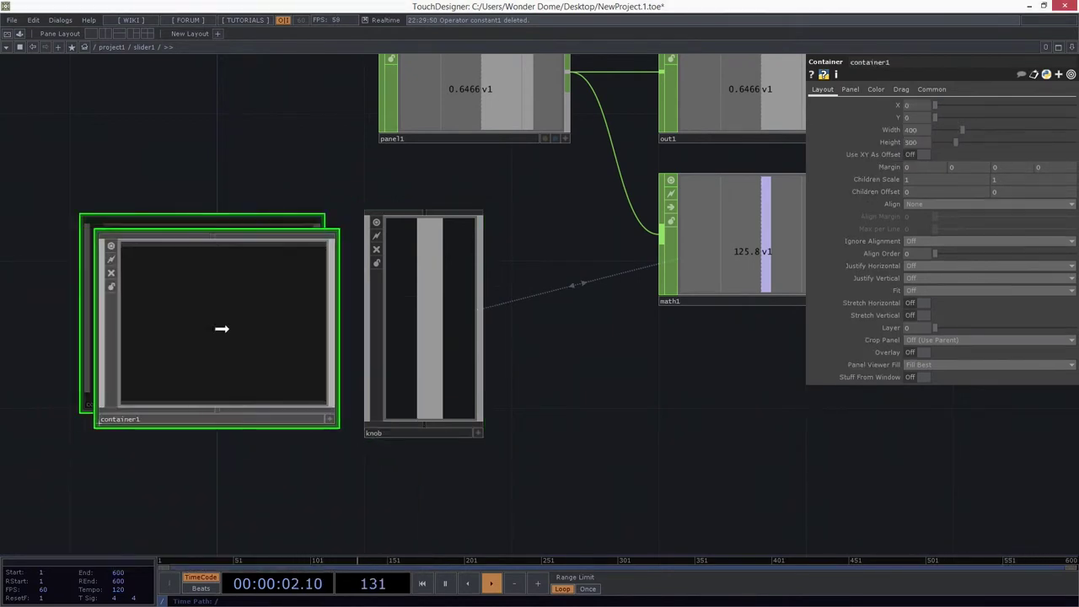
left_click(237, 340)
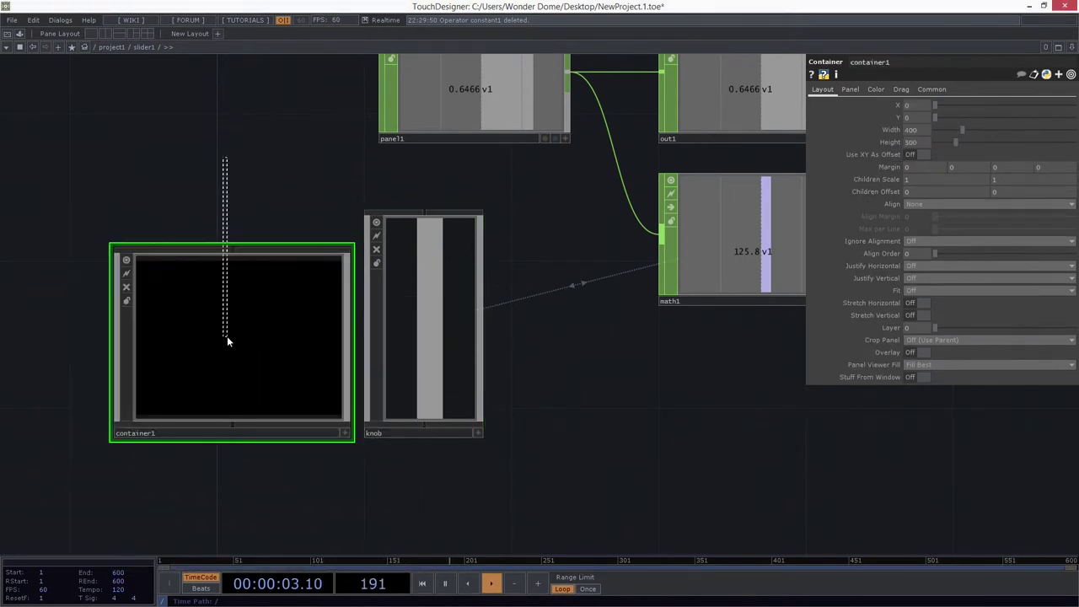
Set container1's width expression to me.parent().par.w and its height expression to me.parent().par.h
left_click(881, 128)
left_click(885, 155)
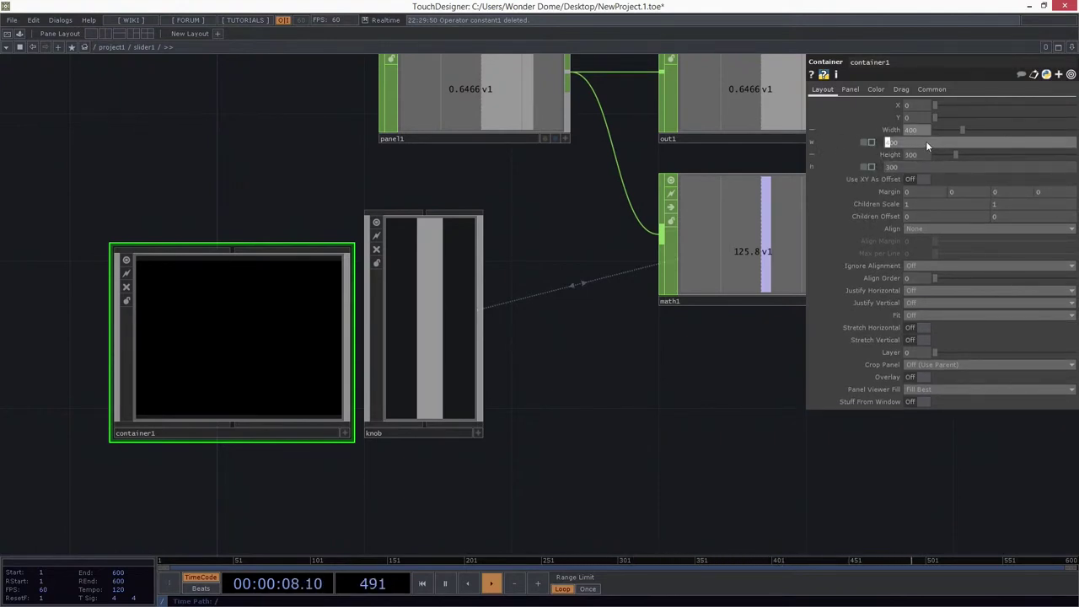
type("me.parent(")
type(".par.w")
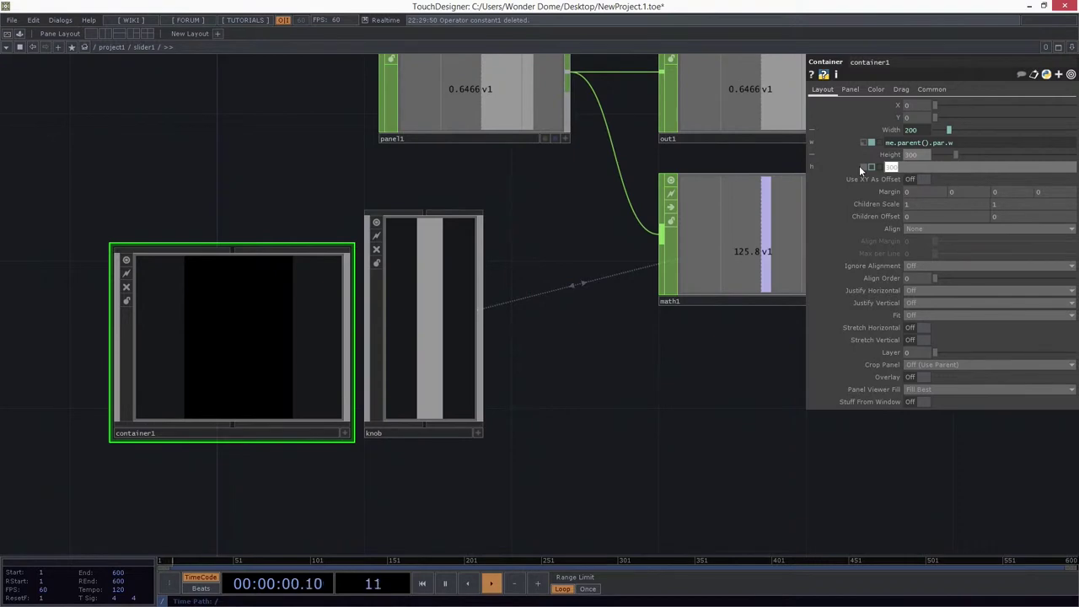
type("me.parent().par.h")
key("Return")
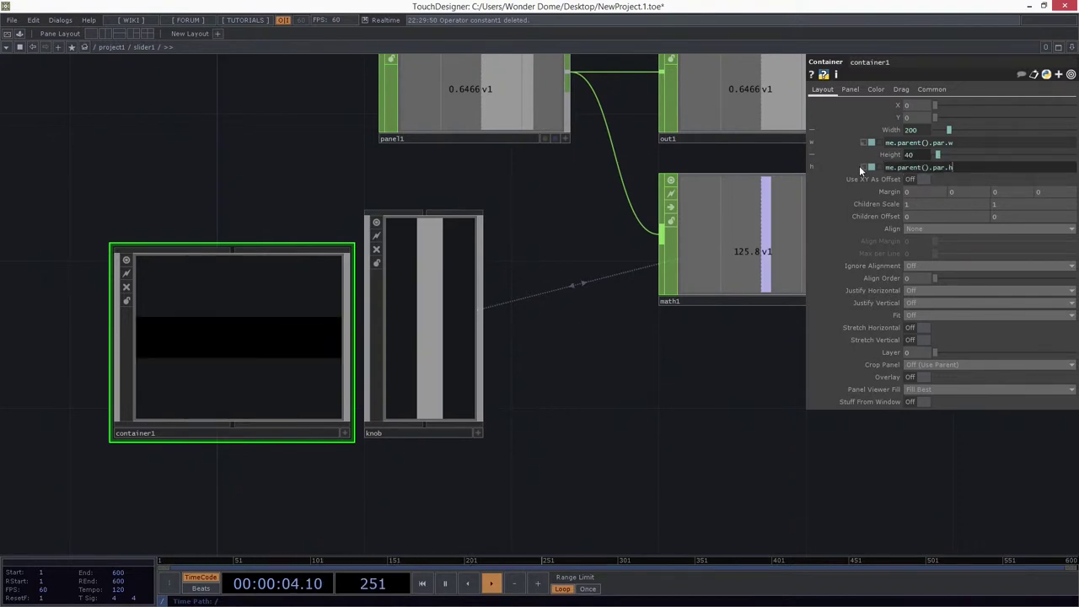
Give container1 a pure red background color (1, 0, 0) and set its background alpha to 1
left_click(877, 89)
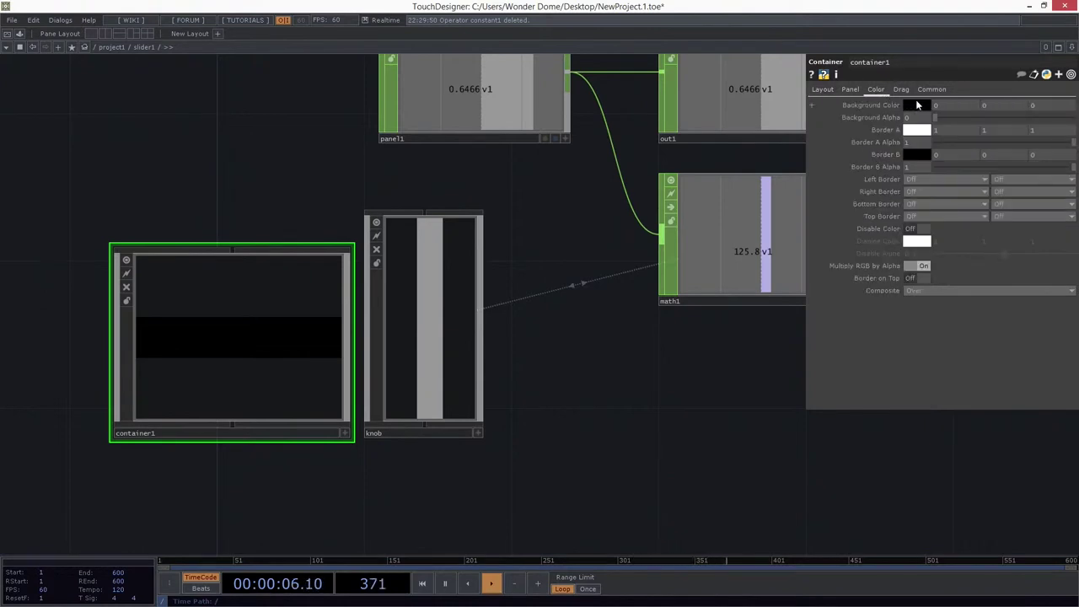
left_click(870, 105)
left_click(917, 104)
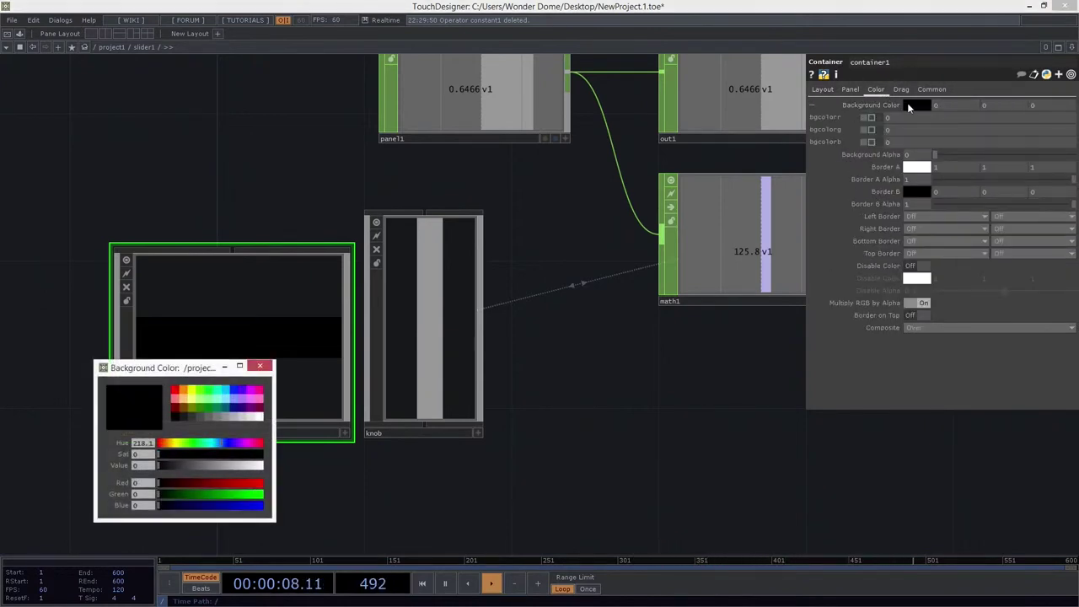
left_click(176, 391)
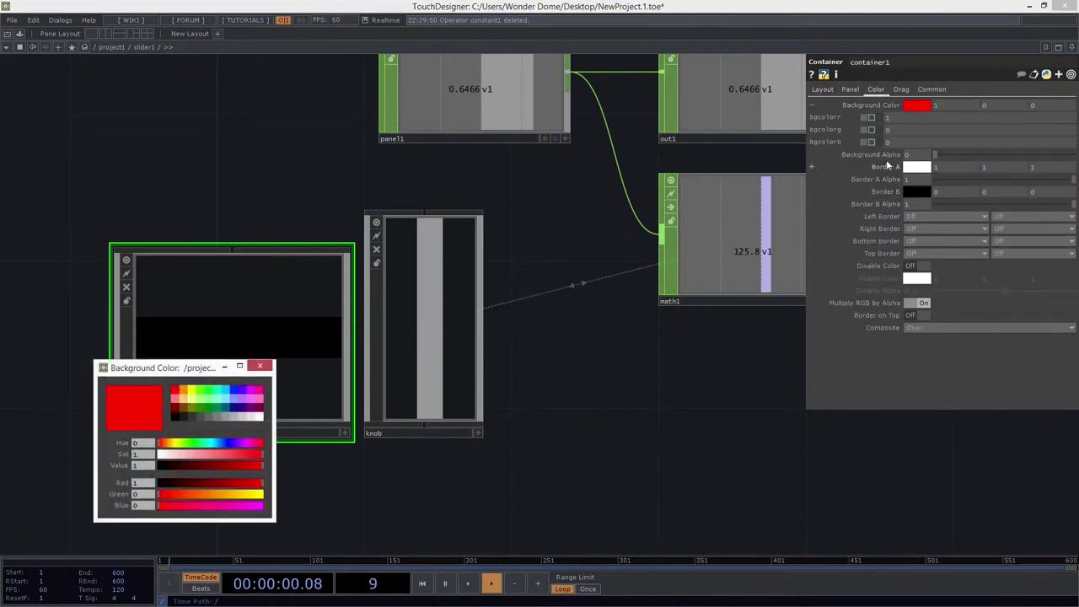
left_click(288, 381)
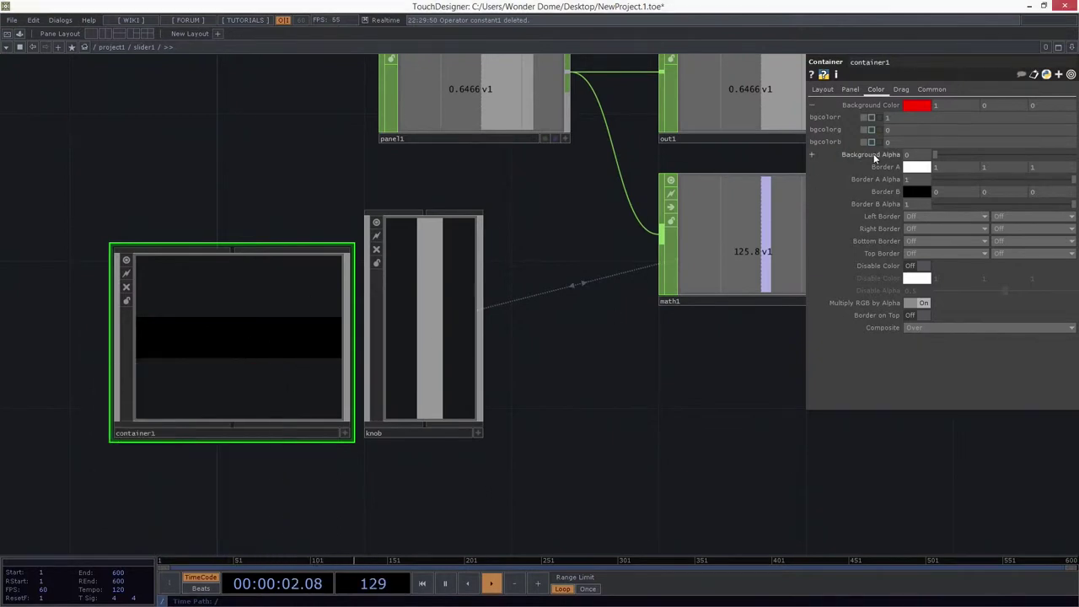
left_click_drag(936, 156, 1003, 157)
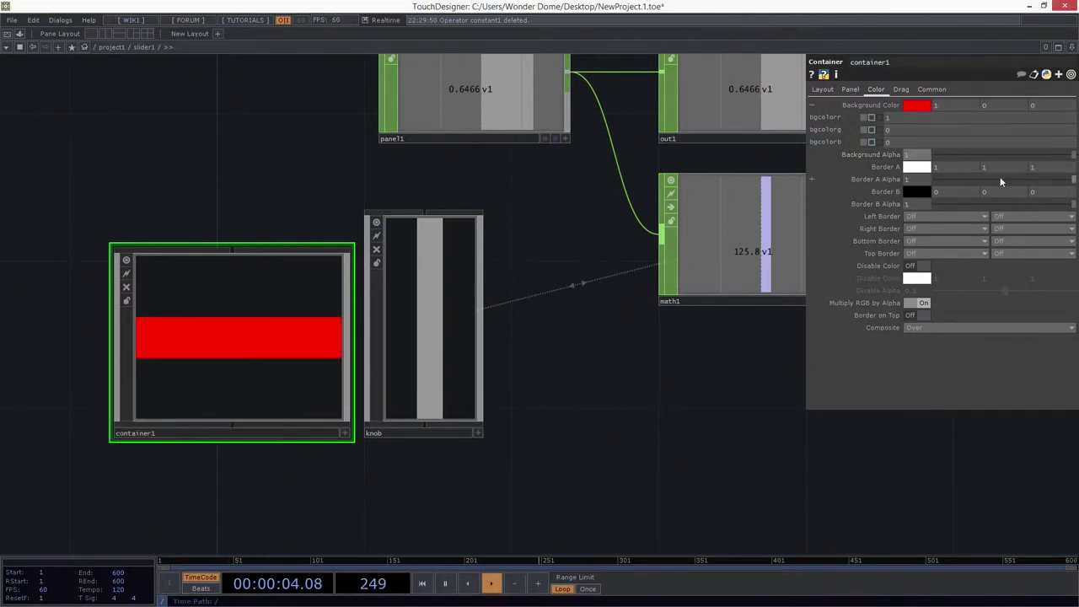
Check the red slider in project1, then change container1's height expression to me.parent().par.h - 2
scroll(535, 383, "down", 6)
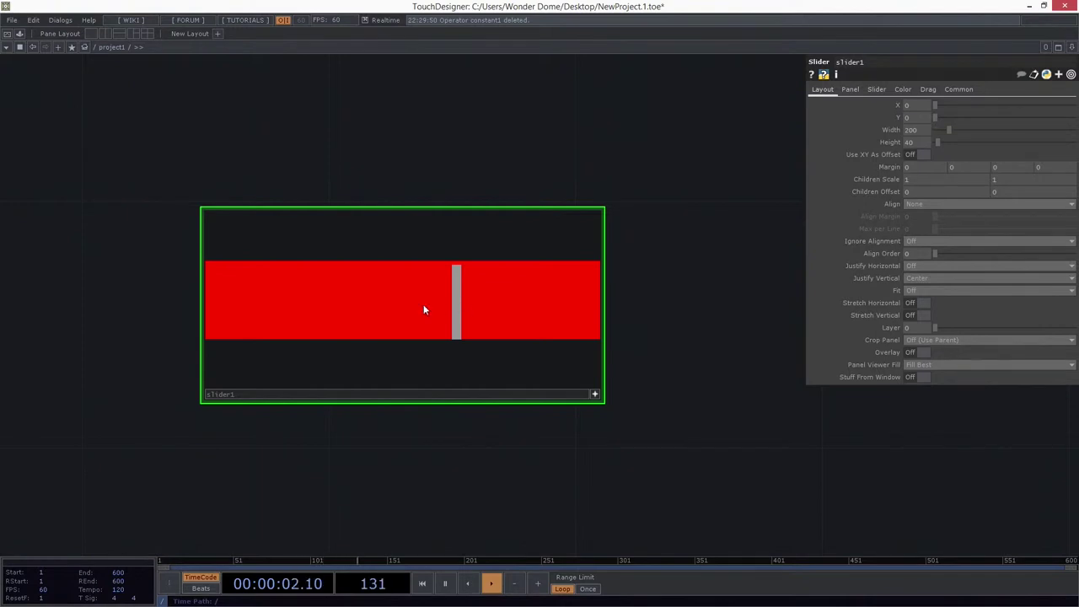
scroll(447, 313, "up", 2)
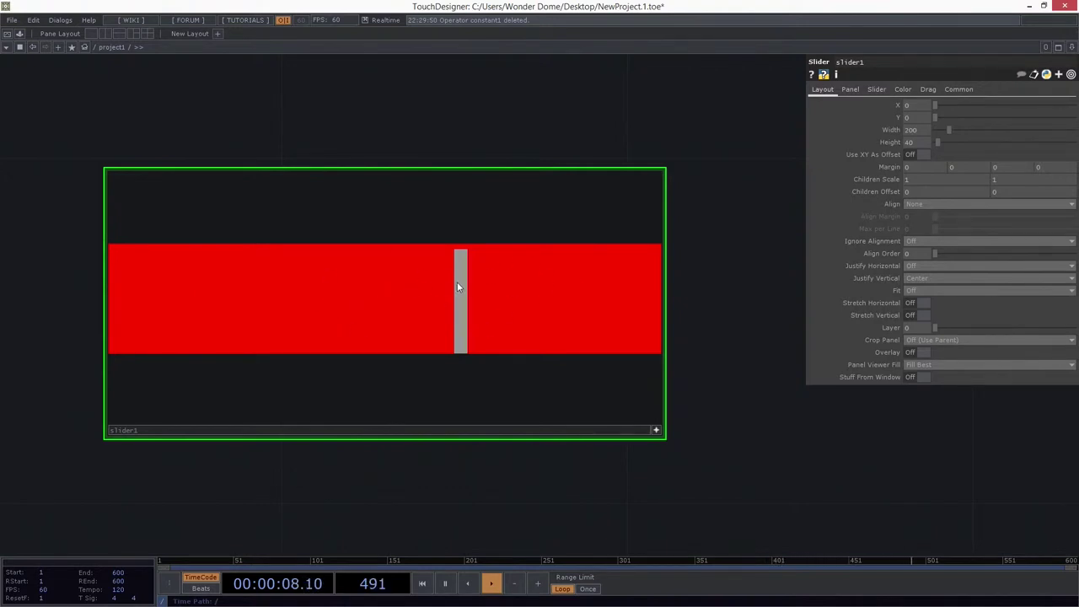
scroll(455, 288, "up", 2)
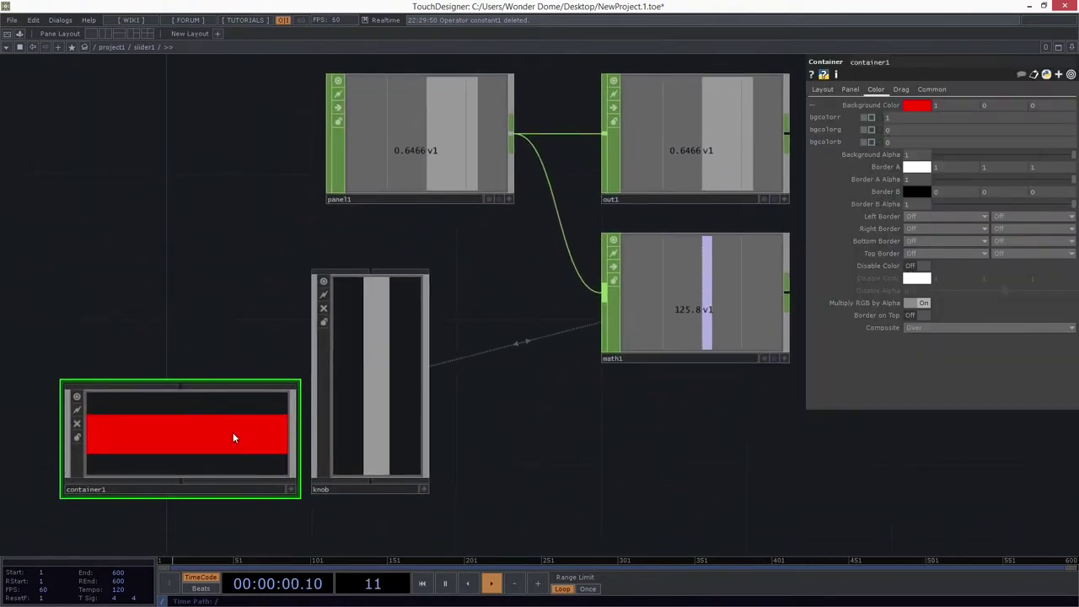
left_click(823, 91)
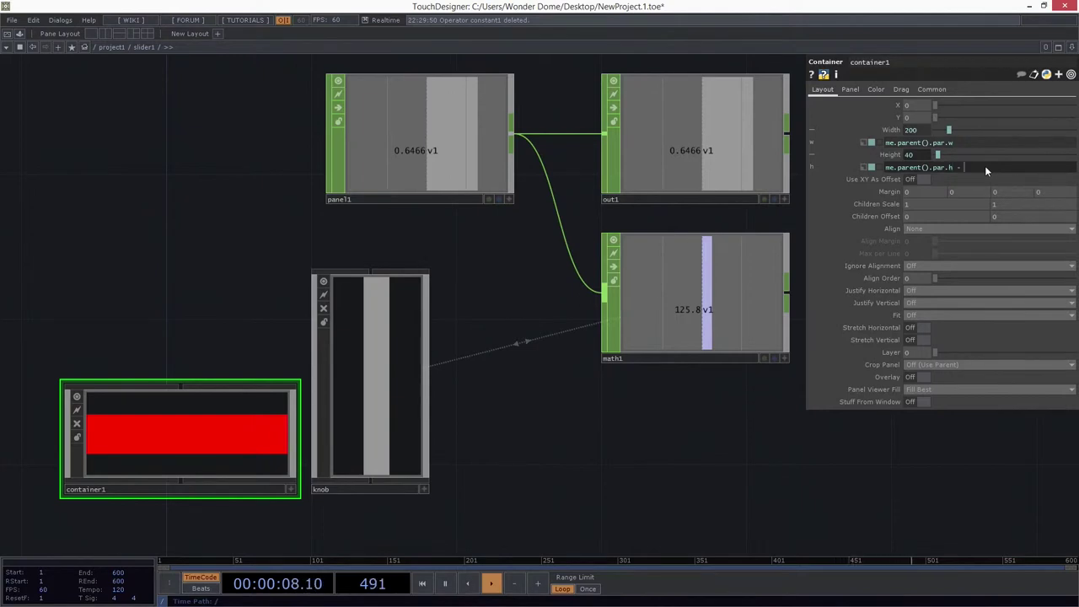
type("2")
key("Return")
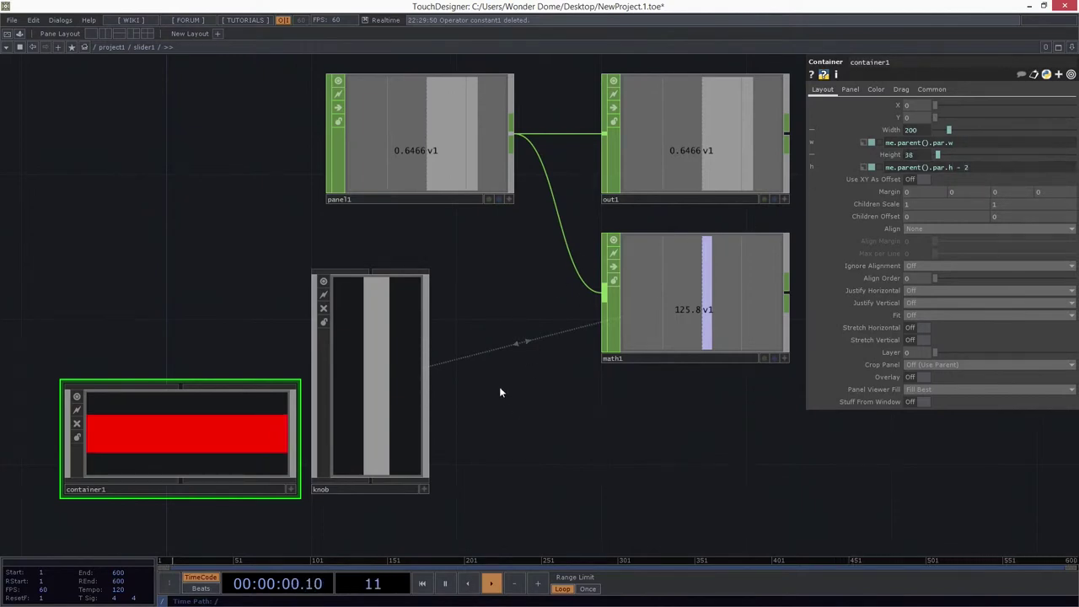
Inspect the red container within slider1's border in project1 and move the knob to its maximum
key("u")
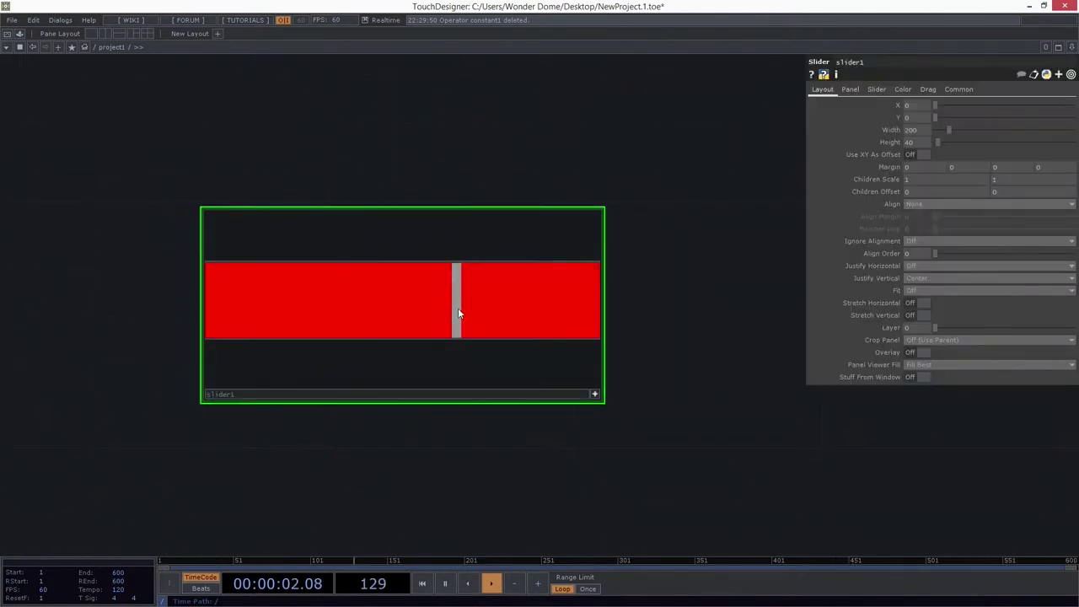
key("i")
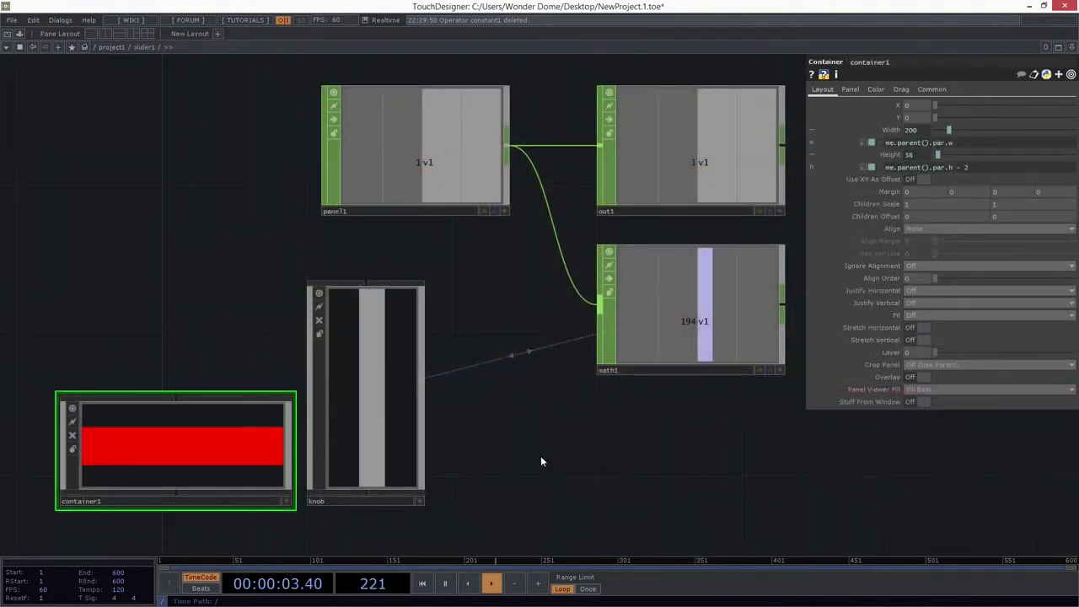
key("u")
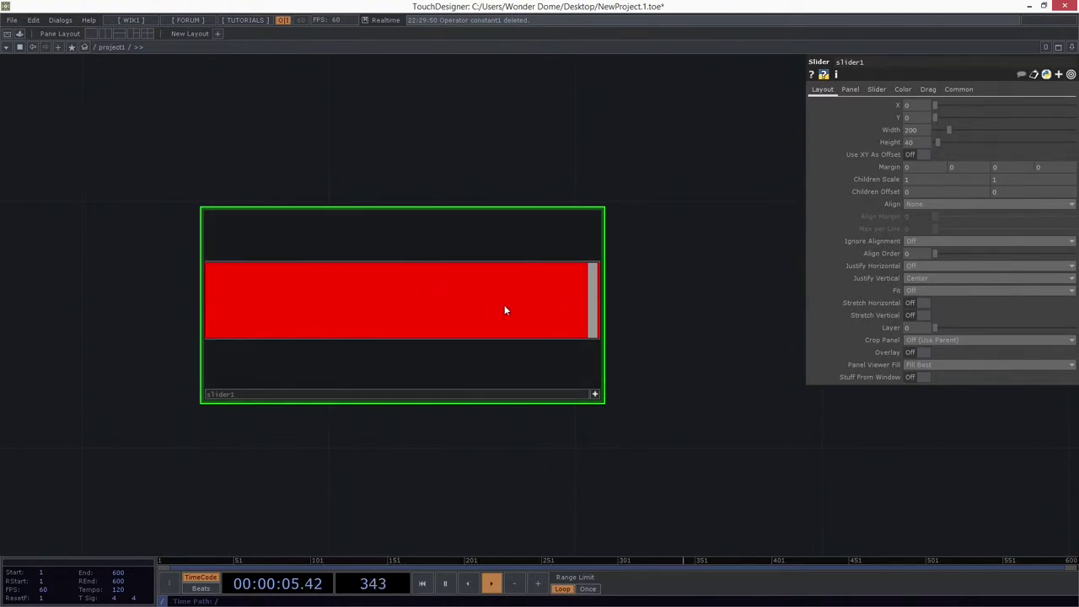
scroll(514, 306, "up", 5)
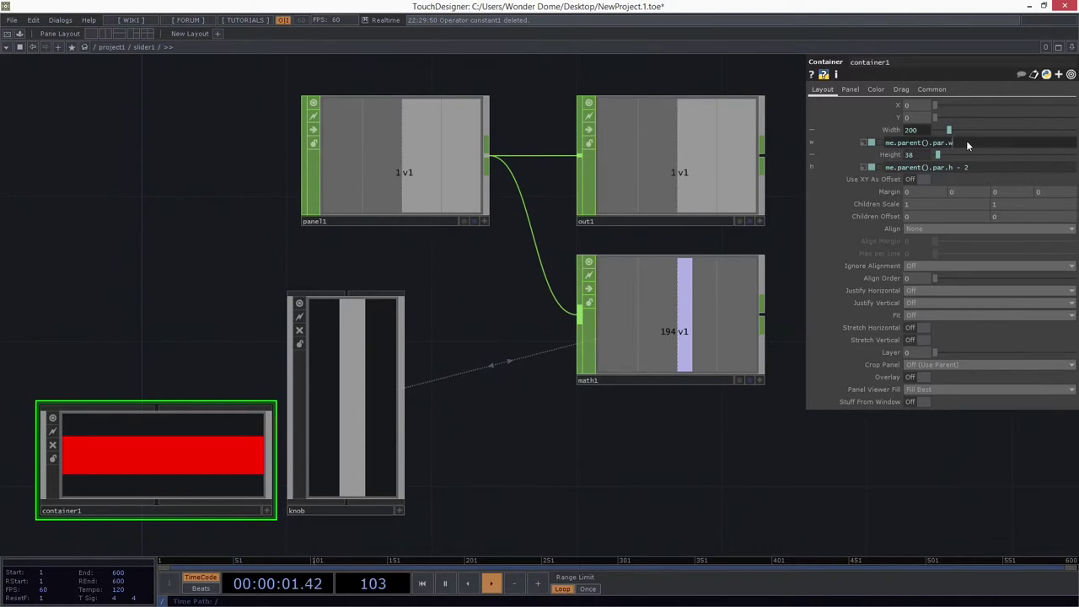
Replace container1's width expression with op('math1')['v1']
left_click(940, 143)
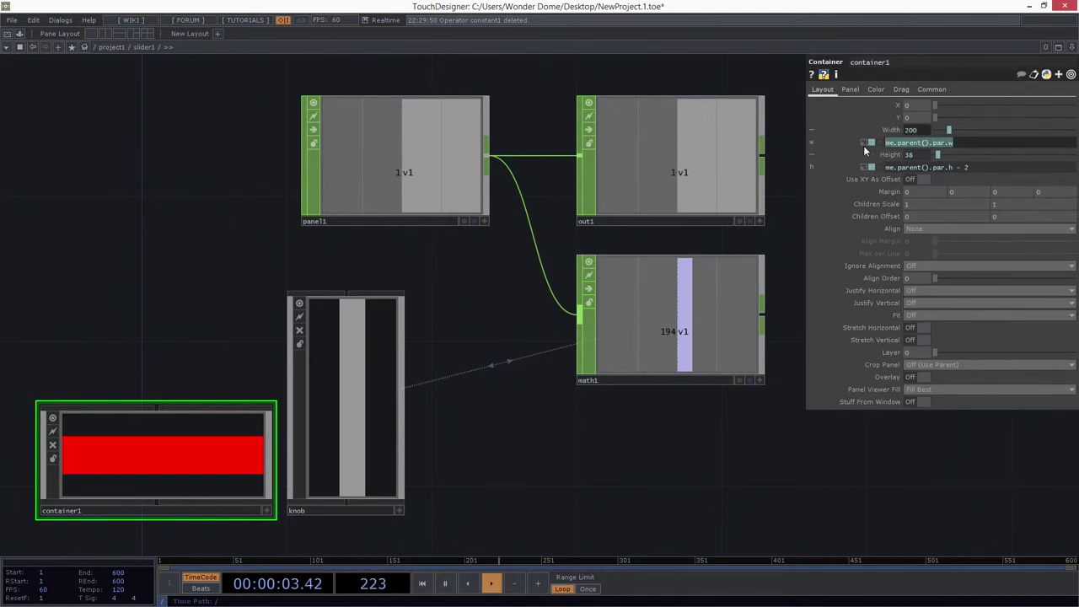
key("Delete")
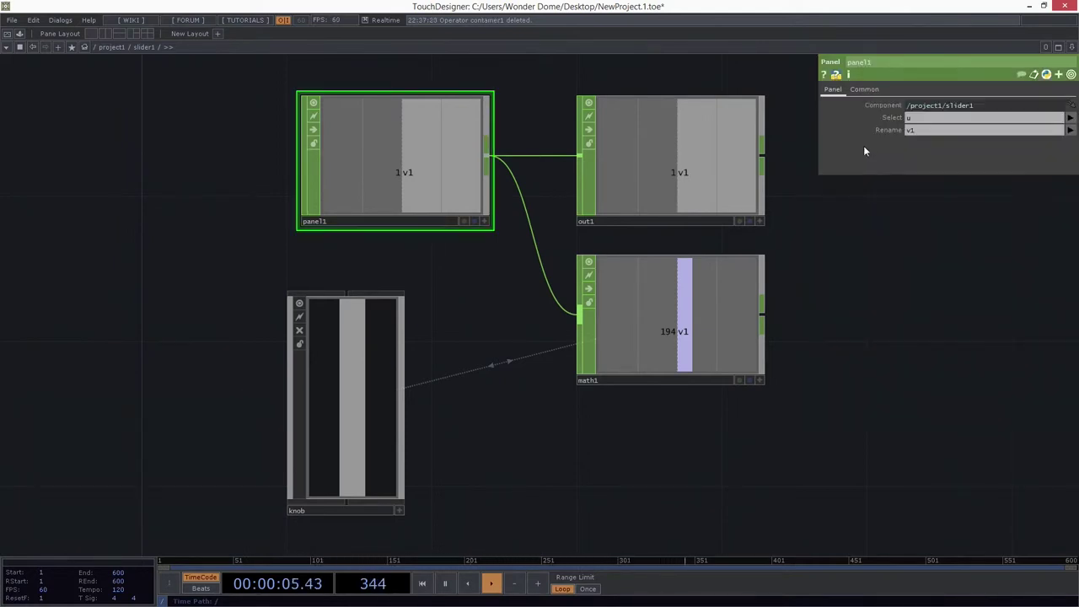
key("ctrl+z")
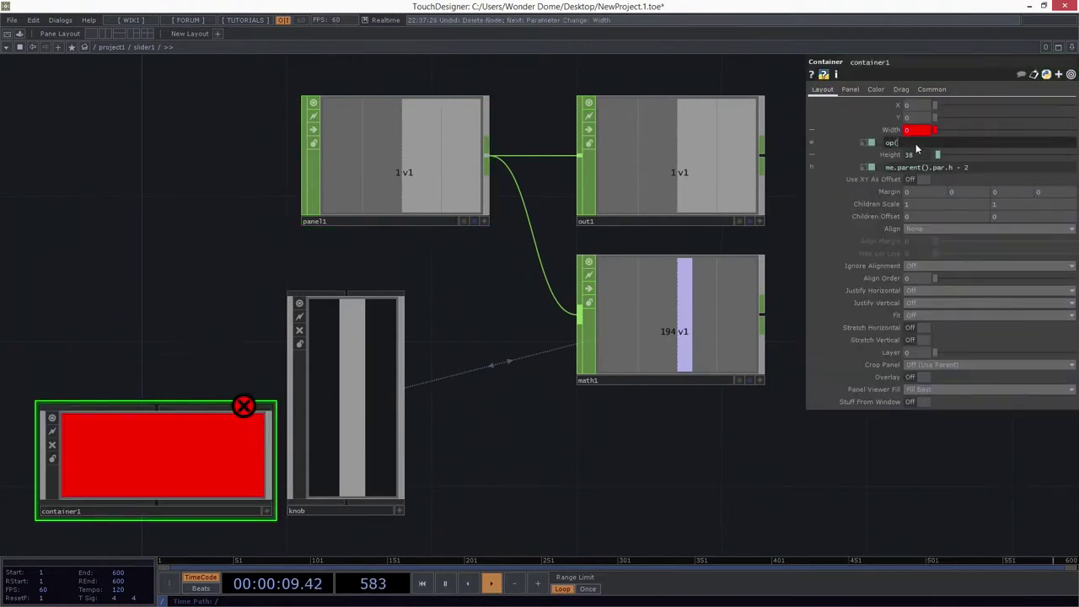
type("''")
key("Return")
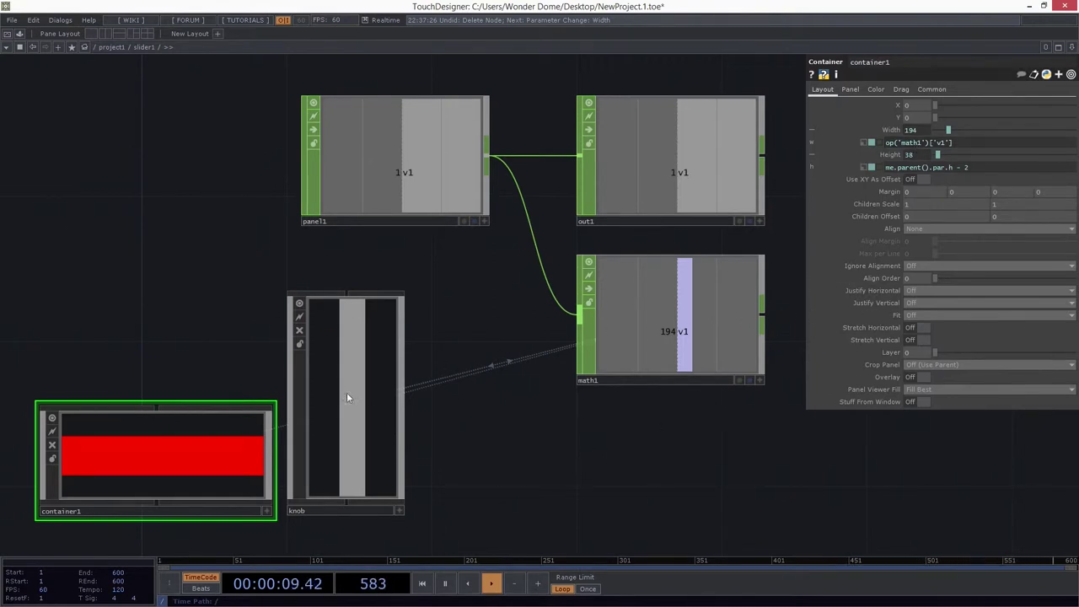
Check the red fill against the knob at slider1's maximum and change container1's width expression to op('math1')['v1'] - 2
key("u")
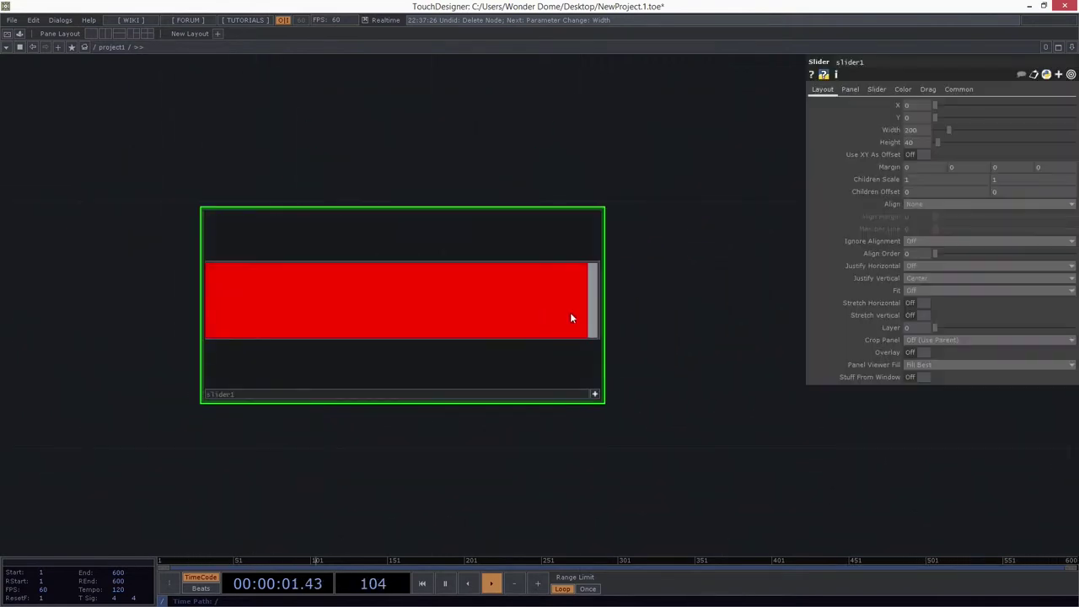
left_click_drag(591, 315, 686, 355)
scroll(267, 304, "up", 10)
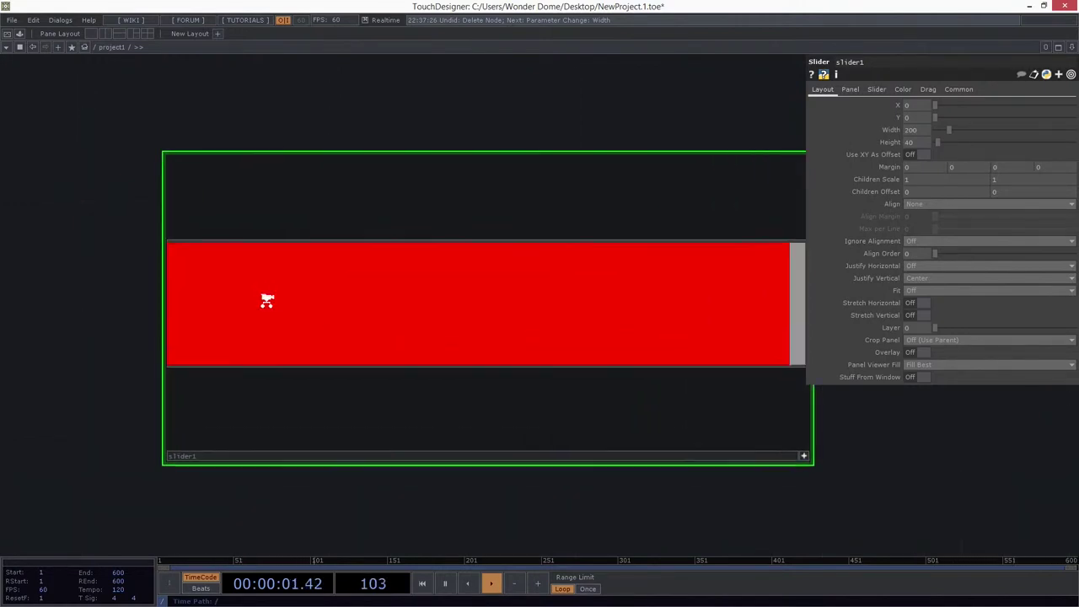
right_click_drag(178, 313, 125, 451)
left_click_drag(125, 455, 127, 453)
key("h")
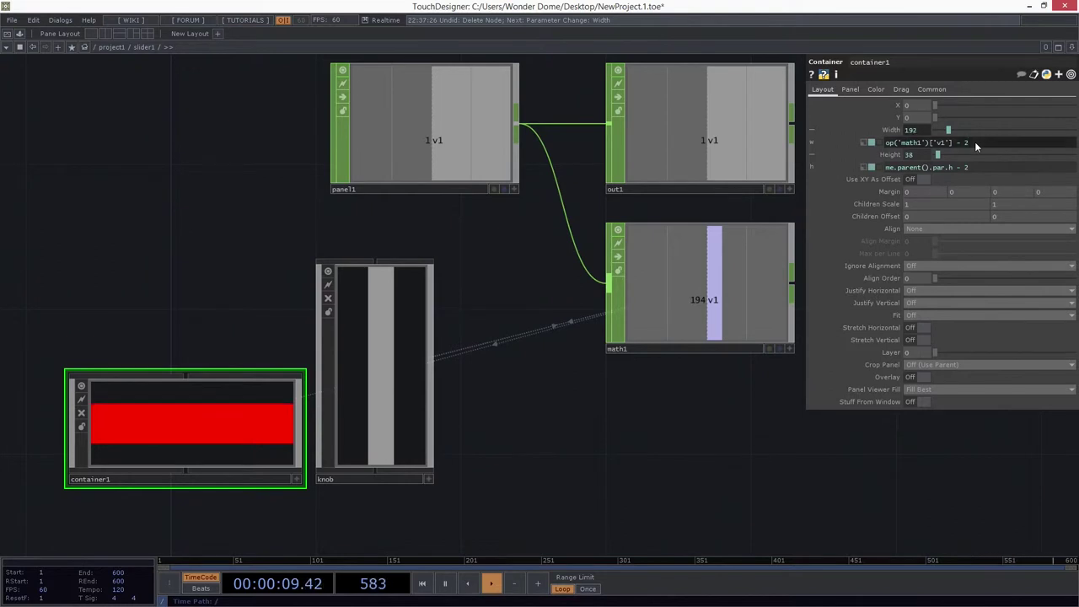
Split the workspace into two side-by-side panes, show project1 in the second, and test slider1's knob up to its maximum there
left_click(108, 34)
left_click_drag(738, 287, 701, 196)
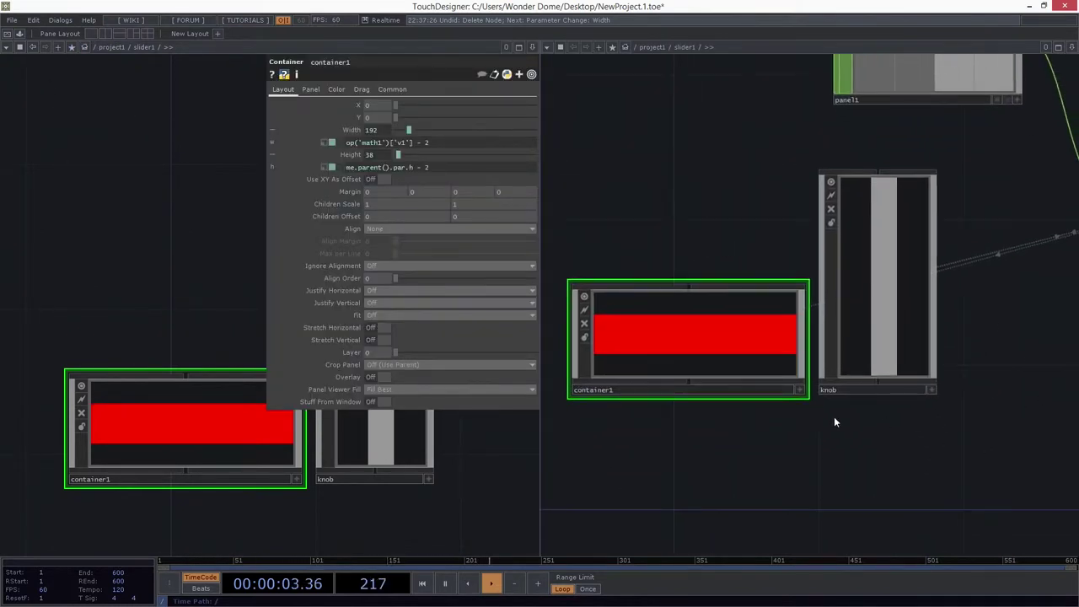
key("u")
scroll(885, 358, "up", 2)
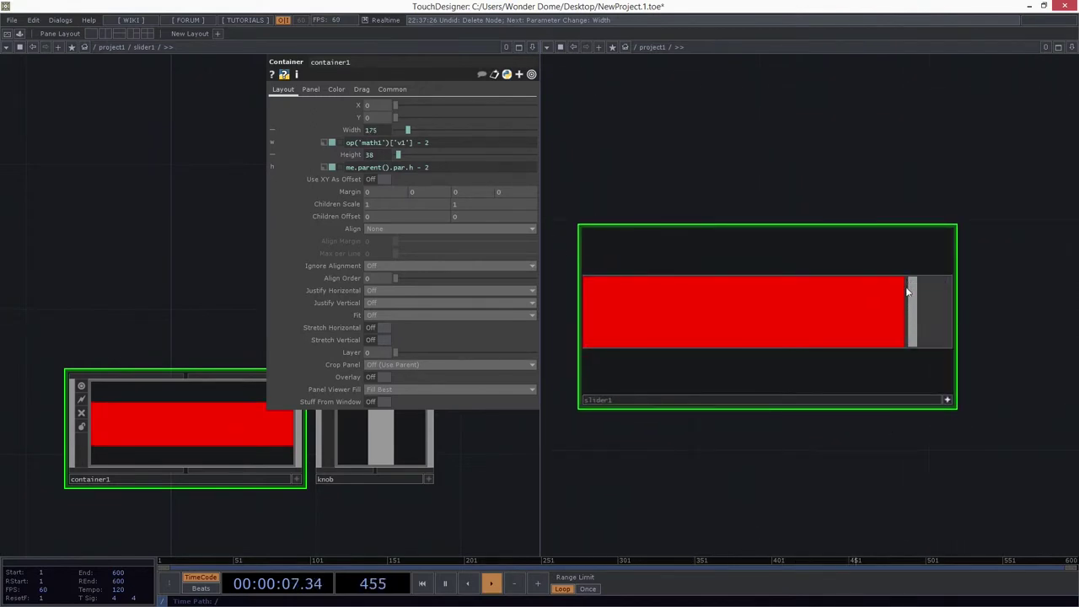
left_click_drag(909, 290, 970, 317)
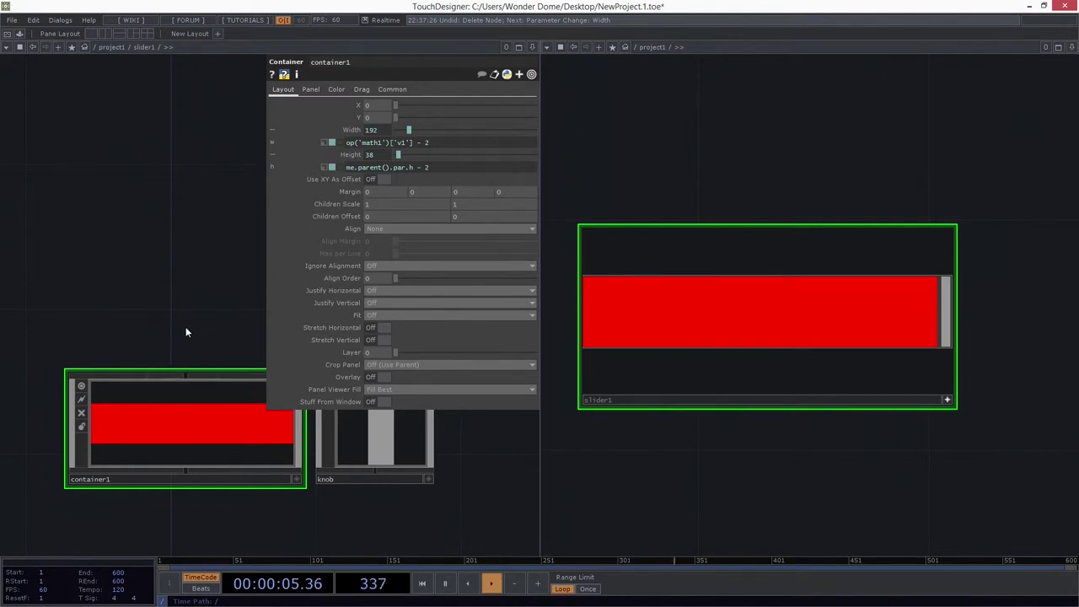
Set container1's X to 1 and change its width expression to op('math1')['v1'] - 1
type("1")
key("Return")
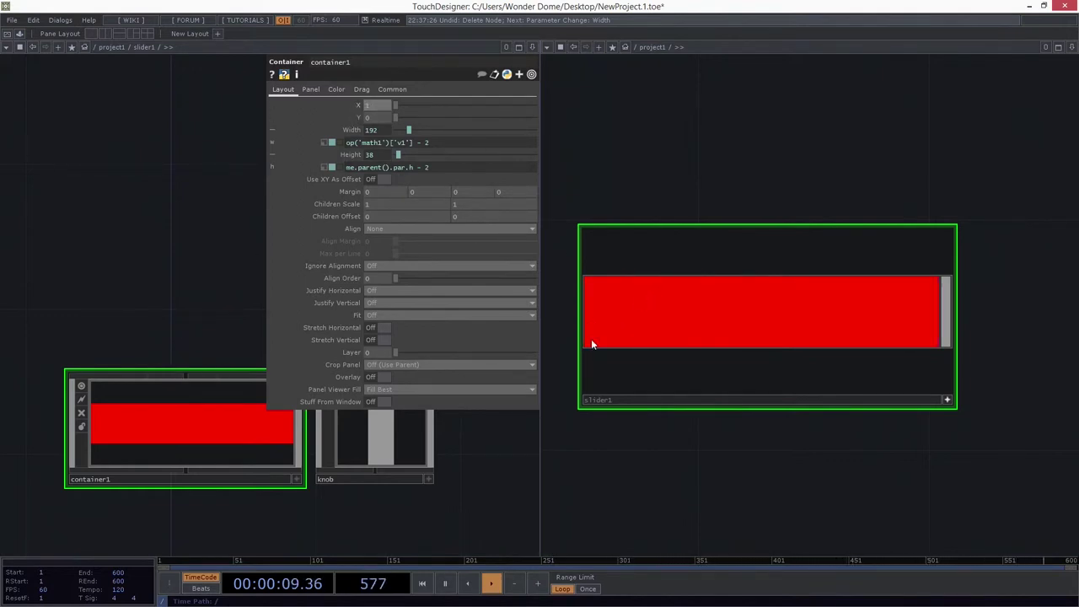
scroll(676, 305, "up", 3)
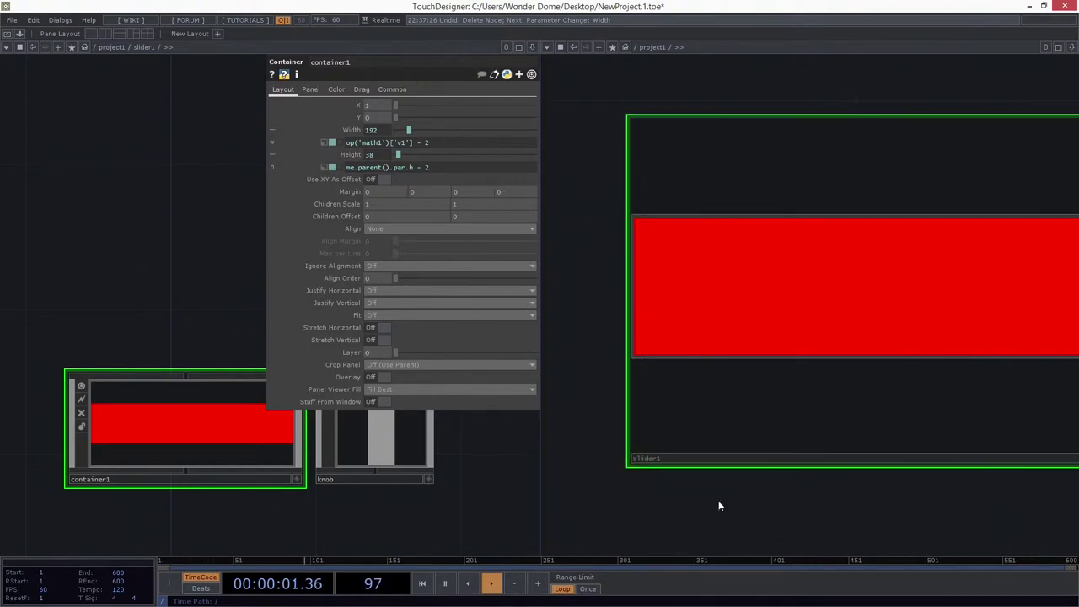
left_click_drag(807, 533, 790, 523)
scroll(830, 512, "down", 3)
left_click_drag(887, 513, 488, 479)
scroll(893, 436, "down", 3)
left_click_drag(885, 431, 904, 416)
scroll(939, 361, "up", 5)
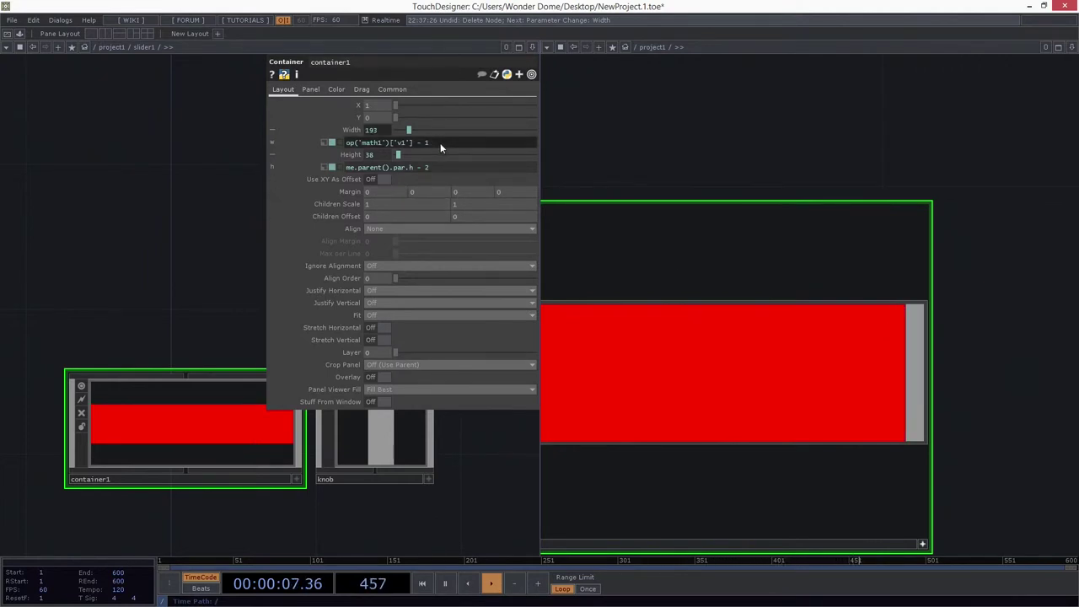
Check the gap between the red fill and the knob at slider1's maximum, and move the knob to about a quarter
left_click_drag(771, 177, 921, 68)
scroll(923, 84, "down", 2)
left_click_drag(841, 438, 851, 469)
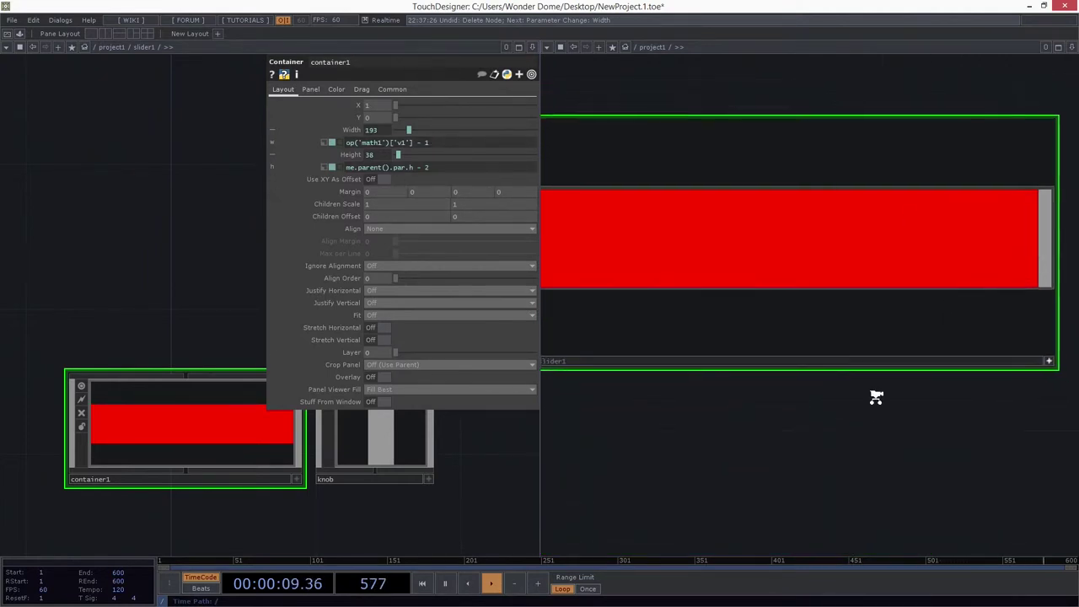
scroll(875, 402, "down", 2)
left_click_drag(993, 297, 721, 343)
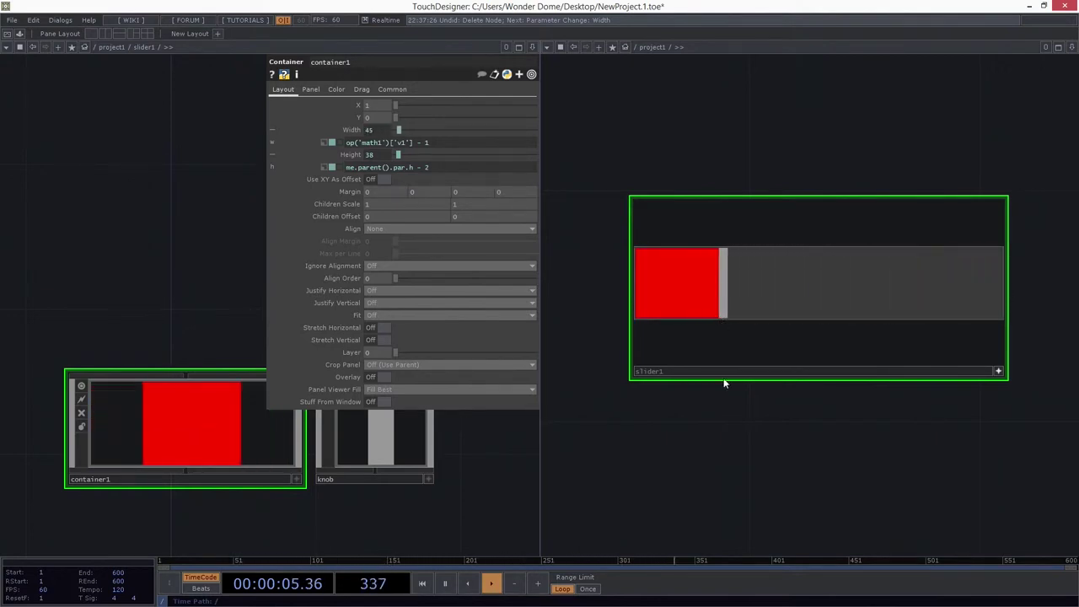
Lower container1's background alpha to 0.445 and test the fill by moving slider1's knob to about one third
left_click_drag(153, 299, 107, 264)
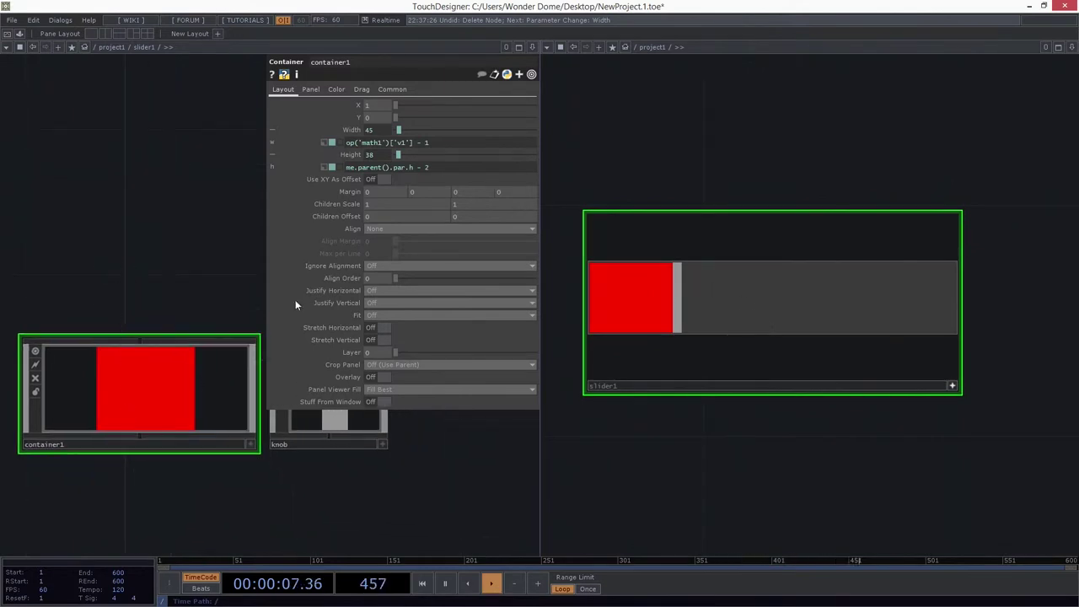
left_click(339, 90)
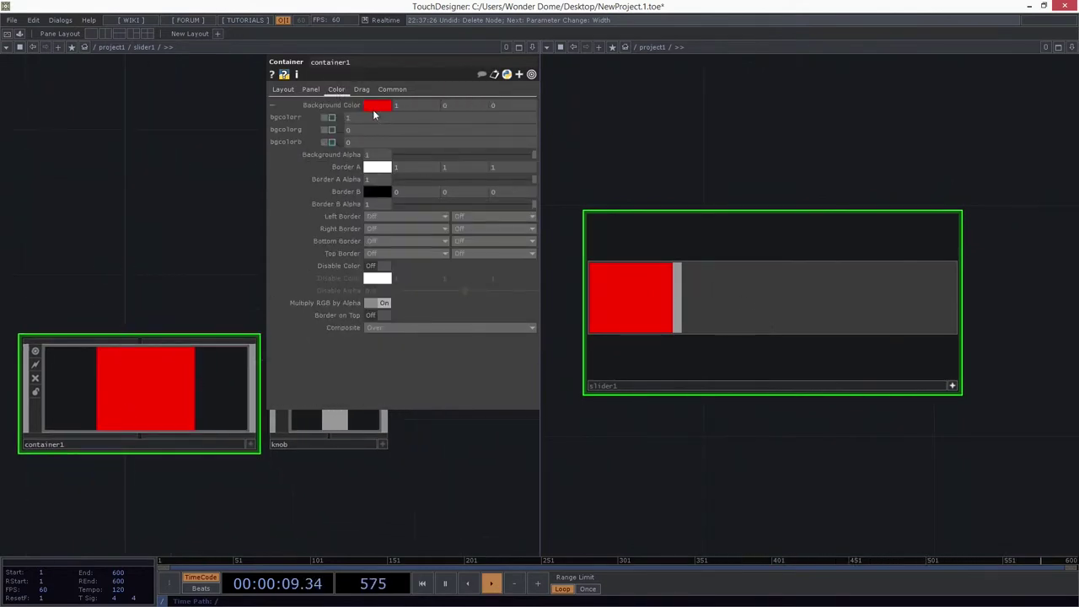
left_click_drag(528, 154, 458, 154)
left_click_drag(682, 311, 716, 330)
Add a Text TOP below math1 inside slider1
left_click_drag(338, 446, 226, 423)
scroll(314, 428, "down", 2)
left_click_drag(298, 439, 195, 394)
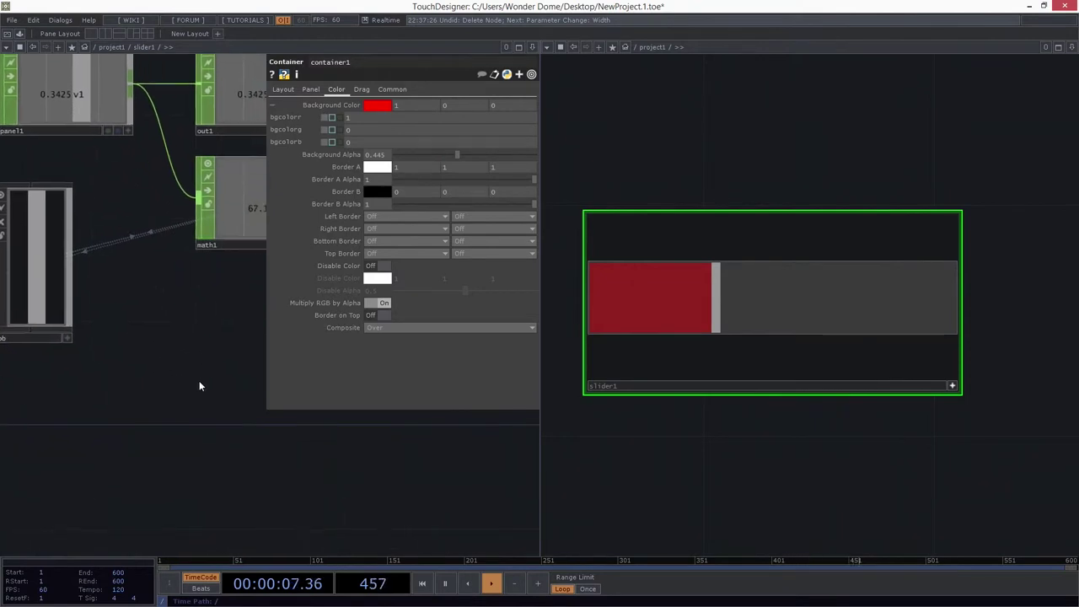
key("Tab")
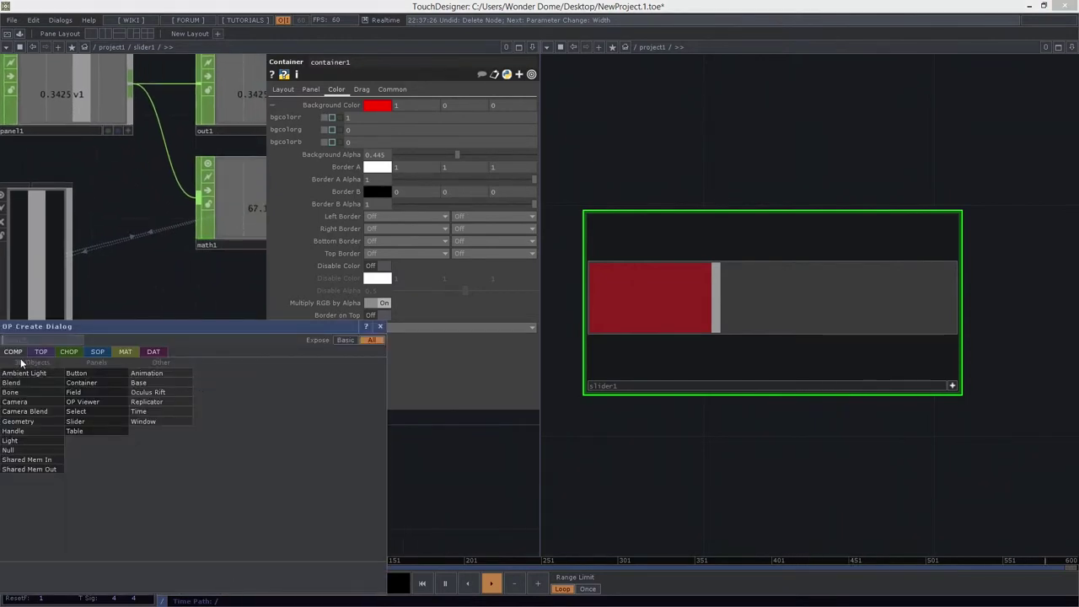
left_click(35, 355)
type("tre")
key("BackSpace")
key("BackSpace")
type("ex")
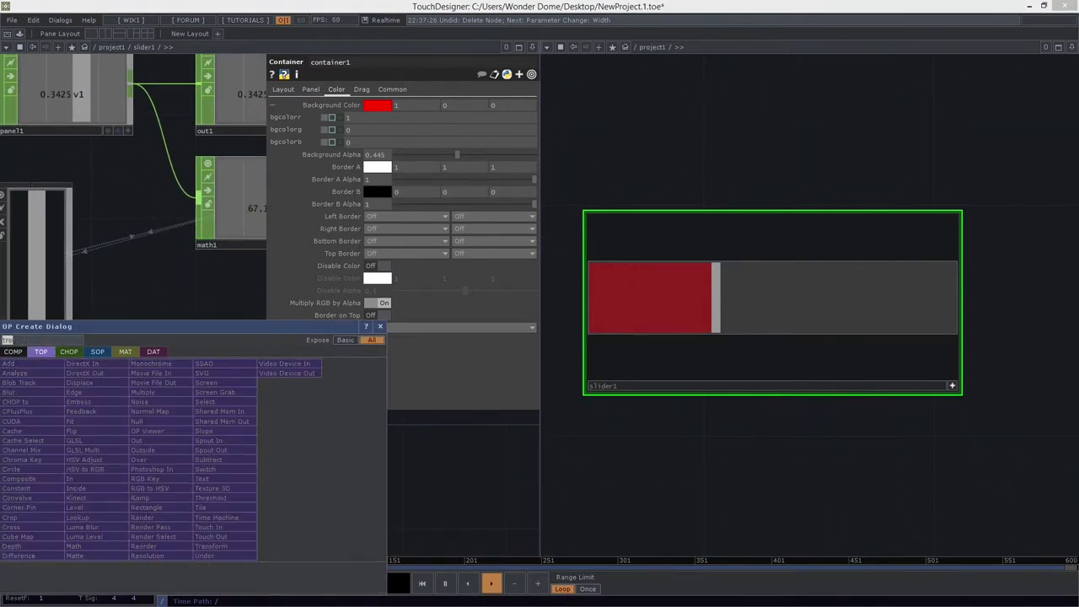
left_click(226, 480)
left_click(188, 398)
left_click_drag(188, 398, 261, 336)
left_click_drag(265, 440, 190, 431)
Add a Table DAT below text1, assign it as text1's DAT source, and clear the default text
key("Tab")
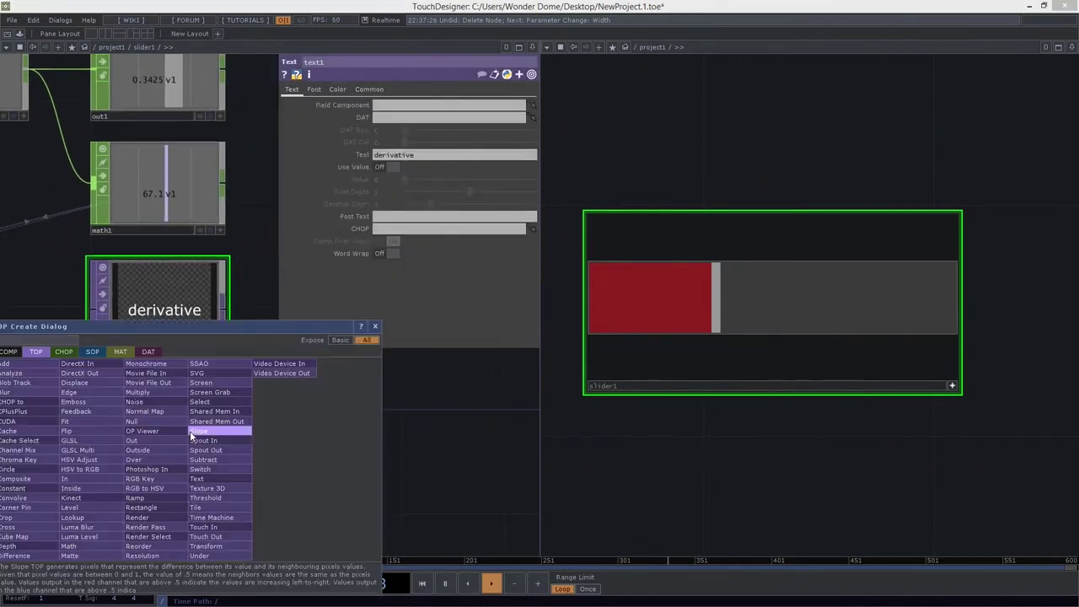
left_click(150, 352)
left_click(158, 373)
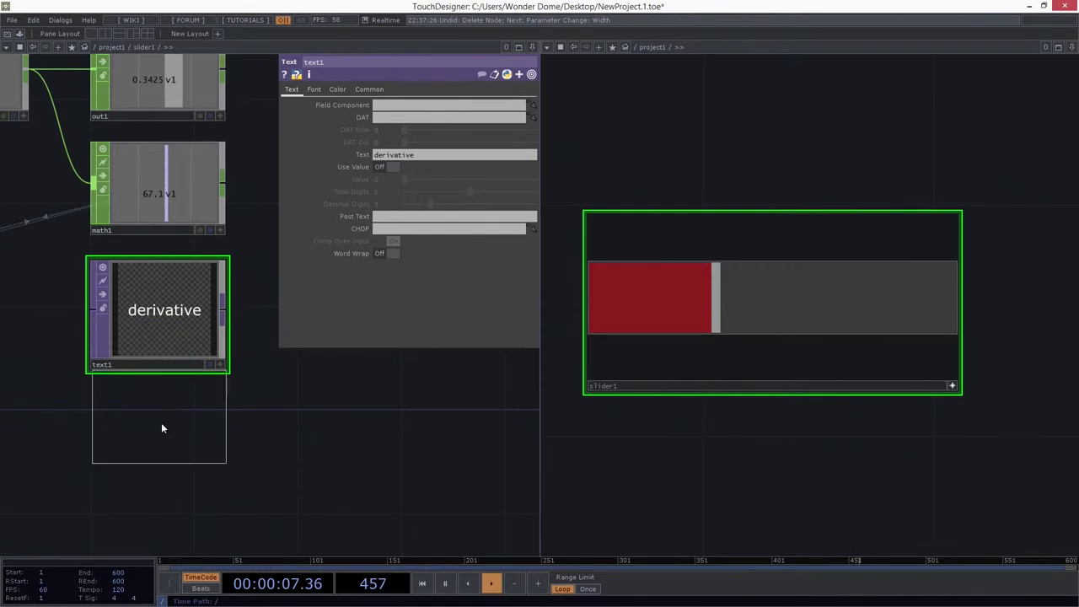
left_click(160, 426)
left_click_drag(159, 444, 171, 354)
left_click_drag(306, 298, 170, 327)
left_click_drag(442, 156, 333, 160)
key("BackSpace")
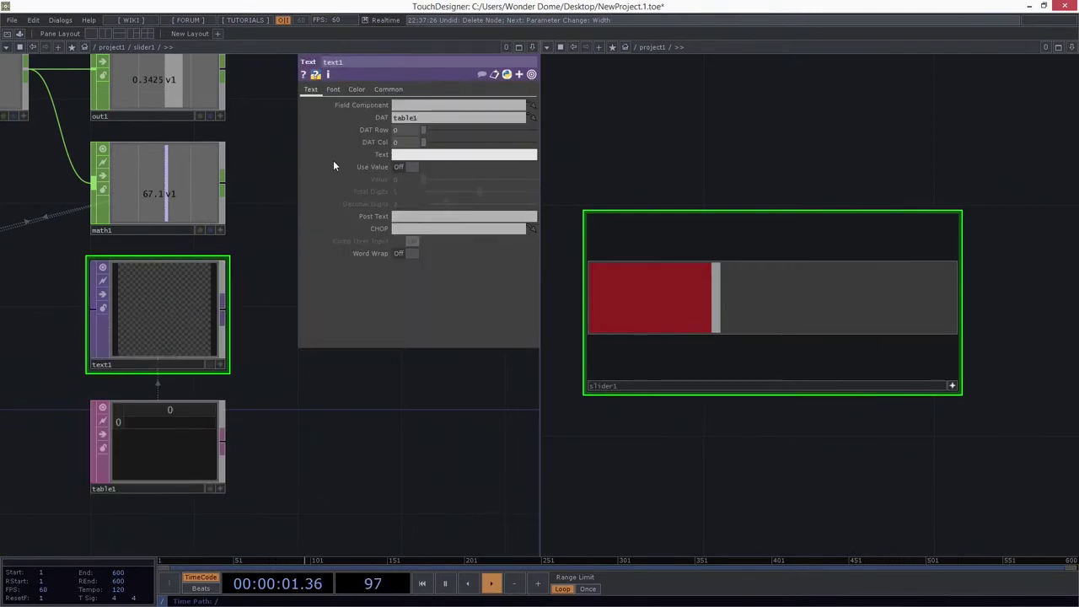
Enter "Slider 1" in the first cell of table1
left_click_drag(297, 426, 225, 449)
left_click(163, 422)
left_click(163, 421)
type("Slider 1")
key("Return")
Rename the text1 operator as bg
left_click_drag(304, 307, 130, 382)
double_click(95, 364)
type("bg")
key("Return")
left_click_drag(268, 421, 285, 451)
Set bg's resolution expressions to me.parent().par.w for the width and me.parent().par.h for the height
left_click(388, 89)
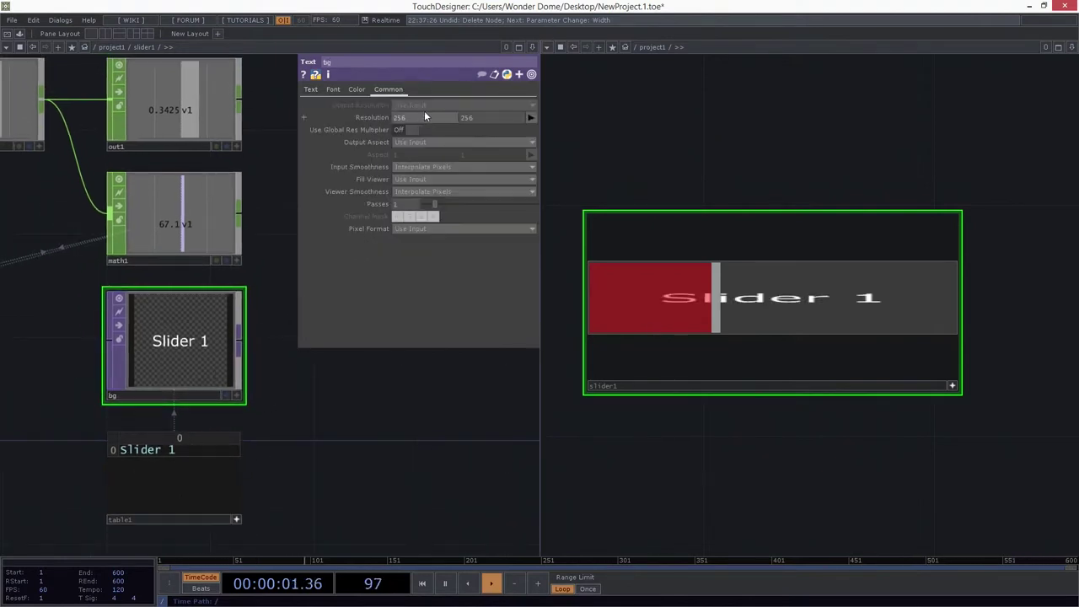
left_click(370, 117)
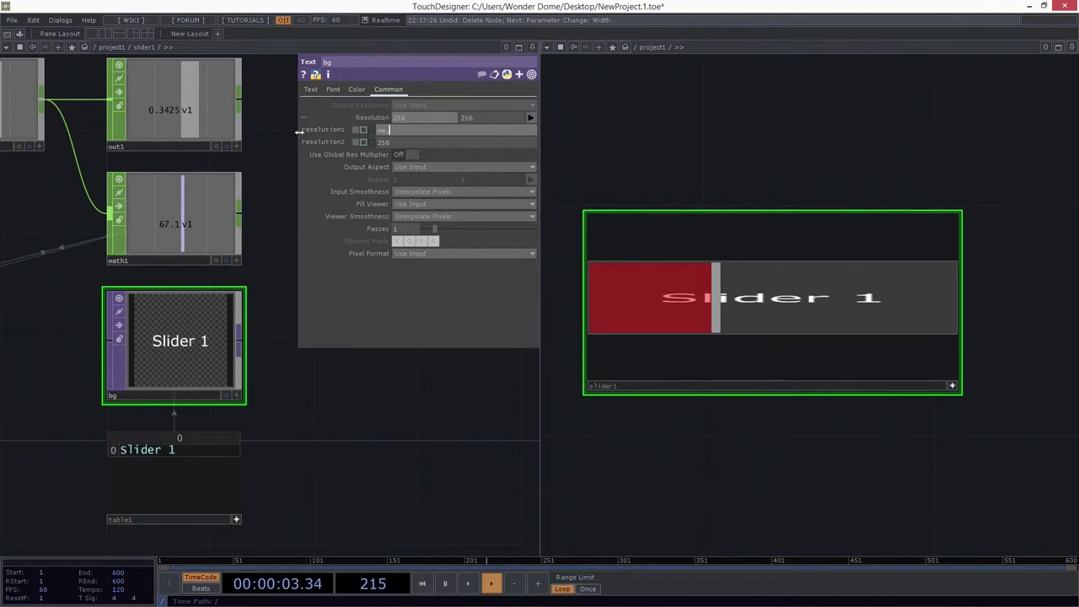
type("me.parent")
type("(90")
type("par.w")
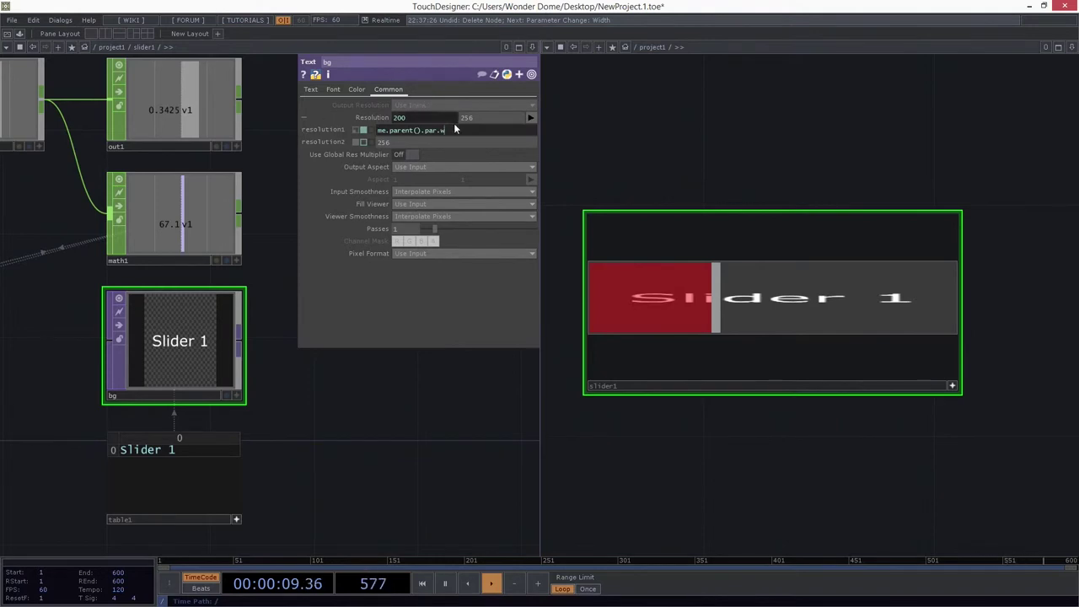
left_click_drag(469, 131, 301, 129)
key("ctrl+c")
left_click_drag(457, 141, 298, 139)
key("ctrl+v")
type("h")
key("Return")
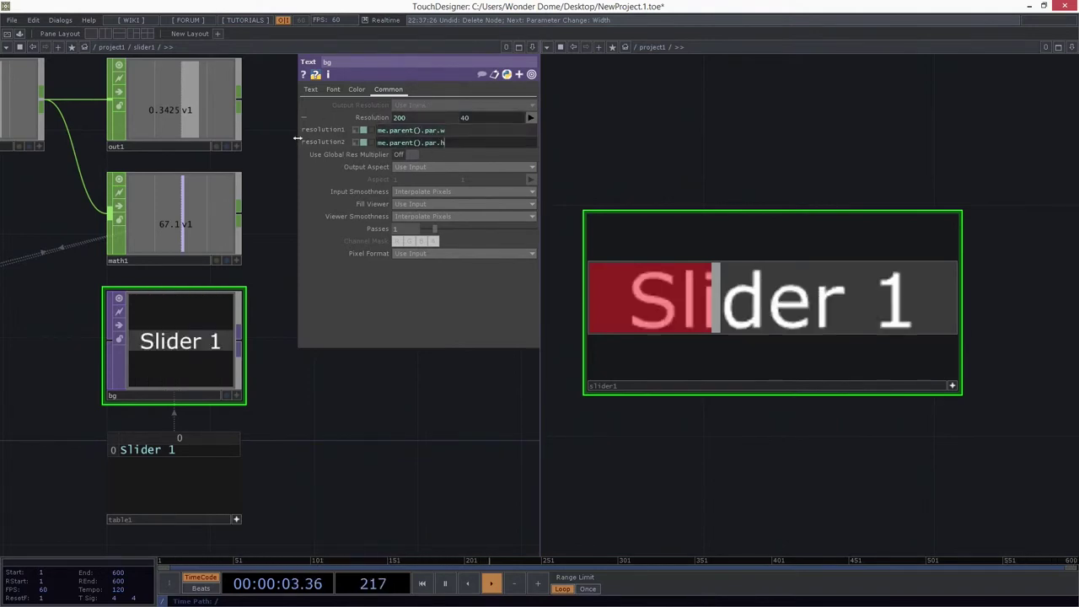
Set bg's font size to 18 and move slider1's knob slightly higher to test the label
left_click(358, 89)
left_click(333, 89)
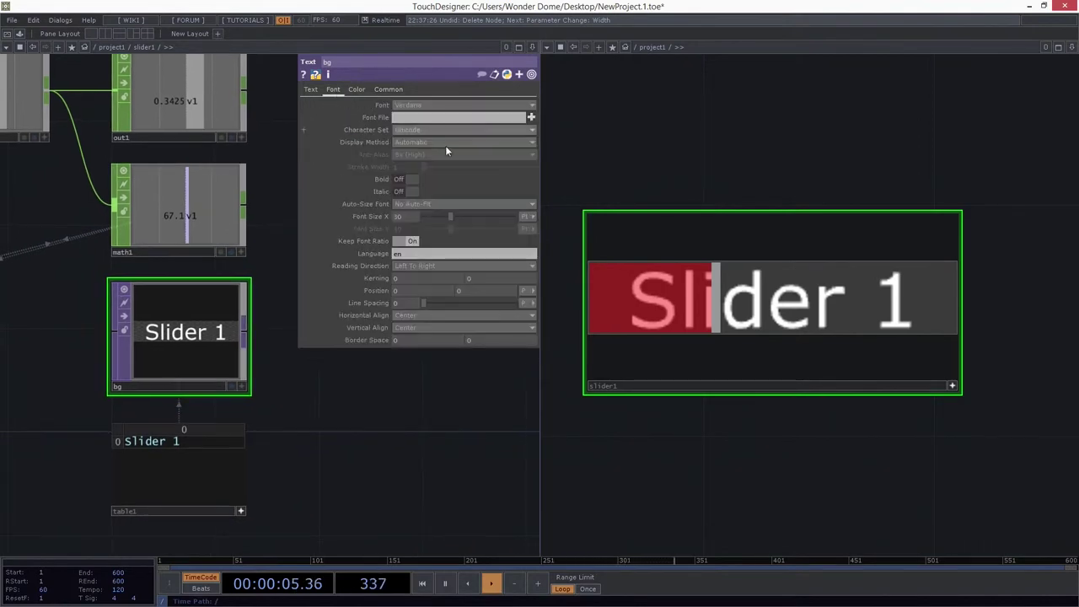
left_click_drag(447, 215, 440, 214)
left_click_drag(103, 334, 173, 313)
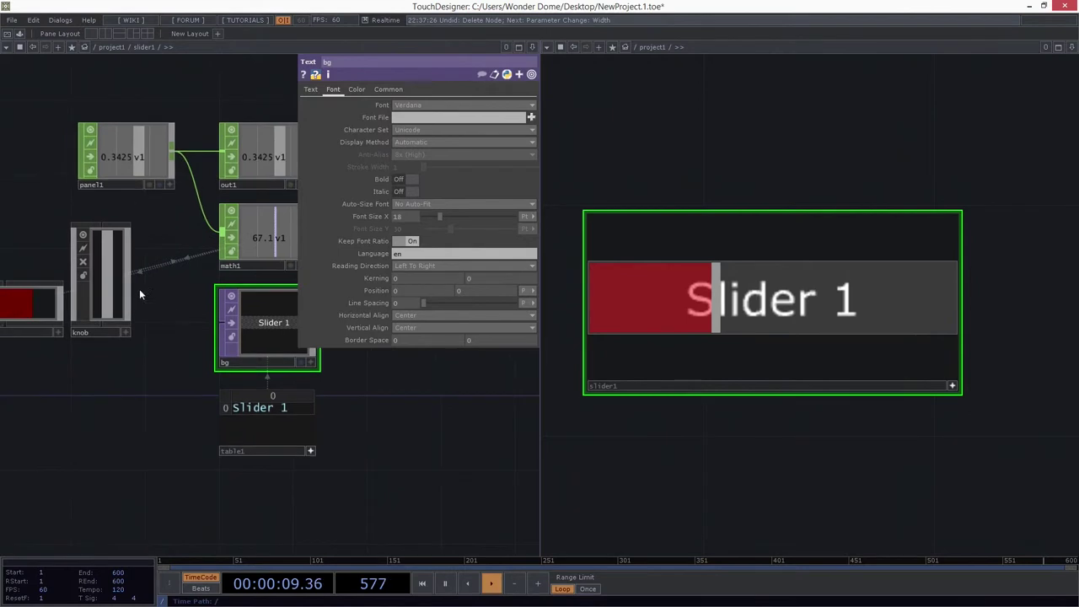
left_click_drag(723, 315, 745, 324)
Add a Rectangle TOP in the empty network area below the knob container
scroll(236, 357, "down", 3)
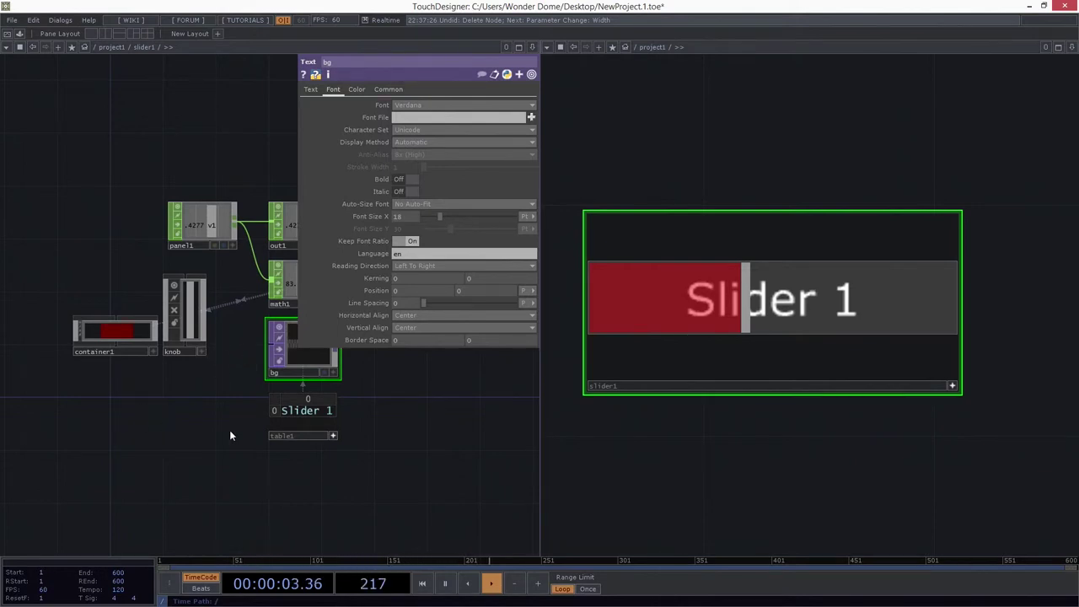
left_click_drag(388, 404, 371, 410)
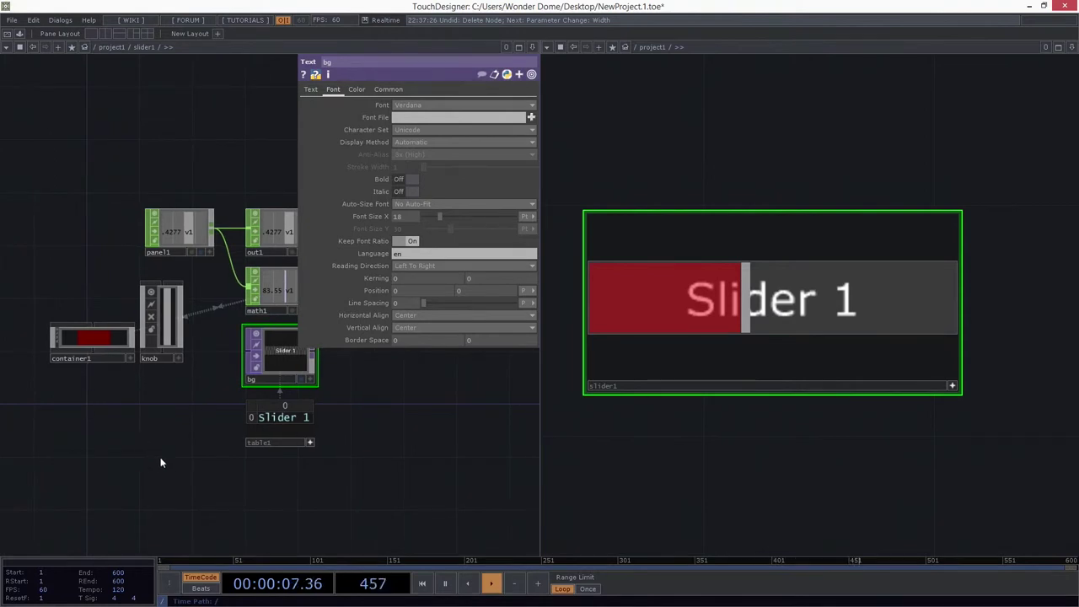
left_click_drag(166, 445, 192, 410)
key("Tab")
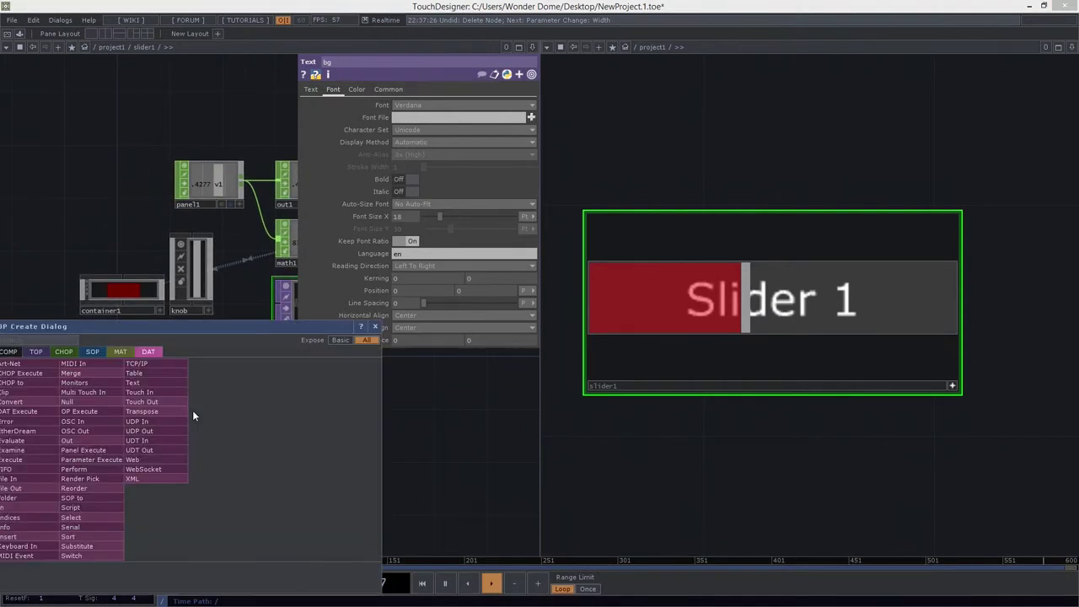
left_click_drag(201, 323, 364, 297)
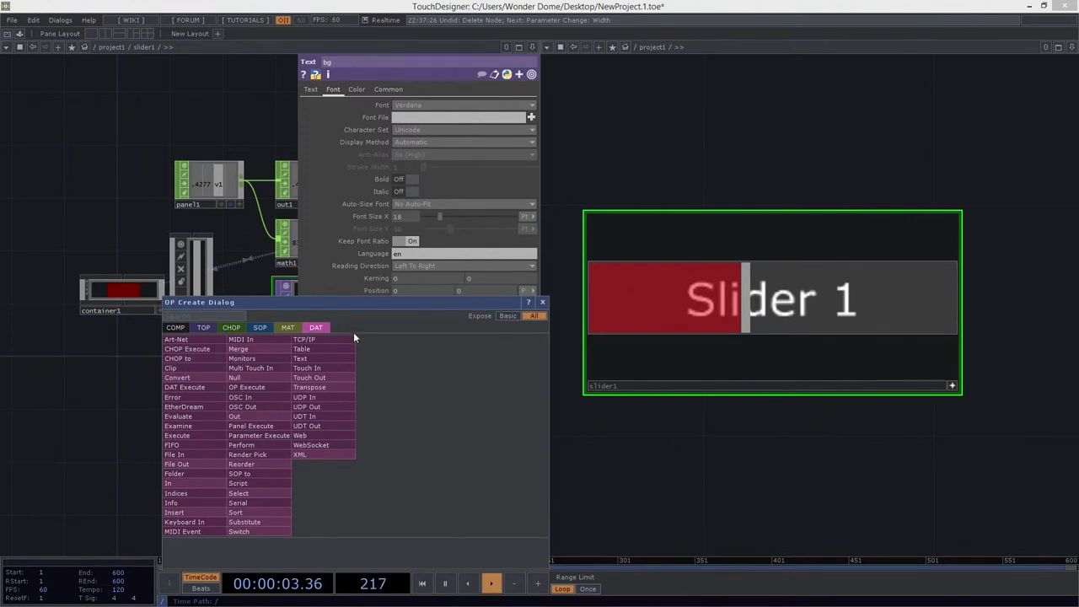
left_click(231, 328)
left_click(202, 328)
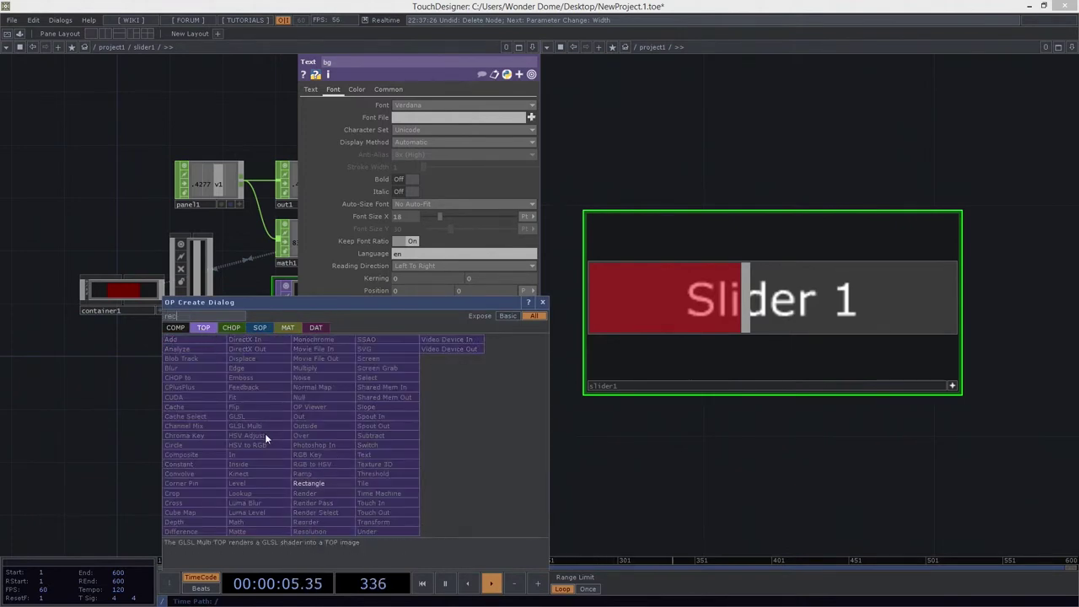
left_click(309, 483)
left_click(221, 429)
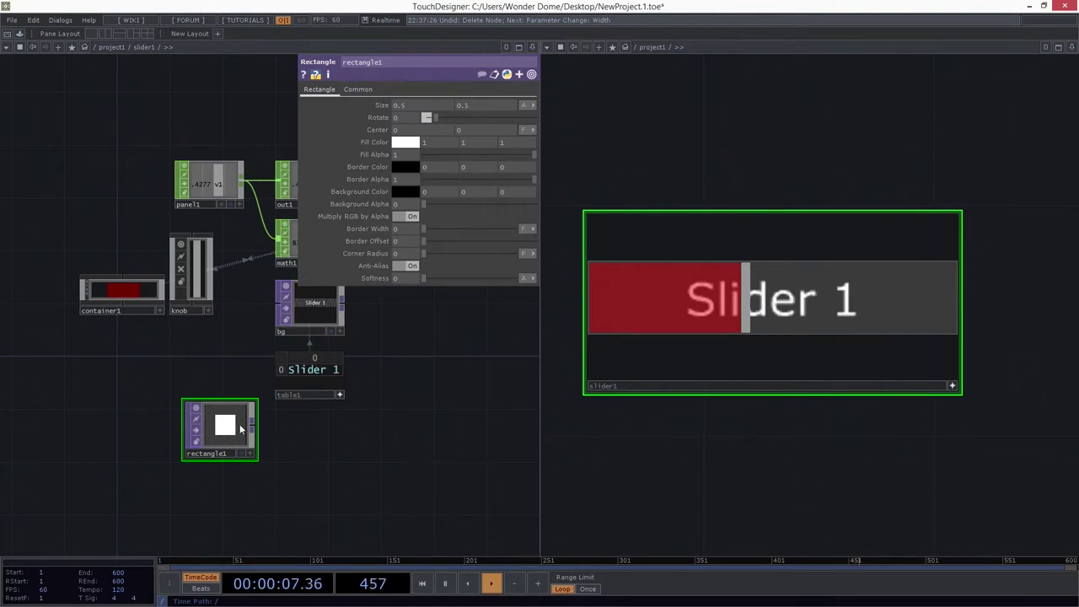
left_click_drag(240, 429, 198, 397)
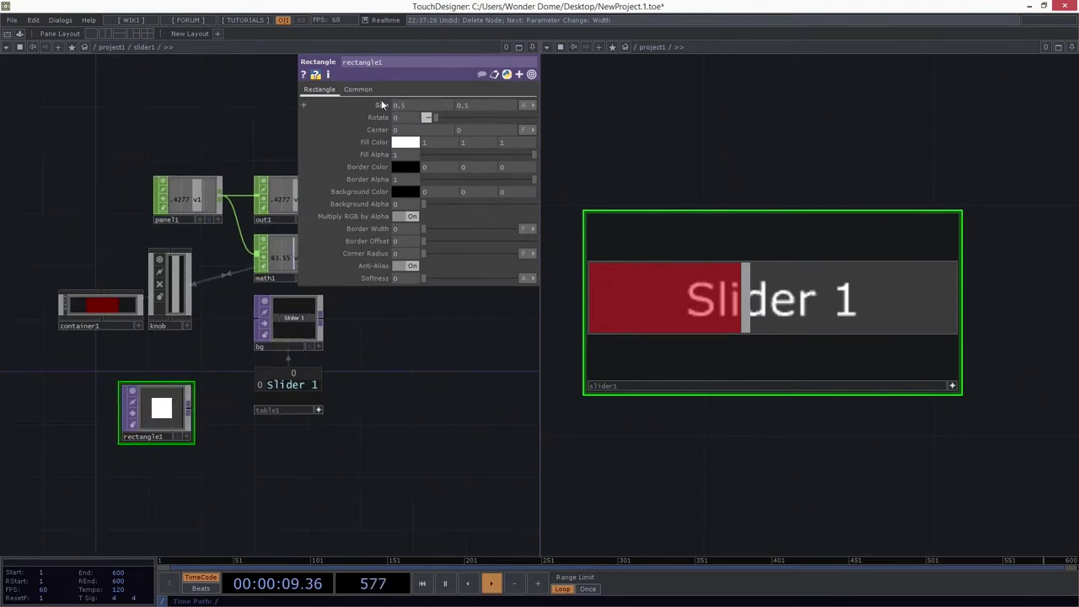
Set rectangle1's resolution expressions to me.parent().par.w and me.parent().par.h
left_click(357, 89)
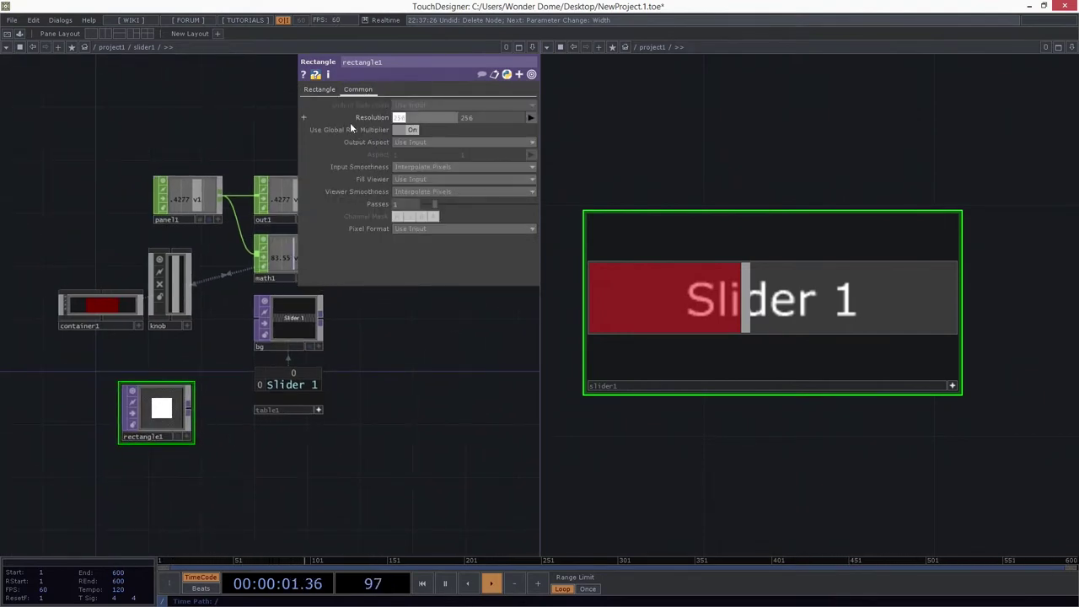
type("me.par")
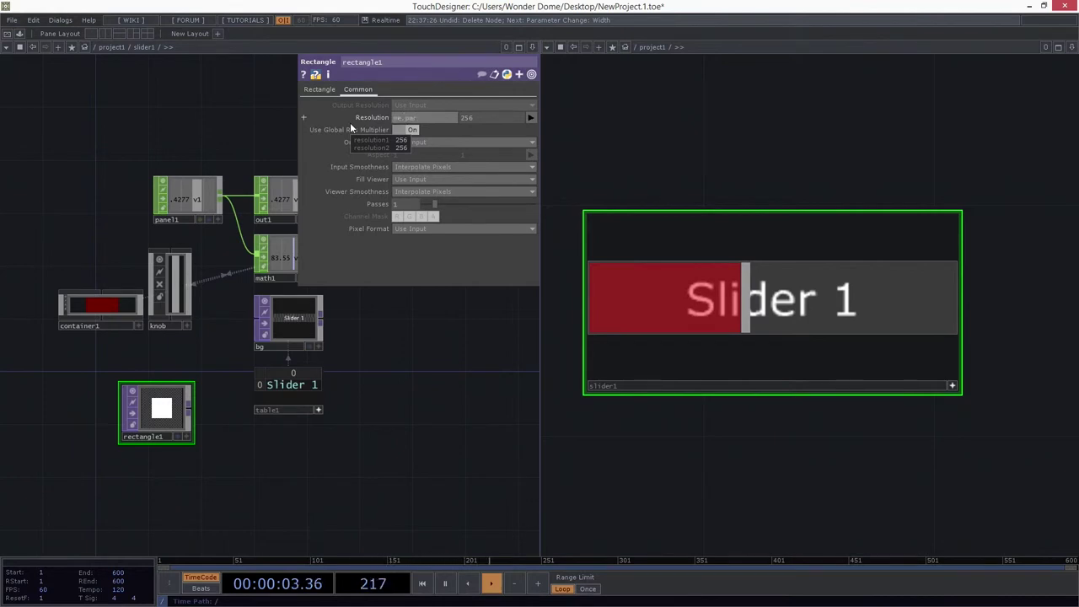
type("ent().par.w")
key("Return")
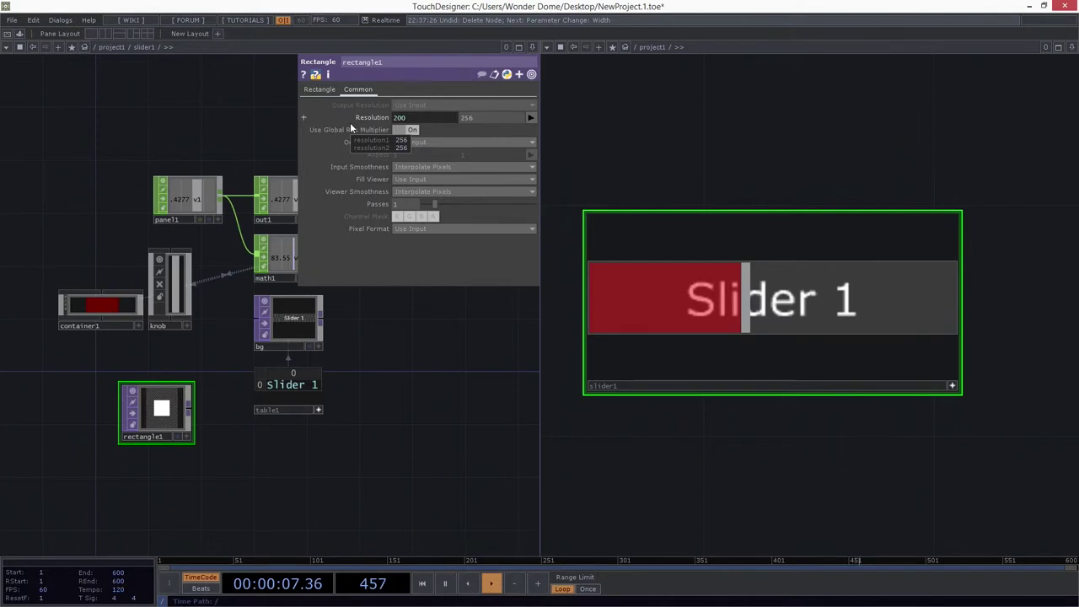
left_click_drag(455, 131, 319, 130)
key("ctrl+c")
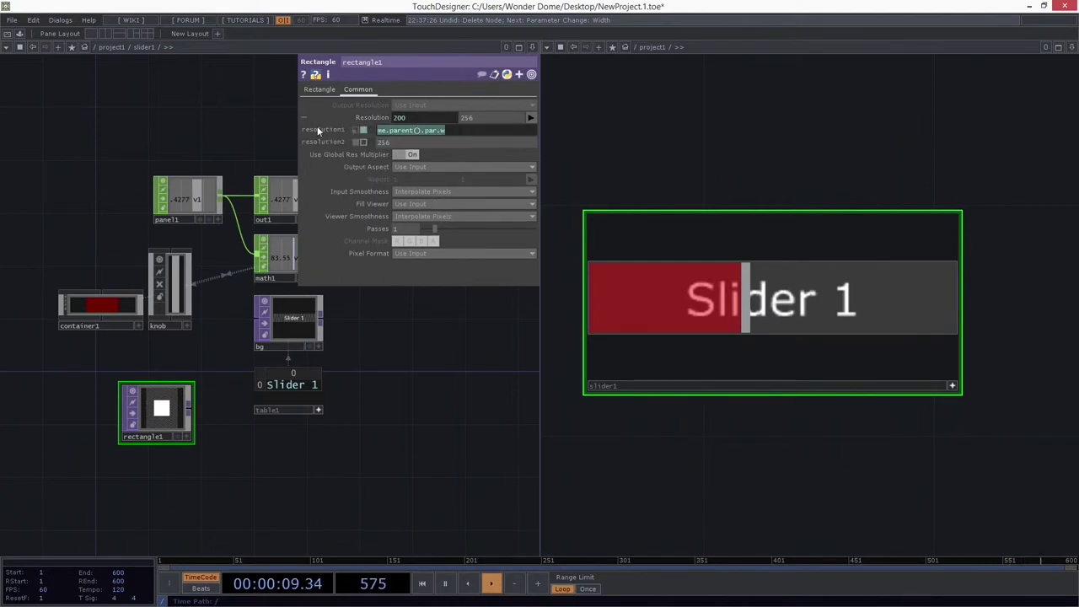
left_click_drag(402, 143, 306, 145)
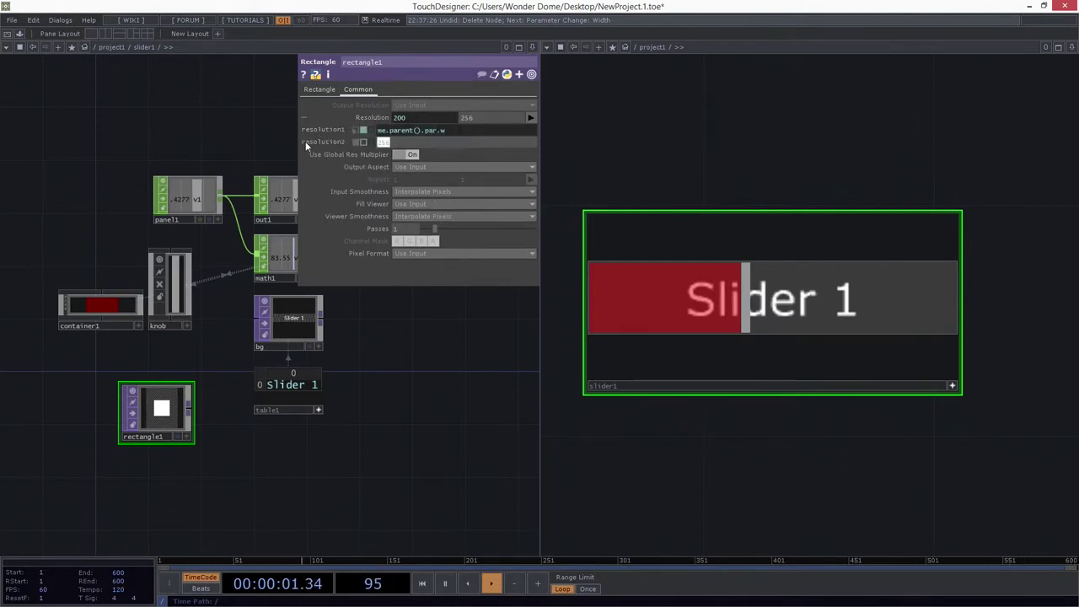
key("ctrl+v")
type("h")
key("Return")
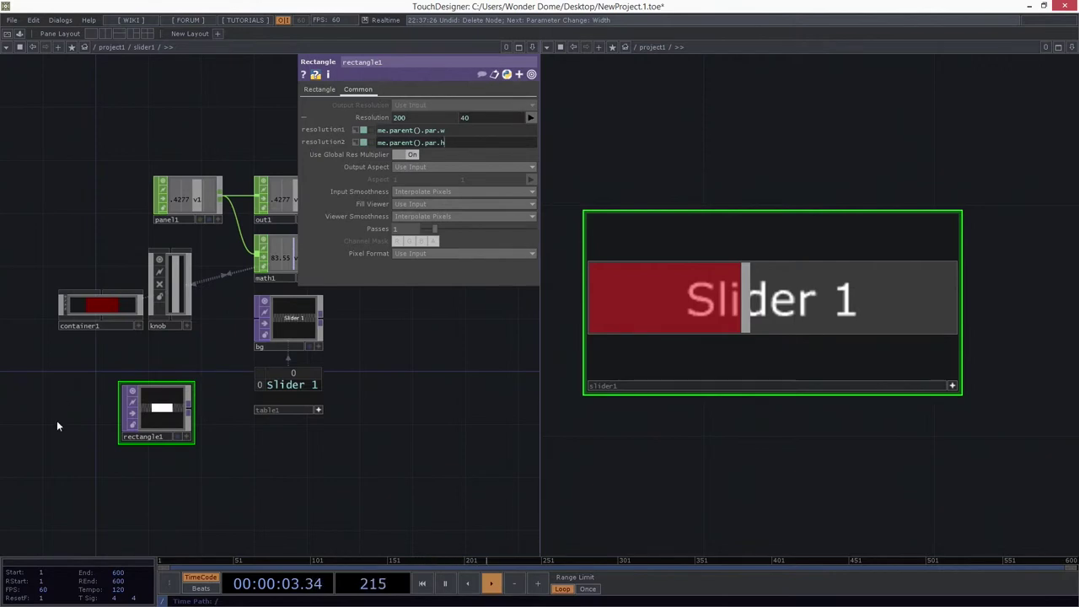
Set rectangle1's size to 1 by 1 and connect its output to bg's input
scroll(156, 419, "up", 3)
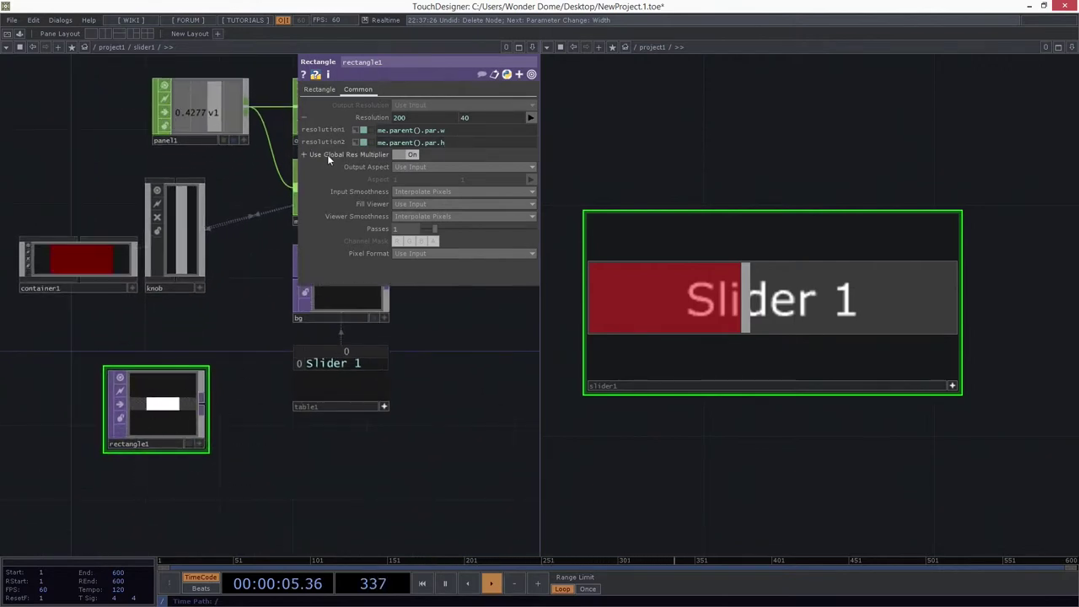
left_click(320, 88)
left_click_drag(426, 105, 354, 106)
type("1")
key("Tab")
type("1")
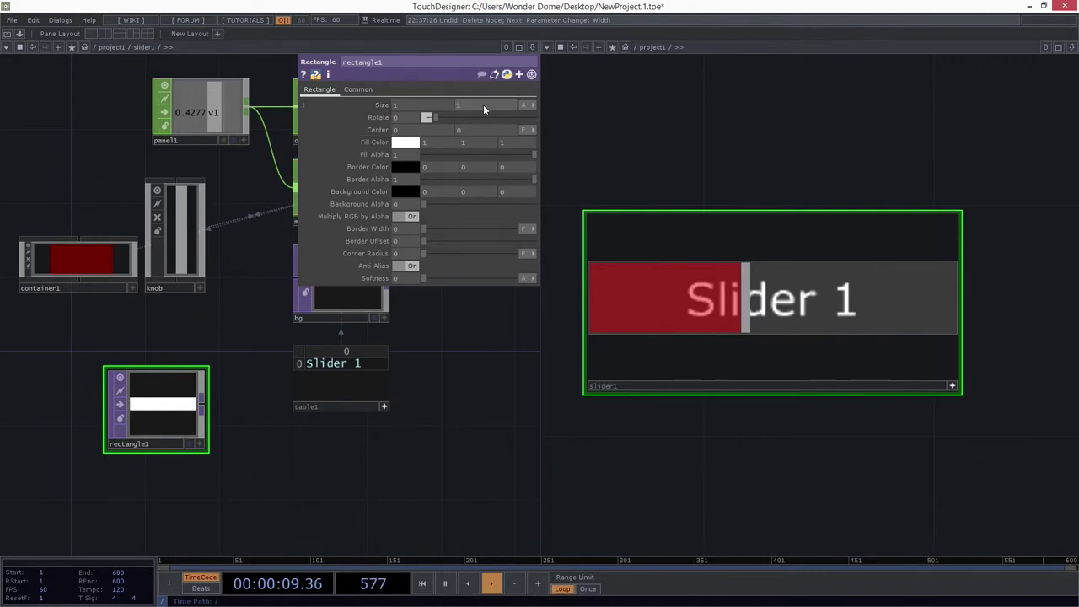
left_click_drag(223, 364, 190, 396)
left_click_drag(173, 440, 251, 322)
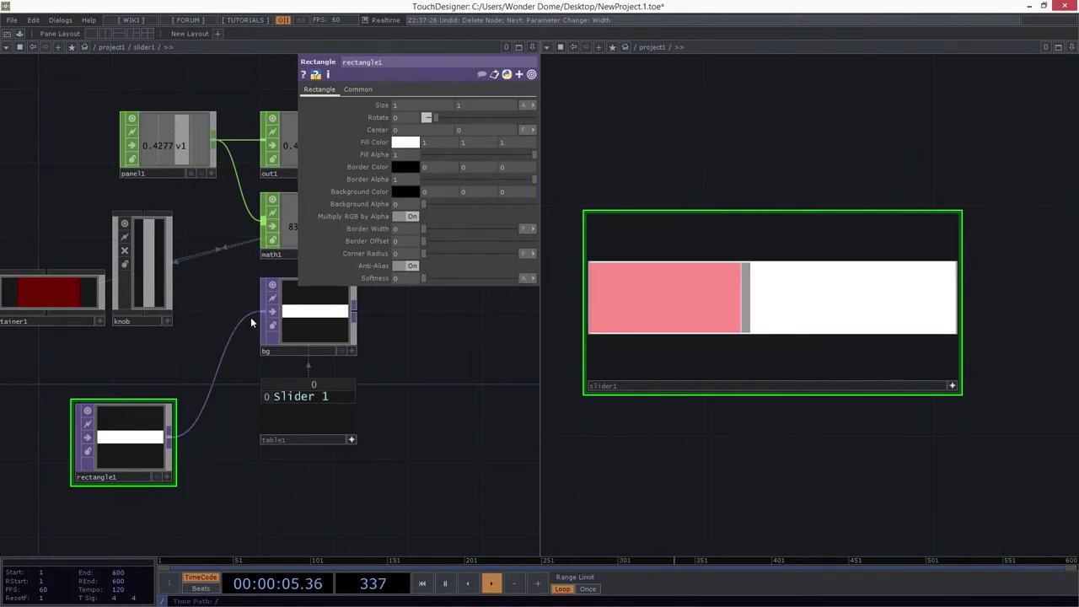
Turn off container1's cooking, move slider1's knob to about 0.5 to test the fill, and turn cooking back on
left_click(78, 295)
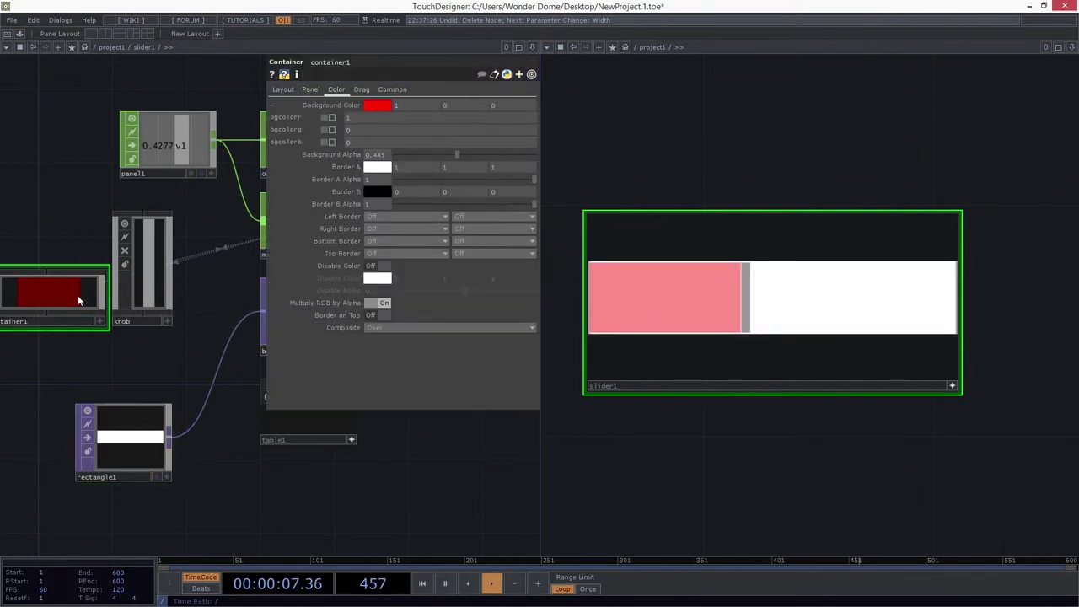
left_click_drag(86, 367, 135, 361)
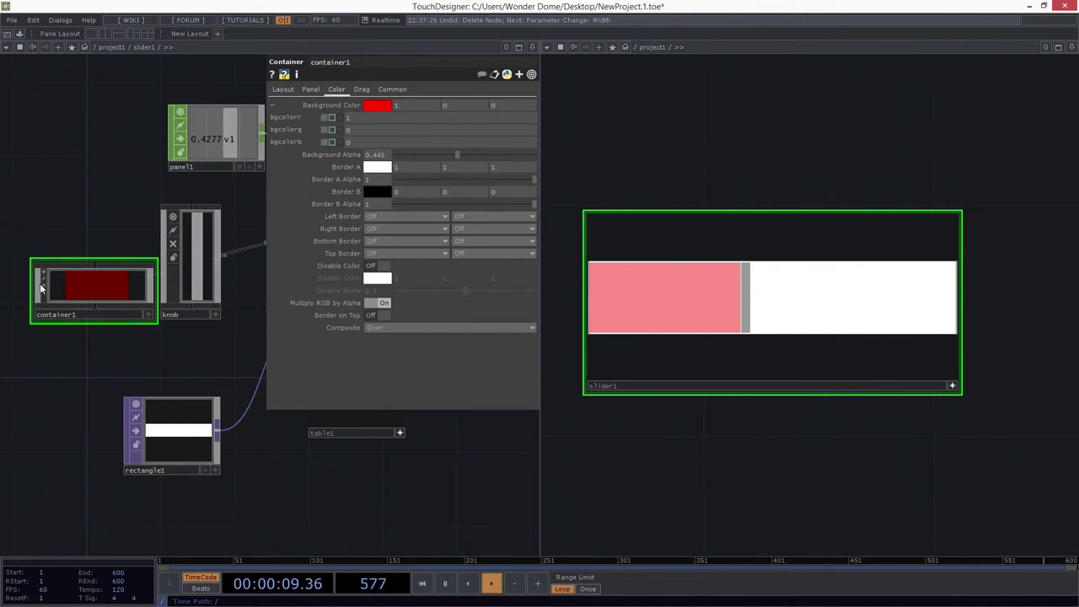
left_click(41, 284)
left_click_drag(127, 293, 103, 293)
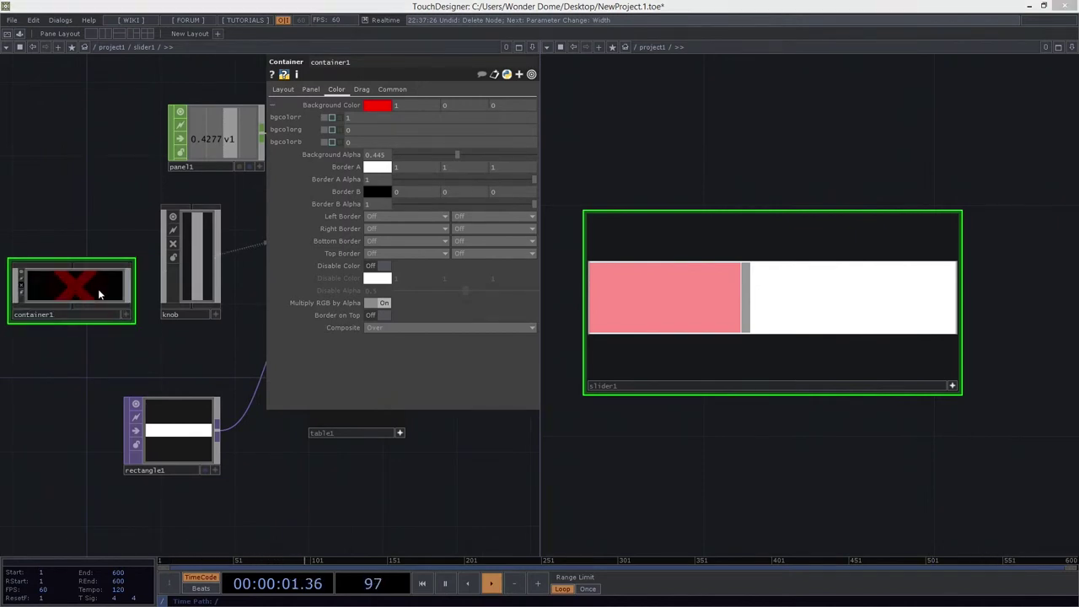
left_click_drag(749, 306, 773, 313)
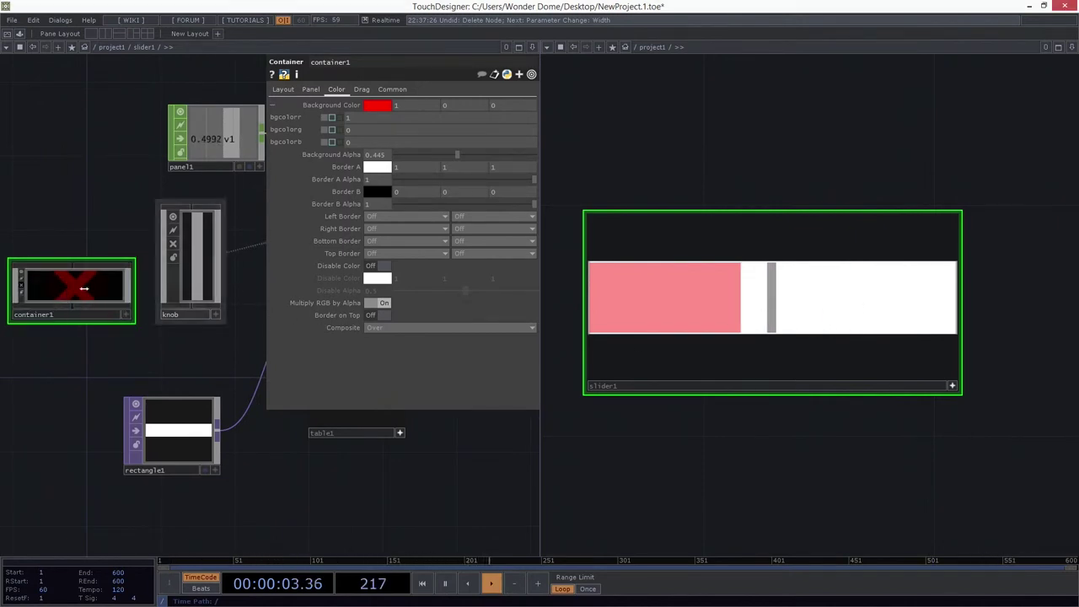
left_click(21, 285)
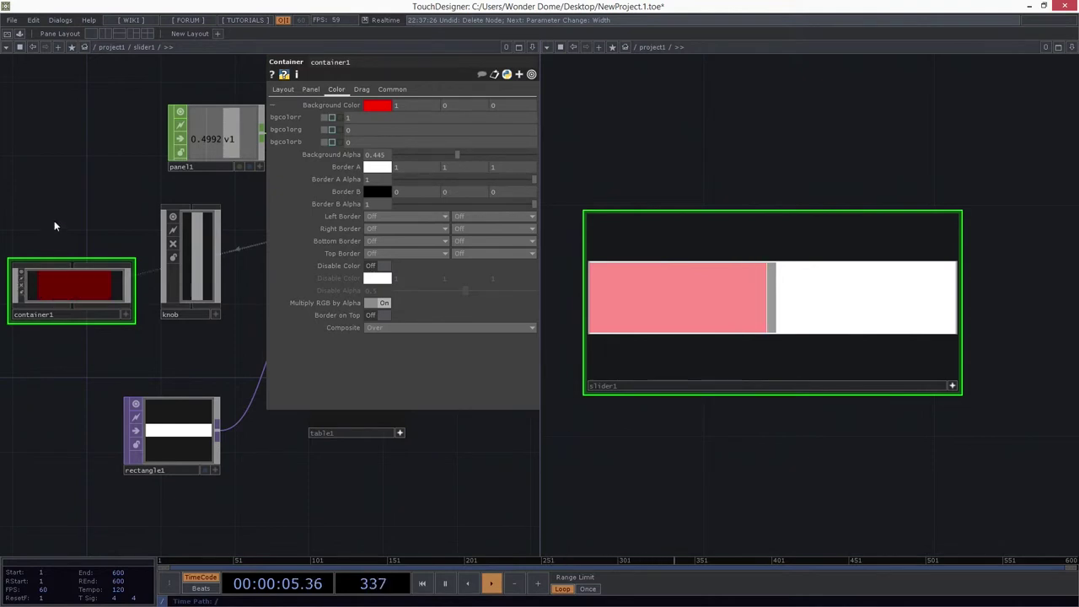
Delete container1 from slider1's network and paste the copied node beside slider1 in the project1 network
key("Delete")
scroll(629, 432, "down", 3)
key("ctrl+v")
left_click_drag(737, 264, 834, 179)
scroll(740, 209, "up", 3)
left_click_drag(781, 321, 735, 336)
Lower rectangle1's fill alpha to 0.294 and move slider1's knob to test the label's visibility
left_click_drag(268, 454, 245, 464)
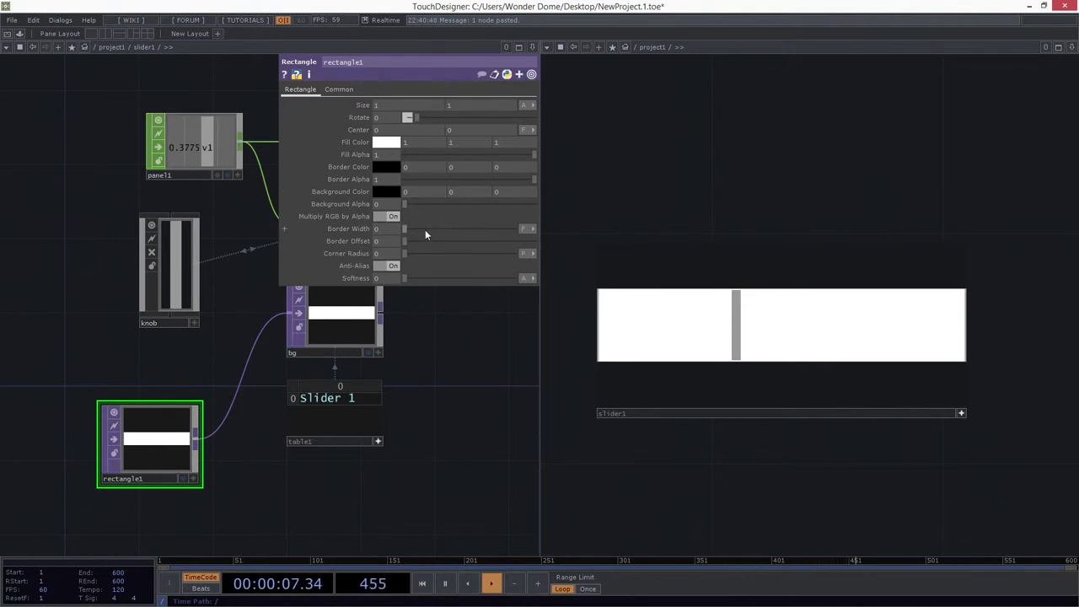
left_click_drag(533, 154, 443, 154)
mouse_move(743, 338)
left_mouse_down()
mouse_move(662, 334)
mouse_move(850, 334)
mouse_move(735, 341)
left_mouse_up()
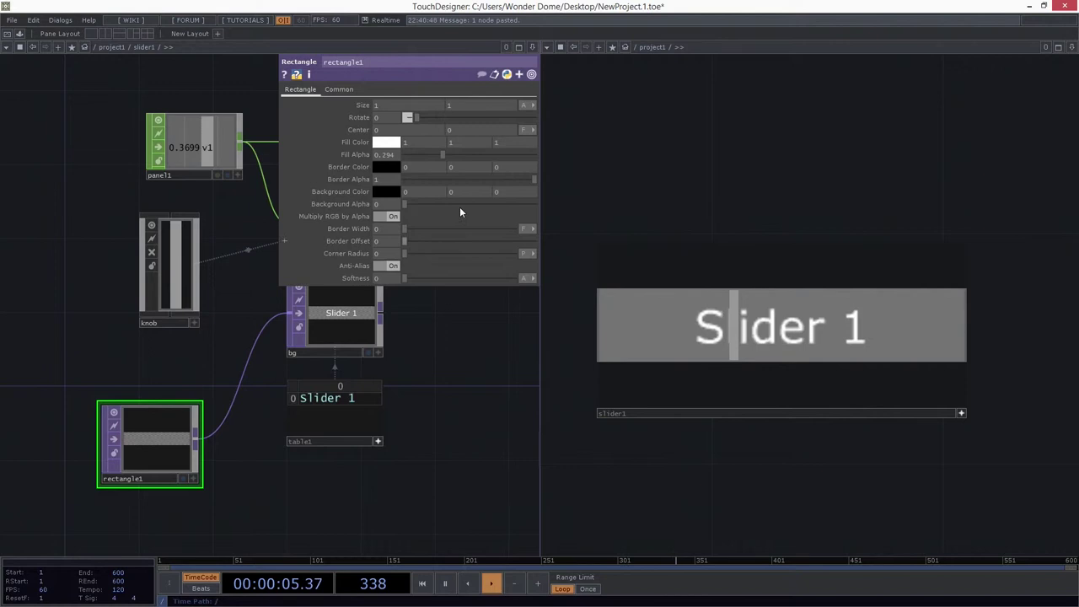
Expand rectangle1's size parameter and switch its unit to Pixels
left_click(363, 106)
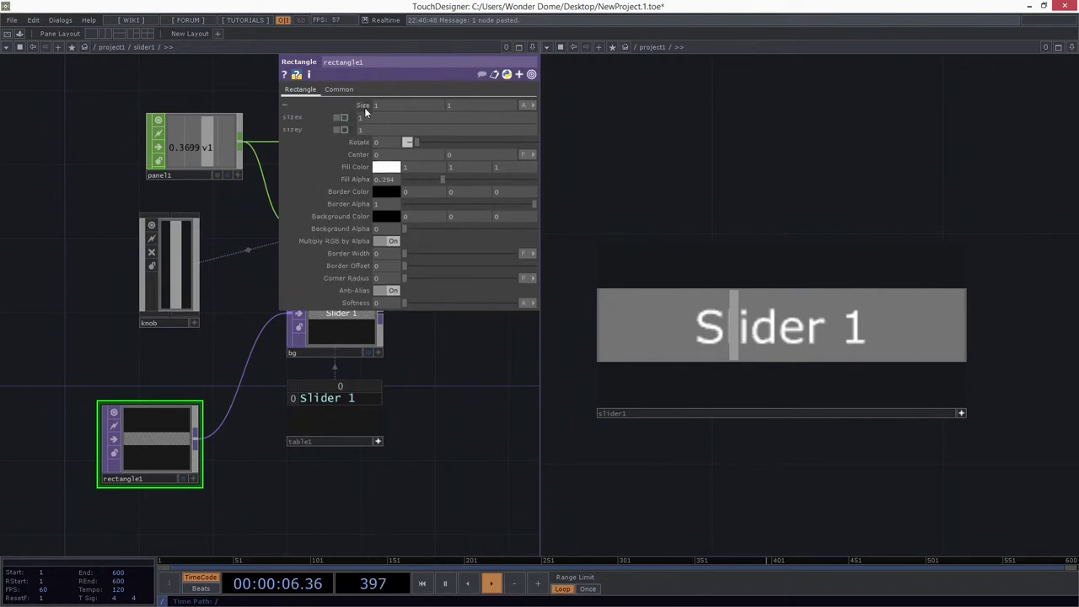
left_click(525, 106)
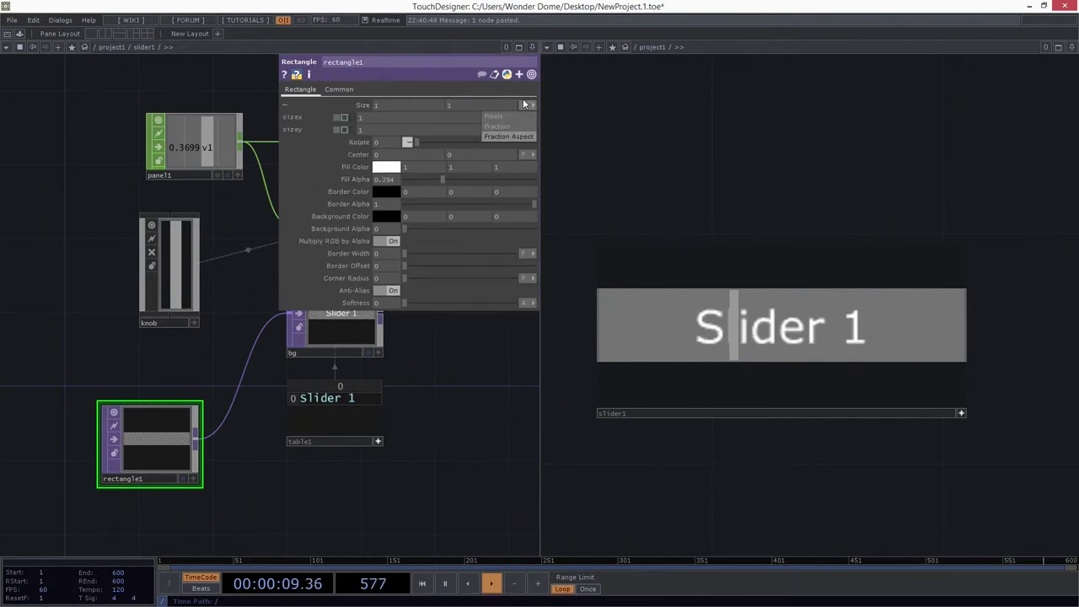
left_click(526, 106)
left_click_drag(407, 400, 263, 490)
left_click_drag(294, 444, 394, 347)
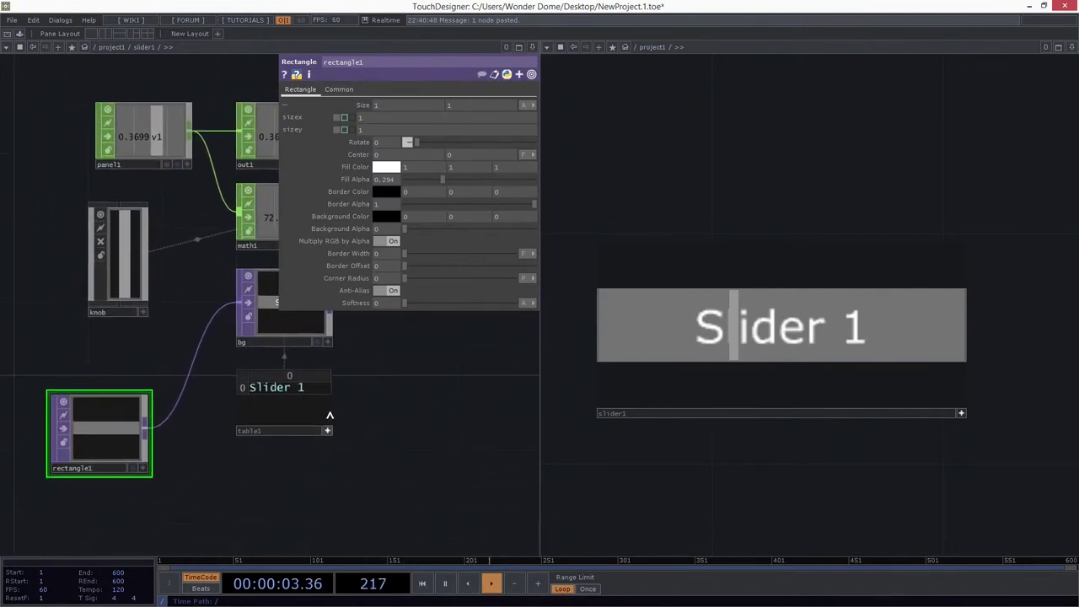
left_click(525, 104)
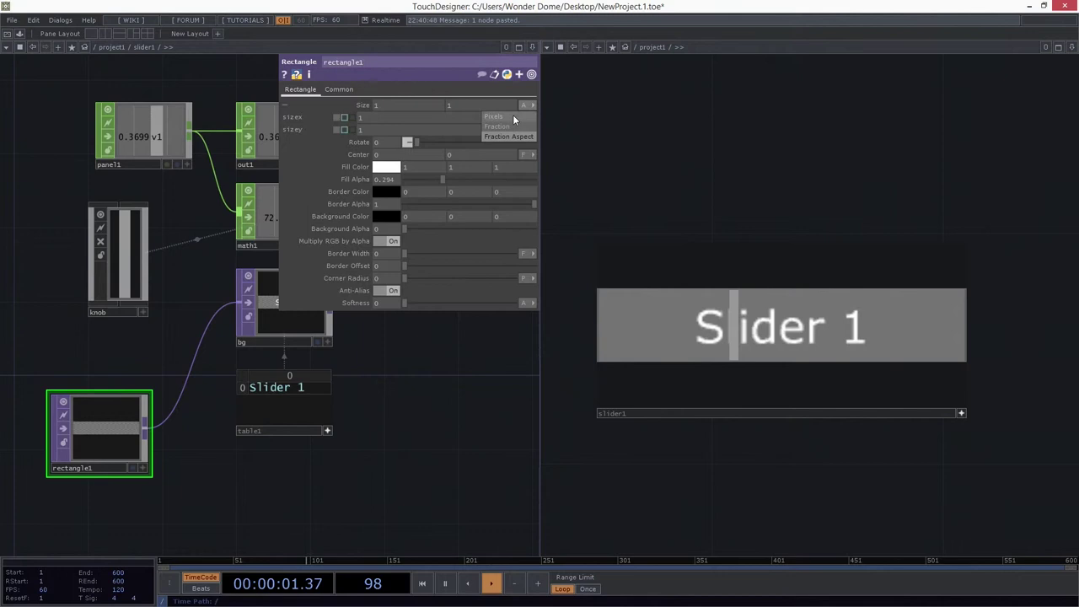
left_click(514, 116)
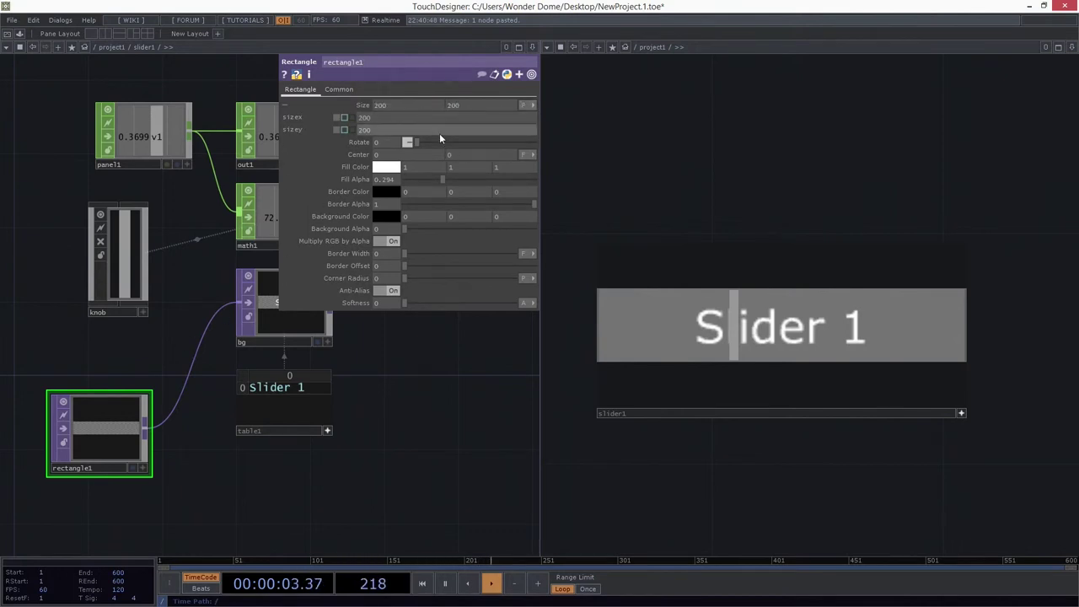
Set rectangle1's sizex expression to me.parent().par.w
left_click(371, 117)
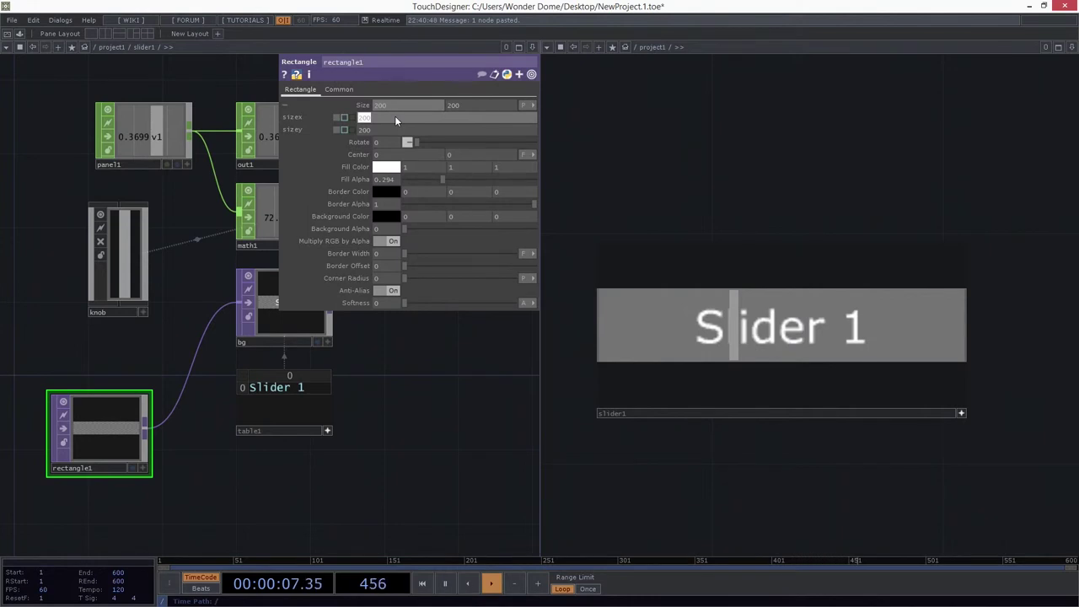
type("me.parent().par.")
type("w")
key("Return")
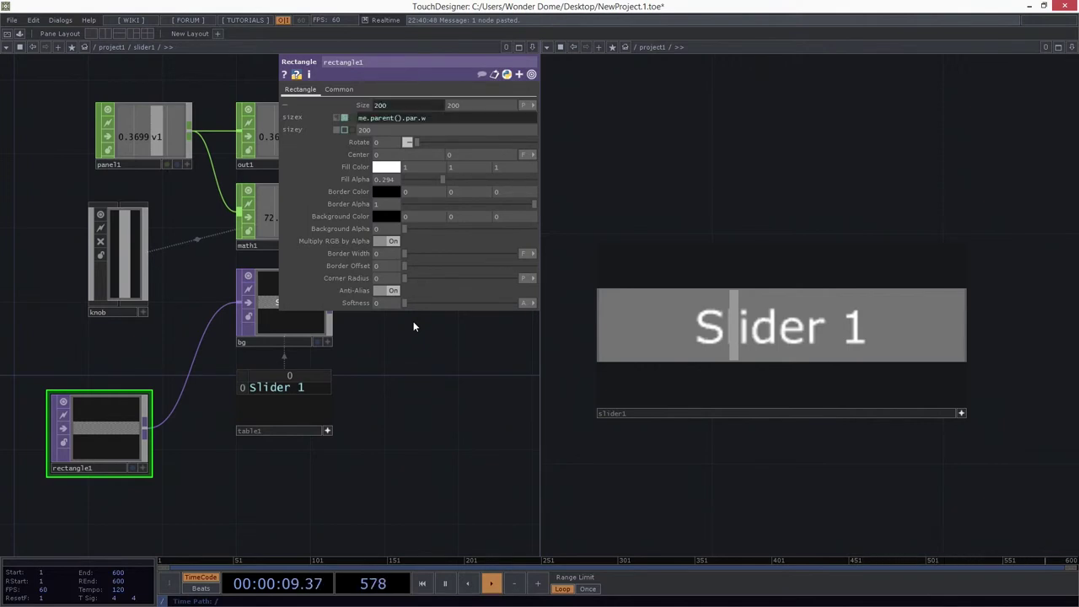
Set rectangle1's sizey expression to me.parent().par.h and move slider1's knob to about 0.5
left_click_drag(441, 119, 234, 95)
key("ctrl+c")
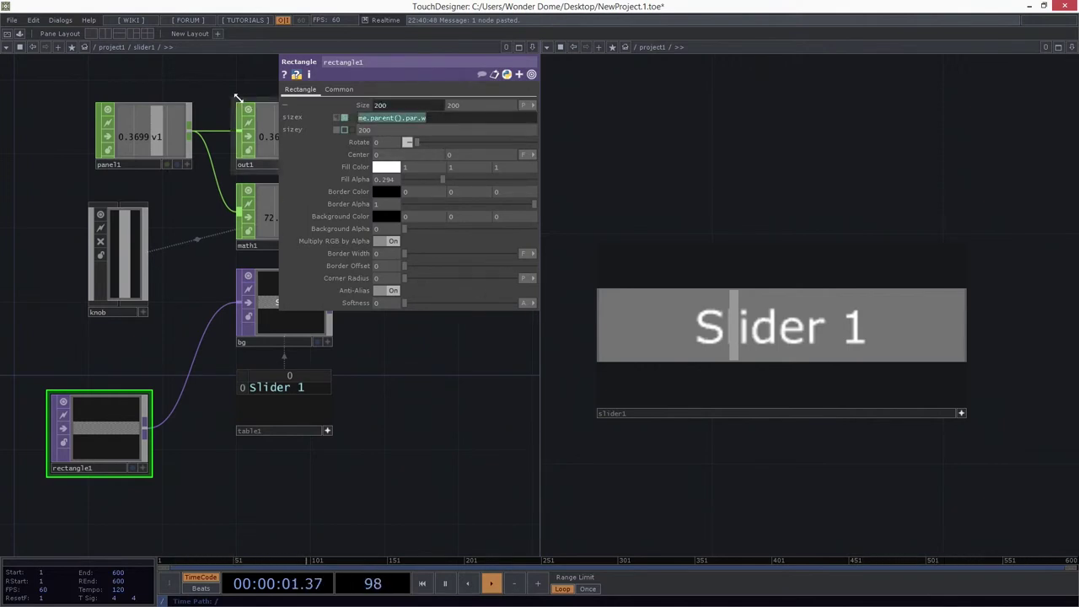
left_click_drag(411, 122, 313, 128)
key("ctrl+v")
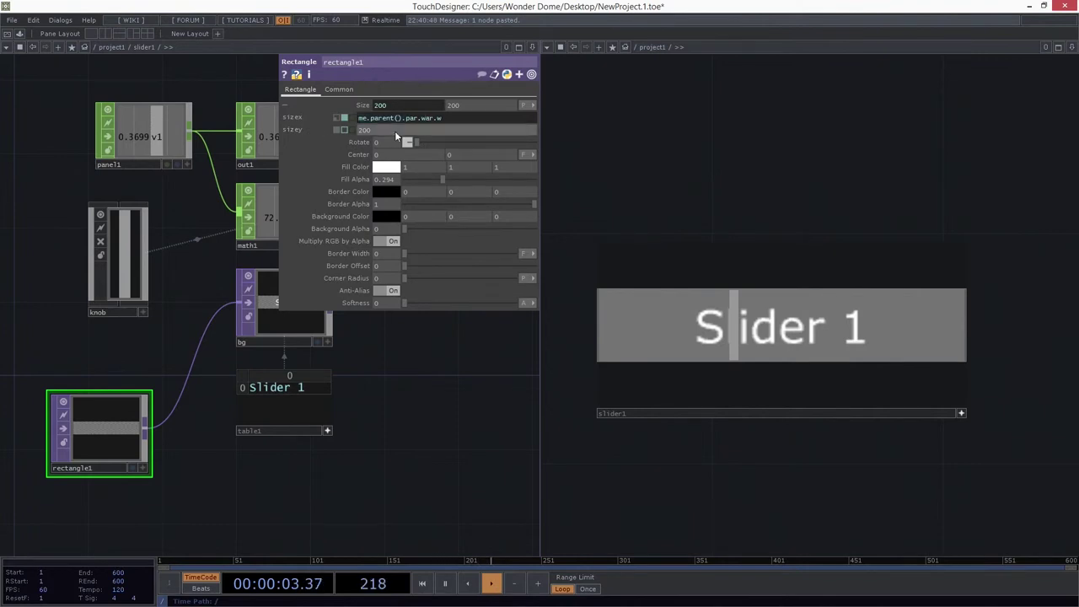
key("ctrl+z")
left_click_drag(424, 132, 286, 130)
key("ctrl+v")
key("BackSpace")
type("h")
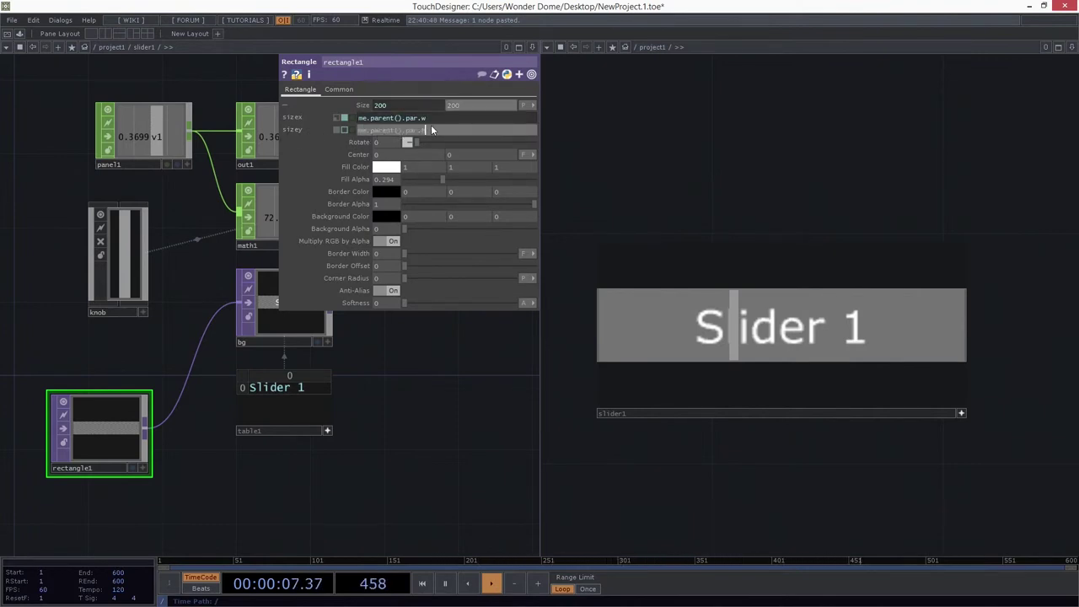
key("Return")
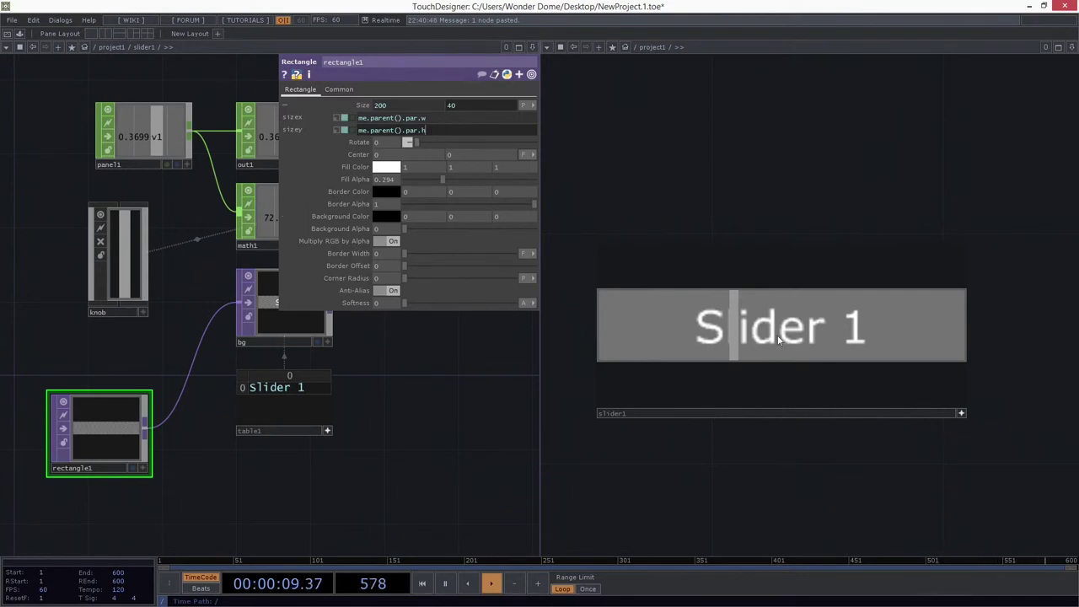
left_click_drag(728, 316, 780, 315)
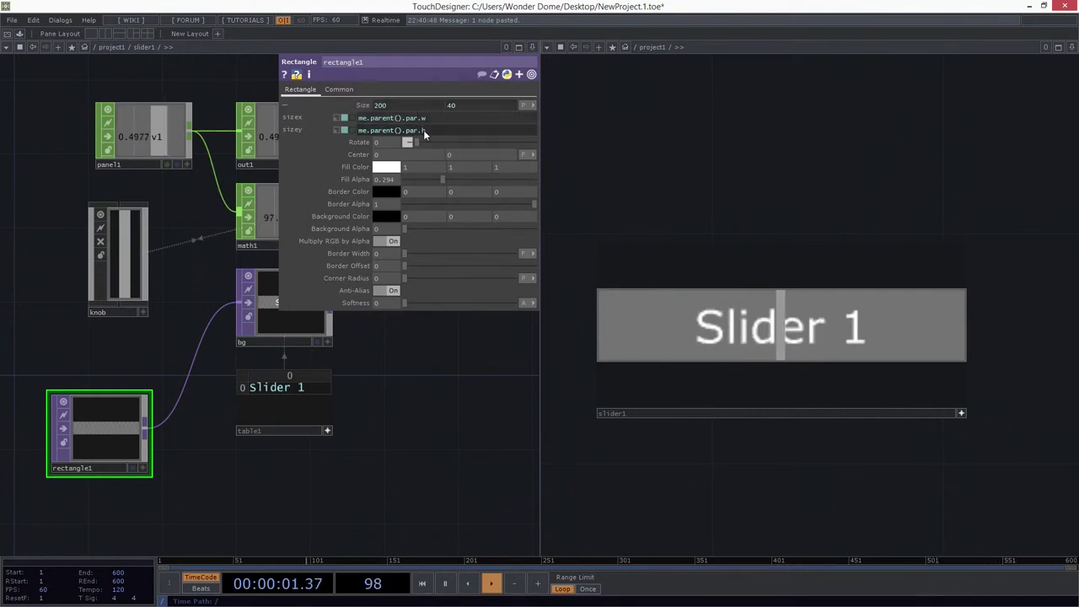
Set rectangle1's sizex expression to op('math1')['v1'] and move slider1's knob to test the rectangle's width
left_click_drag(390, 352, 385, 409)
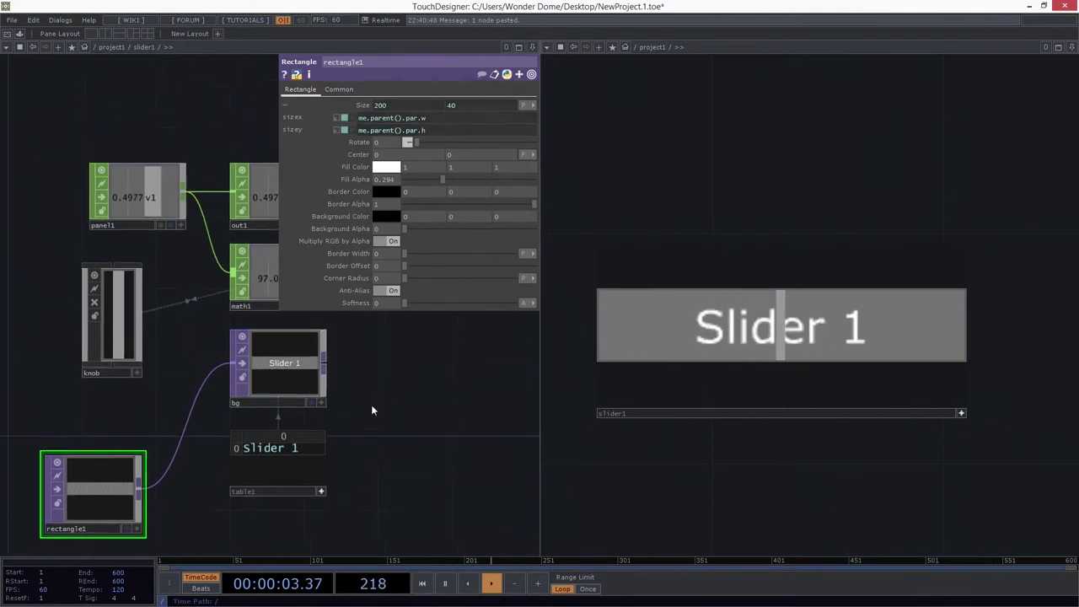
left_click_drag(160, 421, 170, 417)
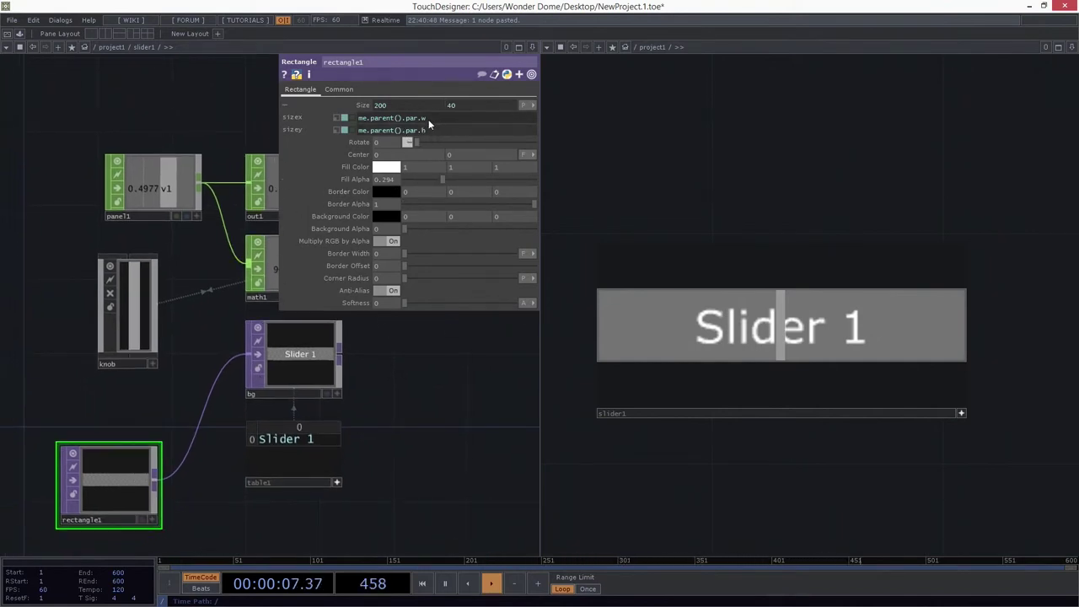
left_click_drag(400, 389, 377, 422)
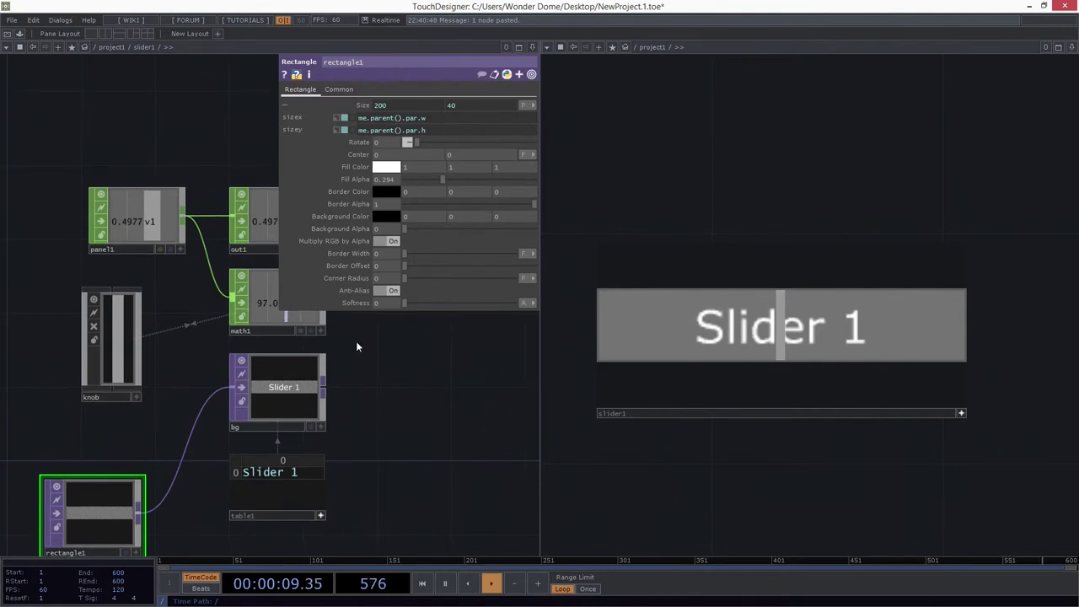
left_click_drag(422, 417, 391, 399)
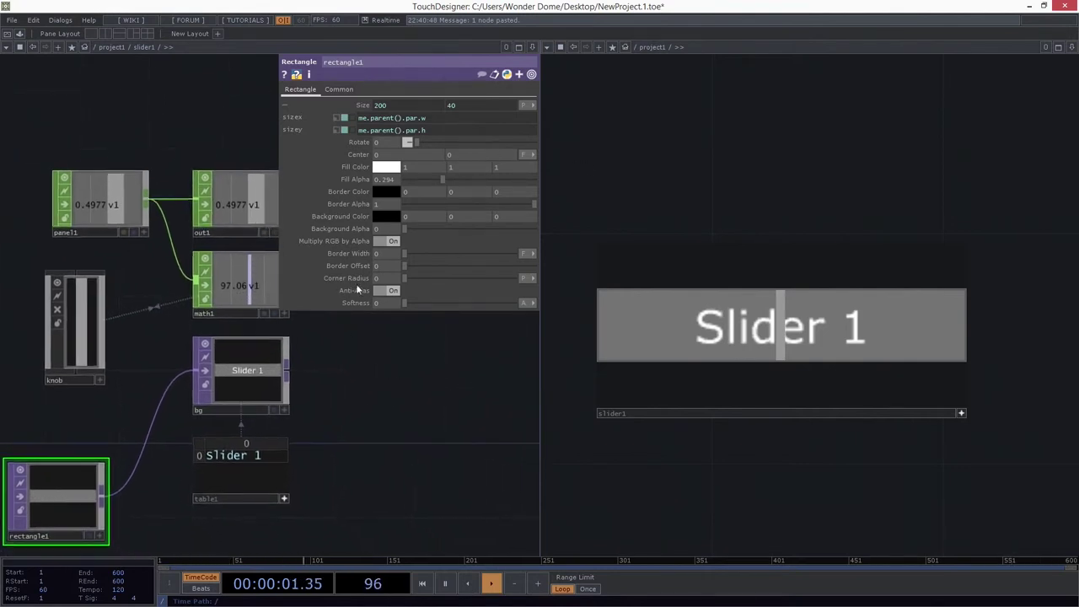
left_click_drag(459, 120, 344, 127)
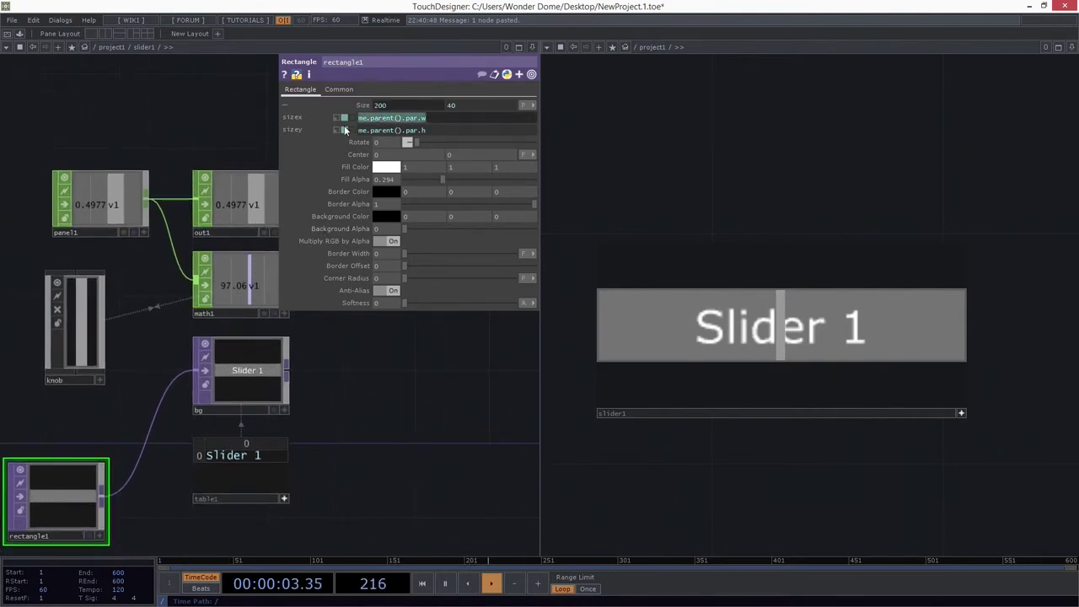
type("op()")
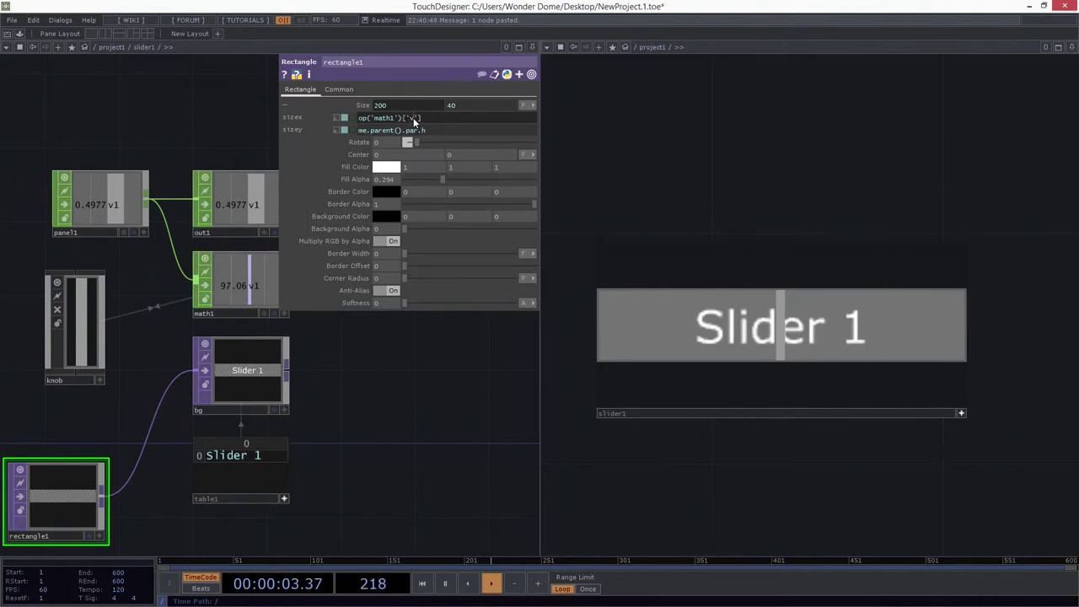
key("Return")
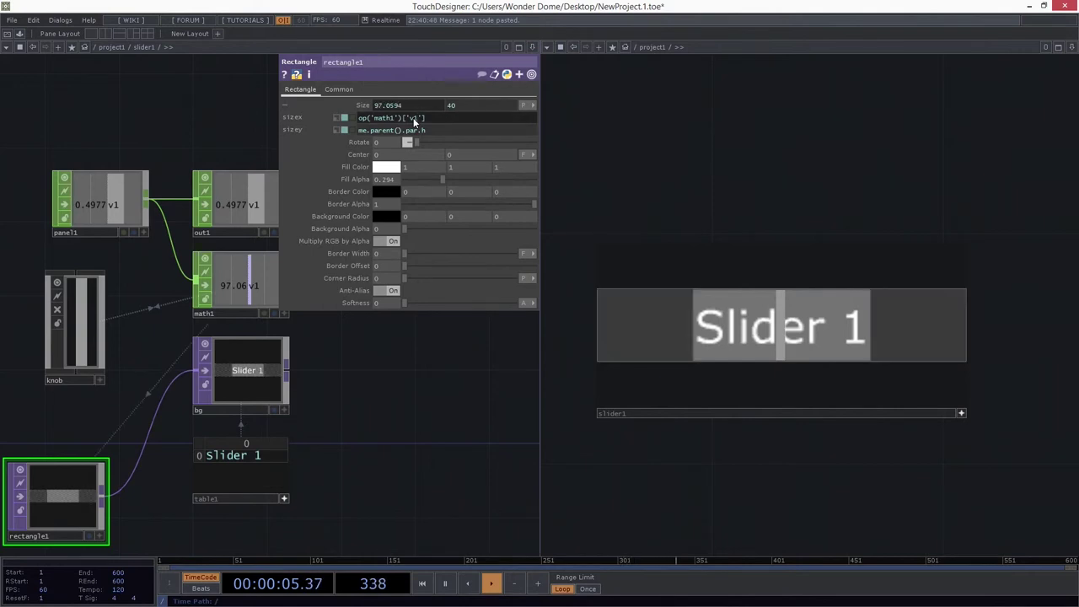
left_click_drag(734, 341, 788, 295)
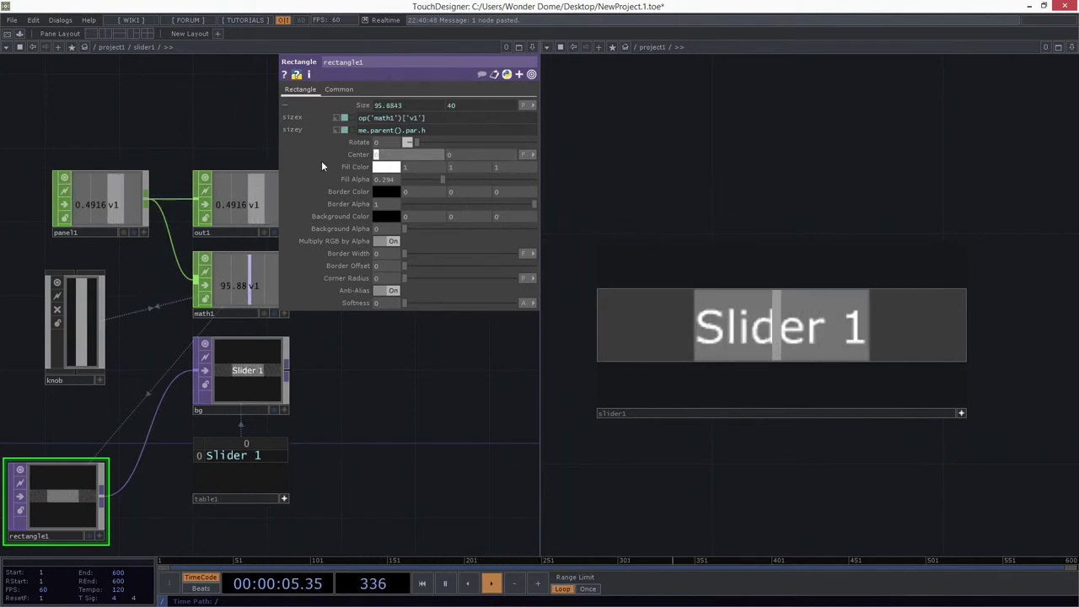
Set rectangle1's horizontal center to -.5 and test slider1's knob up to its maximum
type("-.5")
key("Return")
left_click_drag(784, 337, 763, 354)
left_click_drag(667, 354, 833, 343)
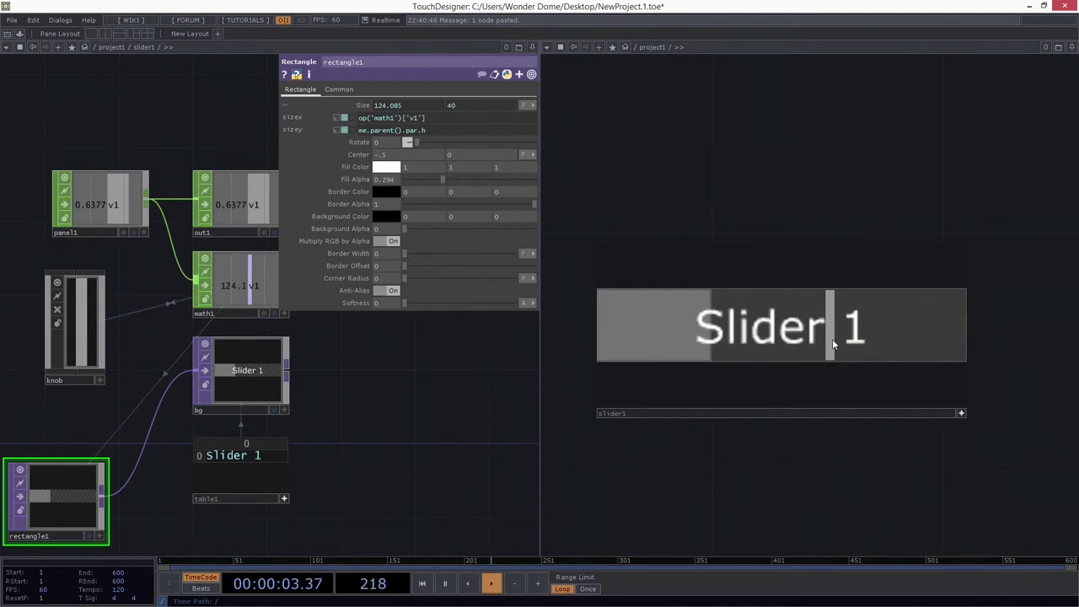
left_click_drag(833, 343, 1055, 352)
mouse_move(968, 351)
left_mouse_down()
mouse_move(568, 351)
mouse_move(1053, 344)
mouse_move(536, 354)
mouse_move(967, 350)
left_mouse_up()
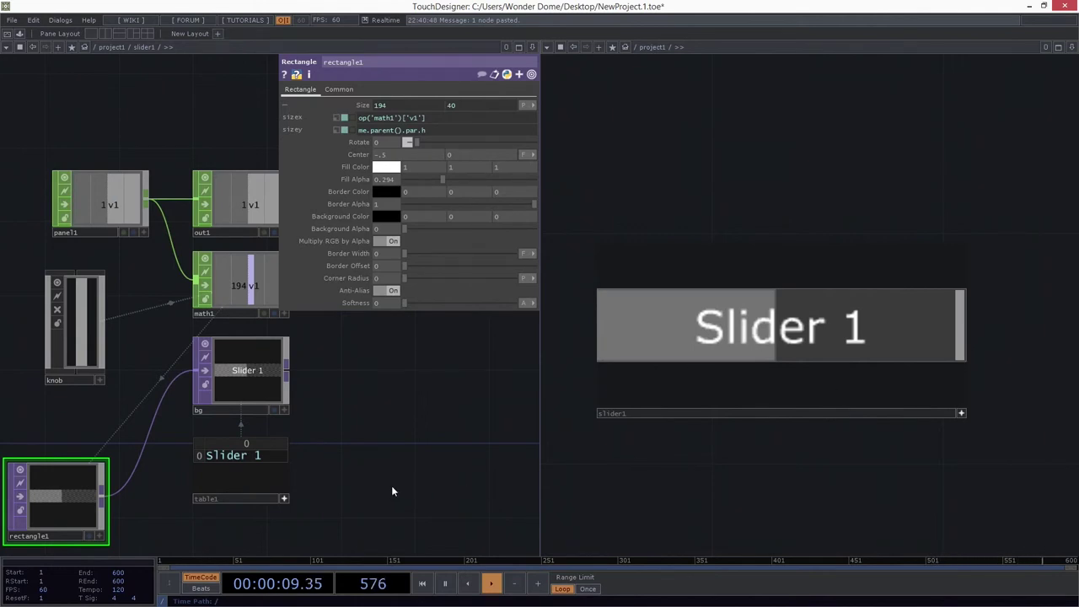
Set rectangle1's sizex expression back to me.parent().par.w, reset its horizontal center to 0, and test the knob
left_click_drag(359, 495, 423, 418)
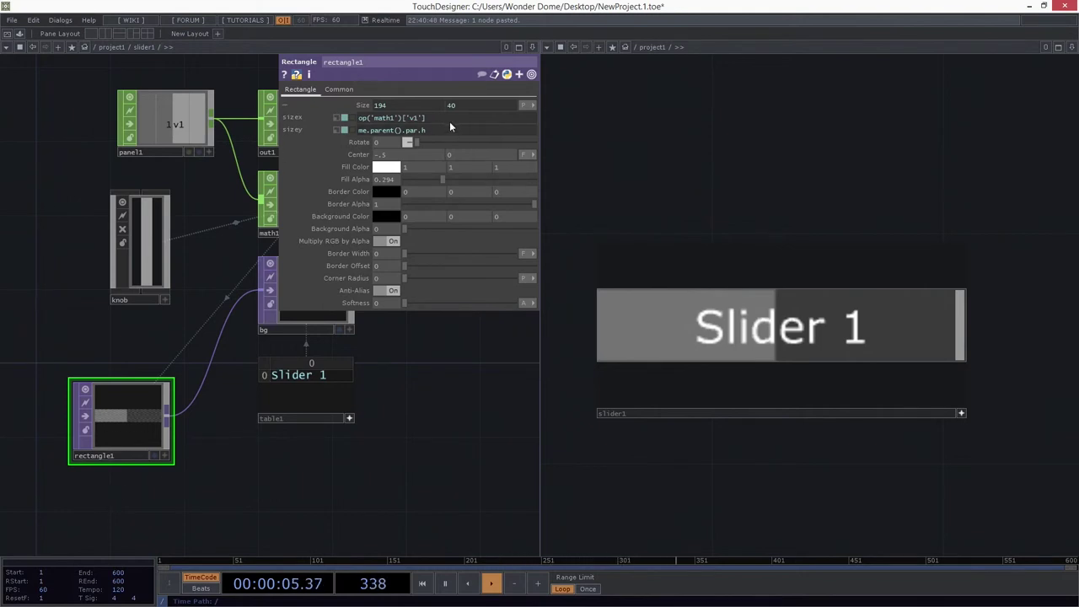
left_click_drag(450, 117, 324, 122)
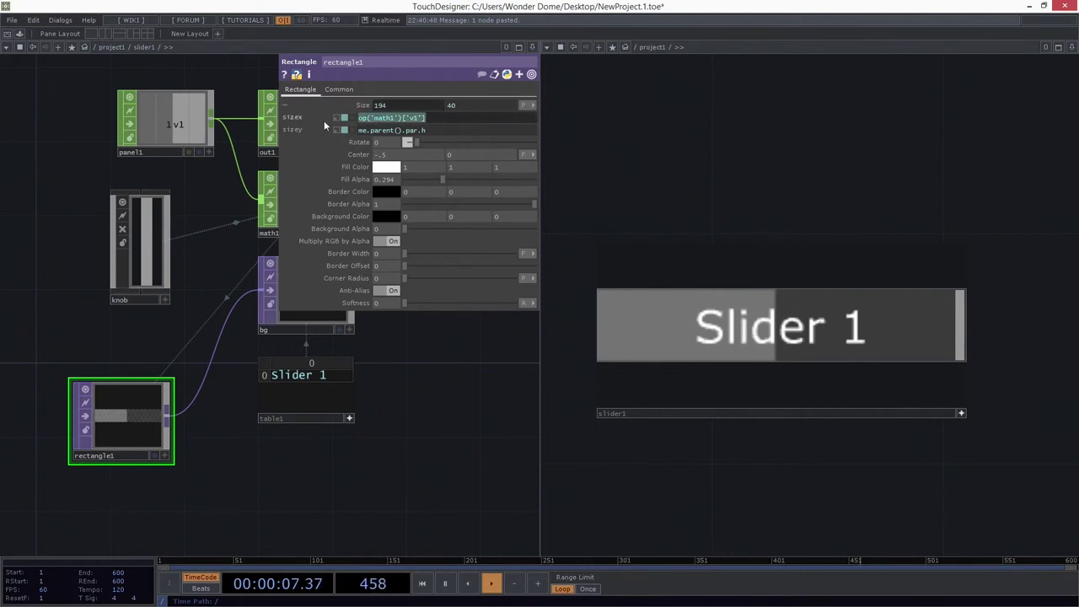
type("me.parent")
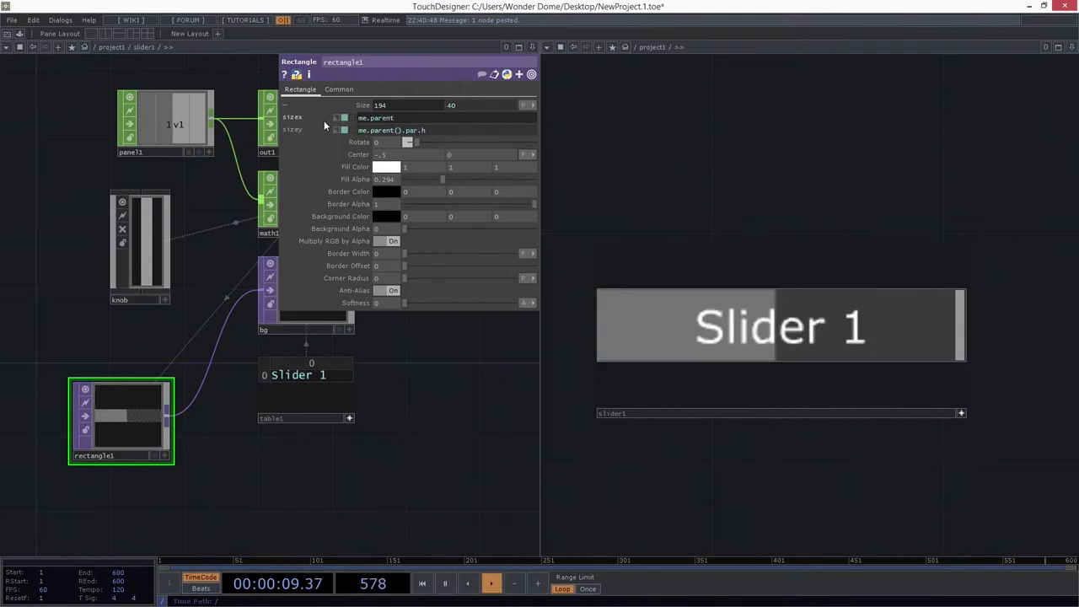
type("().par.w")
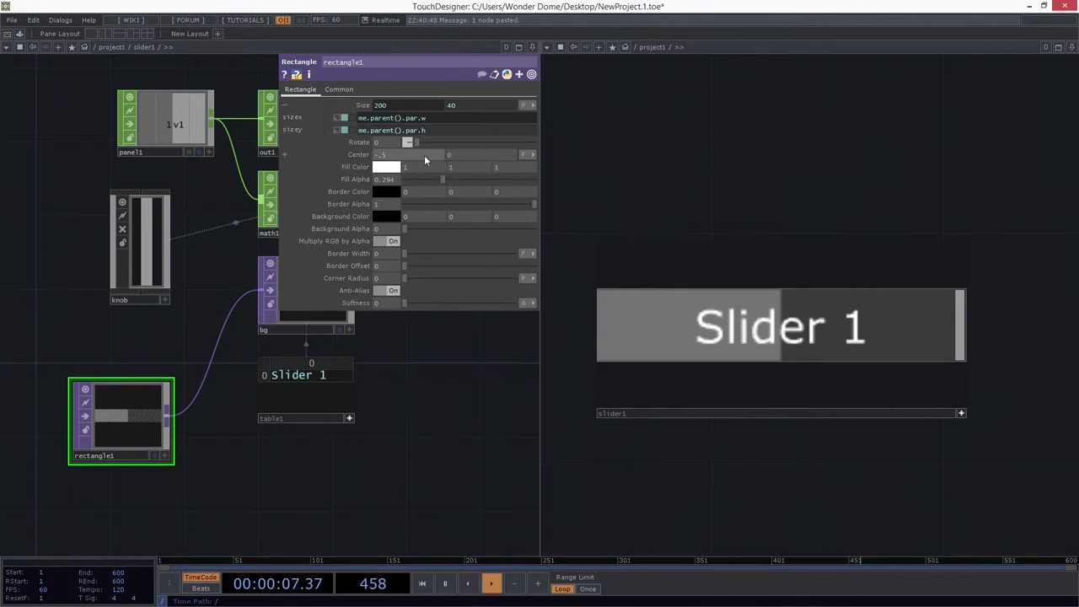
key("BackSpace")
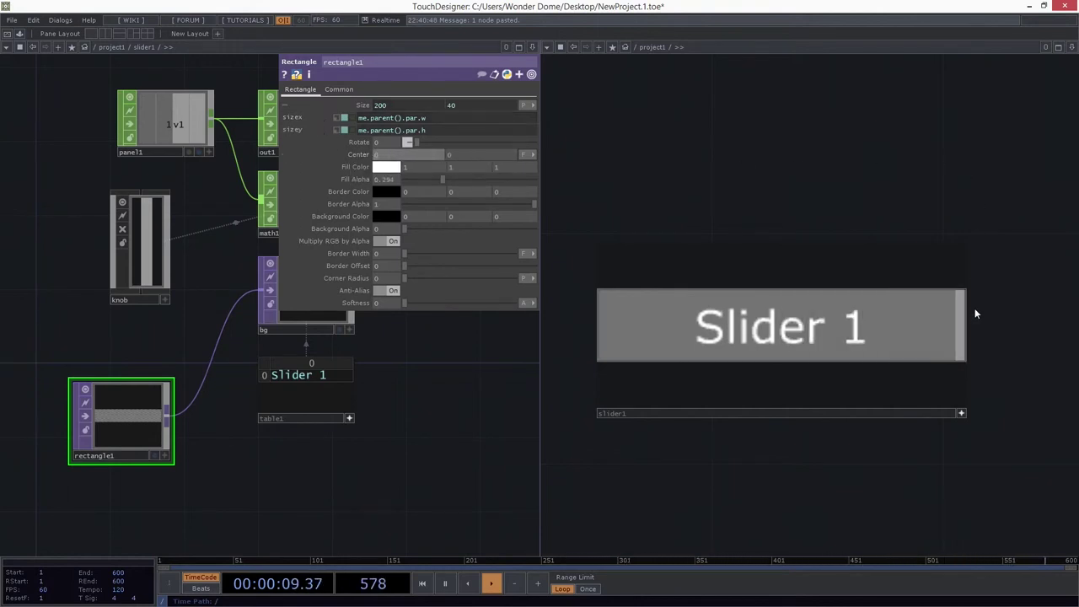
left_click_drag(969, 322, 997, 337)
Check rectangle1's center units with Fraction selected, try shifting its horizontal center negative, and reset it to 0
middle_click_drag(421, 166, 298, 156)
left_click(522, 156)
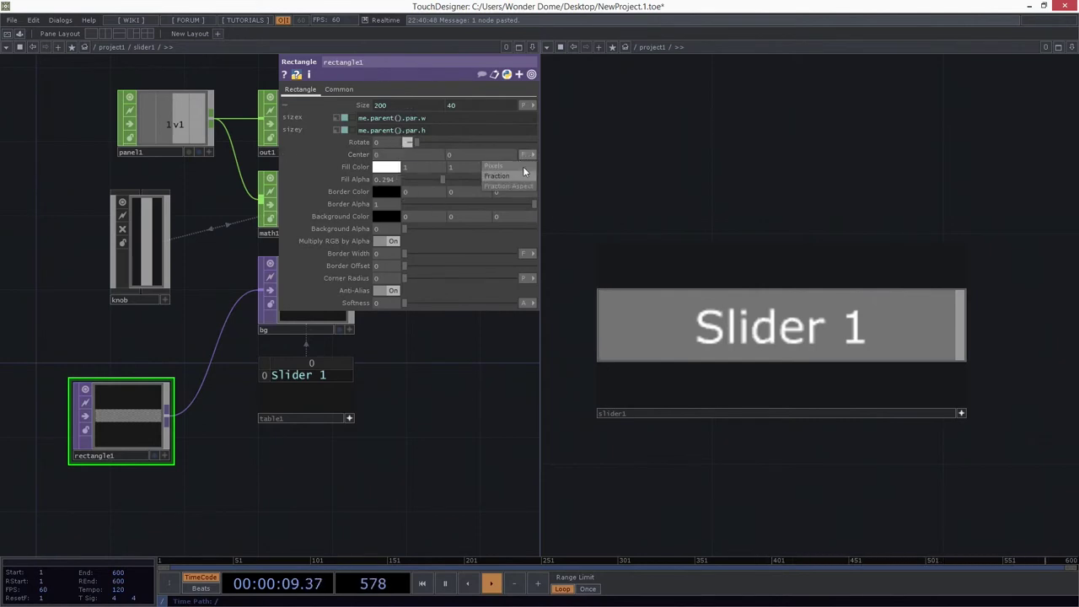
left_click(495, 174)
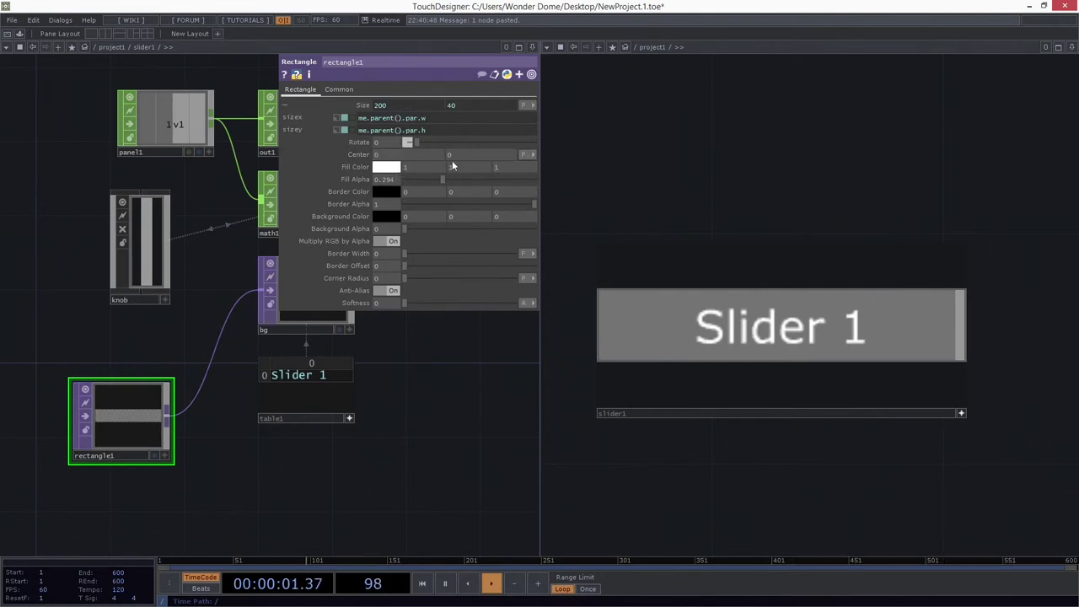
mouse_move(427, 155)
middle_mouse_down()
mouse_move(429, 175)
mouse_move(428, 138)
mouse_move(413, 140)
middle_mouse_up()
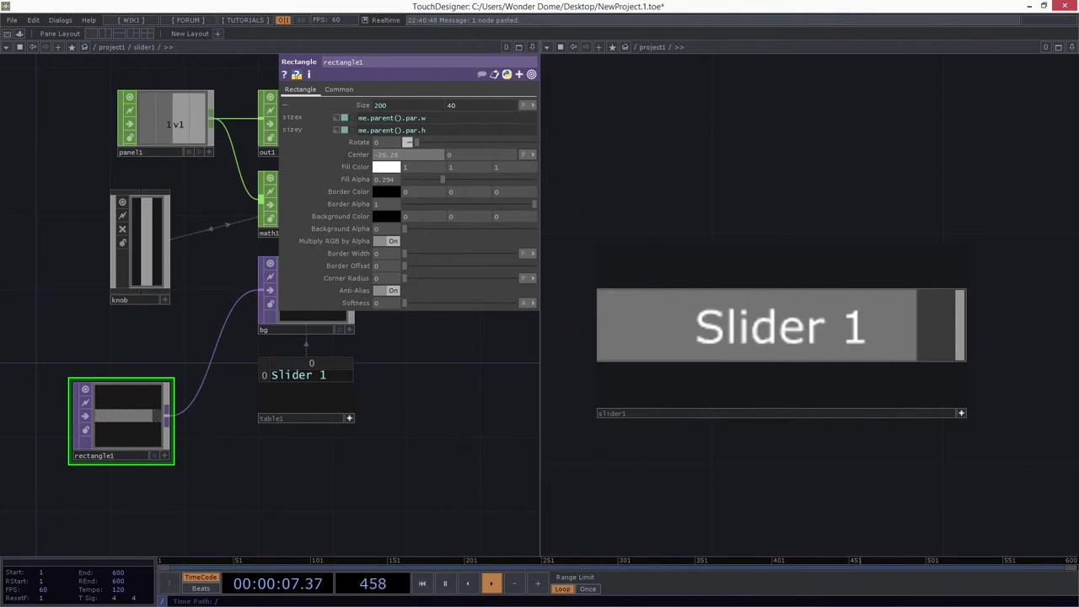
middle_click(410, 158)
left_click_drag(405, 159, 351, 162)
type("0")
key("Return")
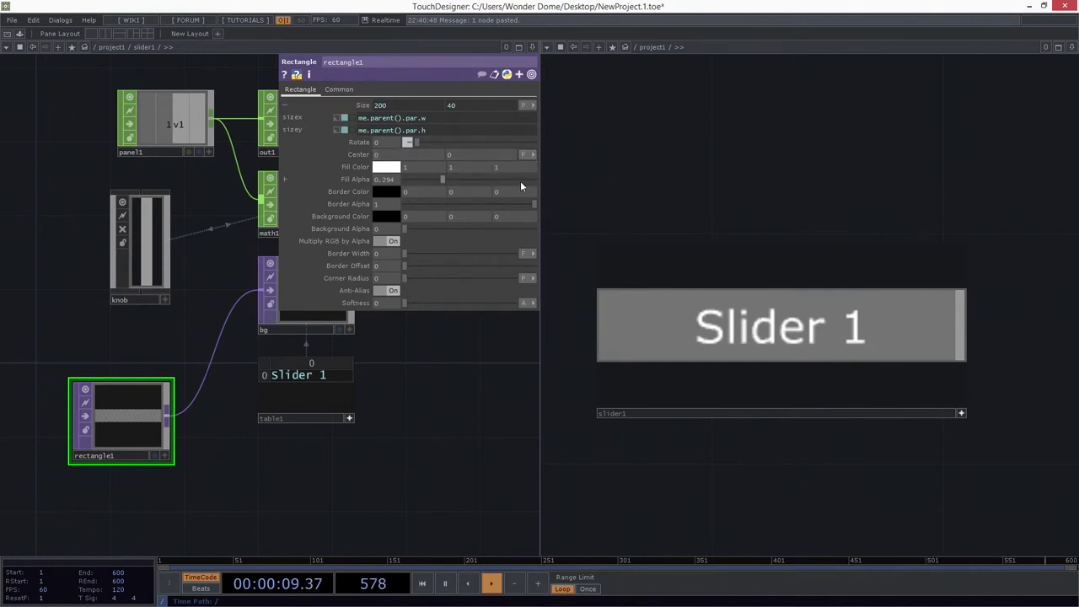
Try shifting rectangle1's horizontal center down to -1 and return it to 0
middle_click_drag(407, 156, 407, 158)
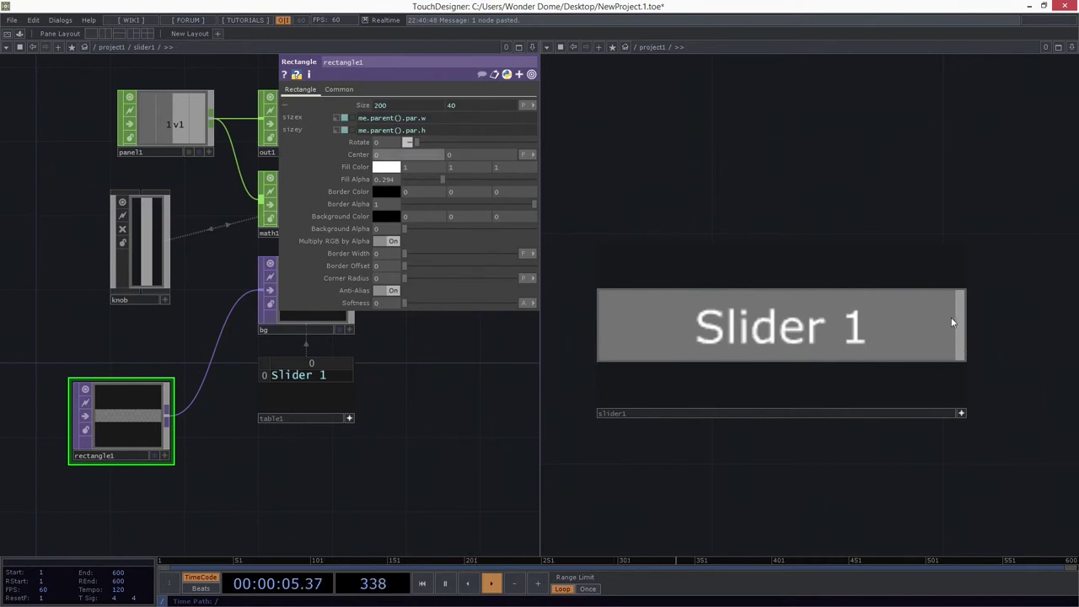
middle_click_drag(409, 154, 415, 147)
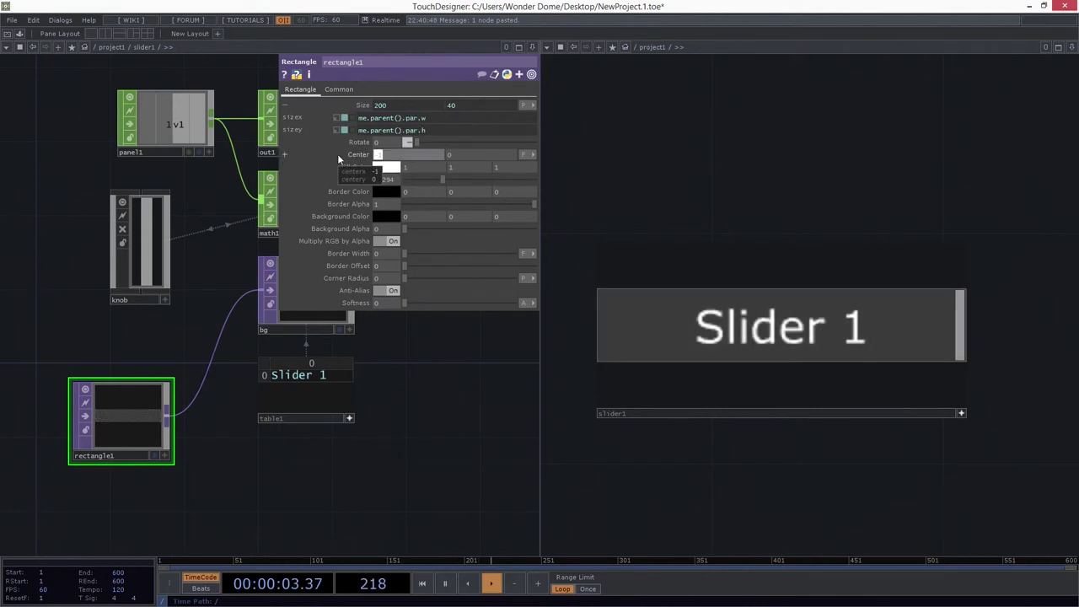
type("0")
key("Return")
Add a second Math CHOP fed by panel1 and place it above out1
left_click_drag(430, 372, 339, 395)
middle_click_drag(340, 395, 297, 345)
middle_click_drag(224, 233, 270, 212)
left_click_drag(202, 99, 162, 76)
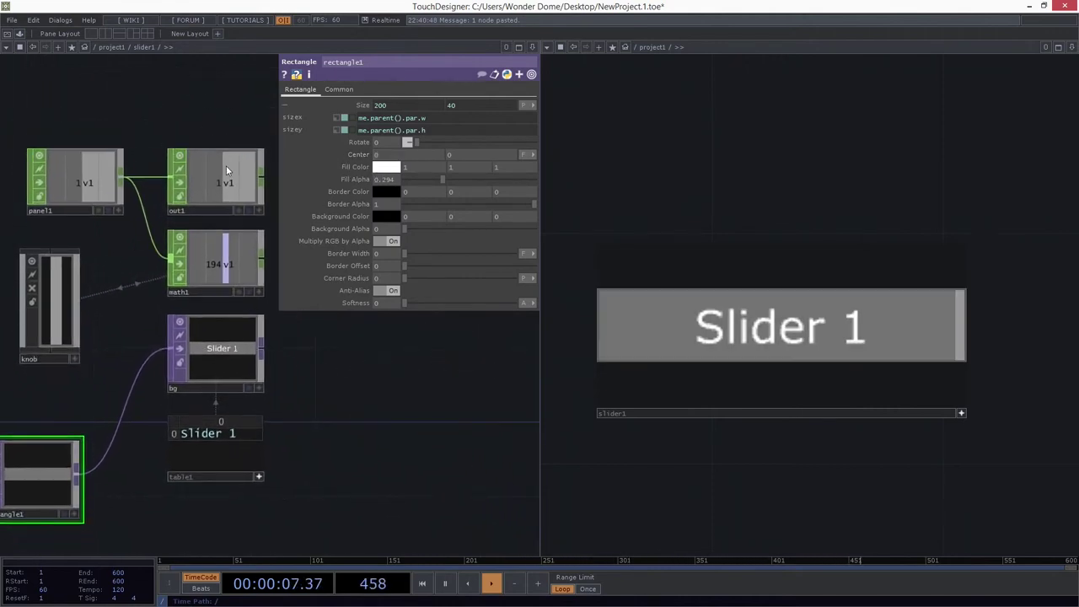
left_click_drag(137, 115, 150, 84)
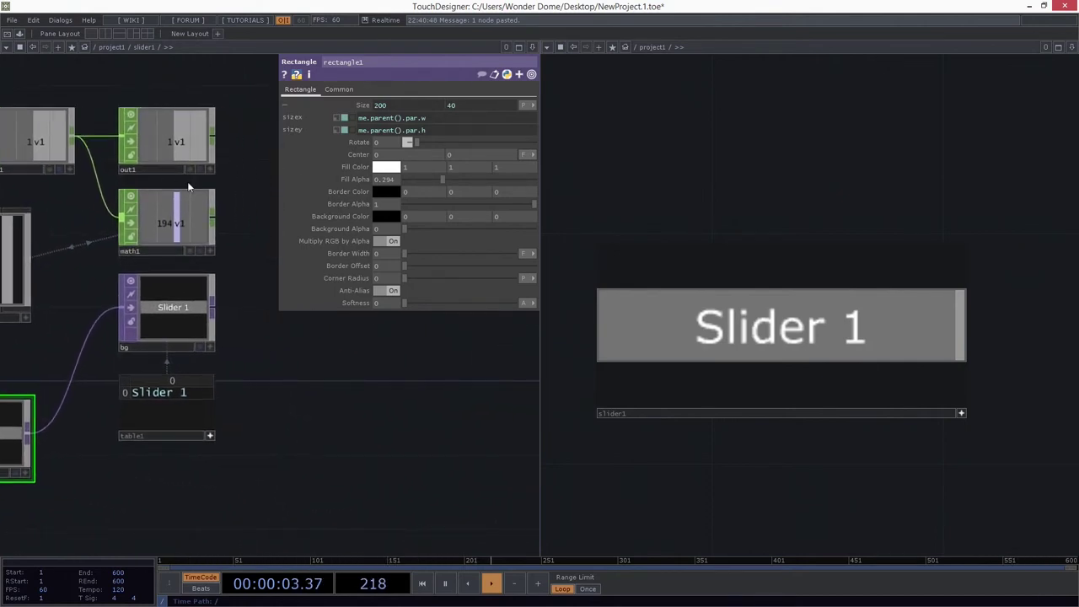
left_click_drag(85, 126, 153, 215)
right_click(142, 225)
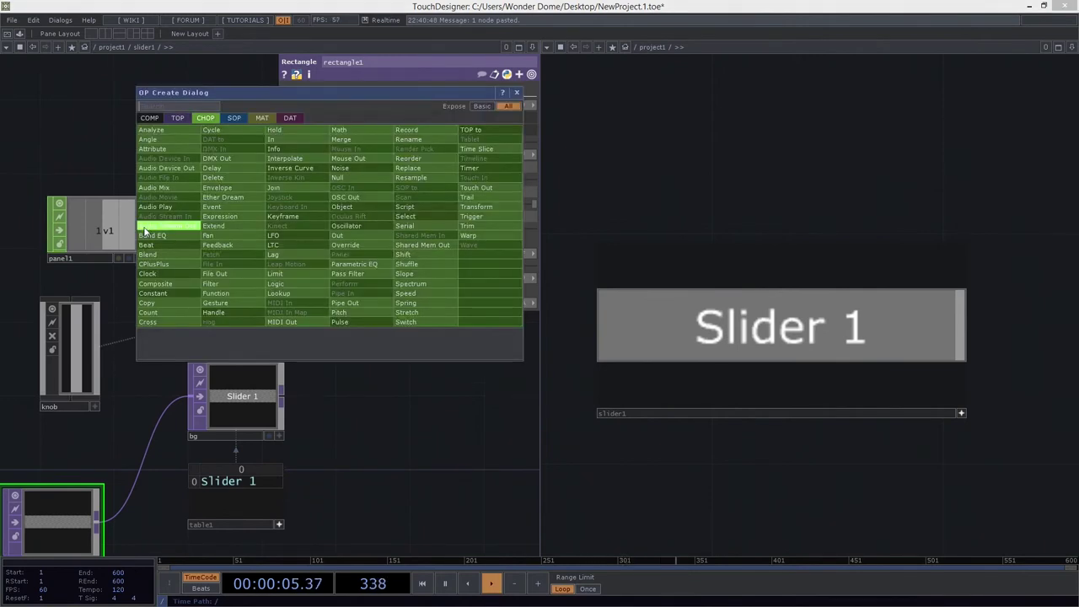
type("mat")
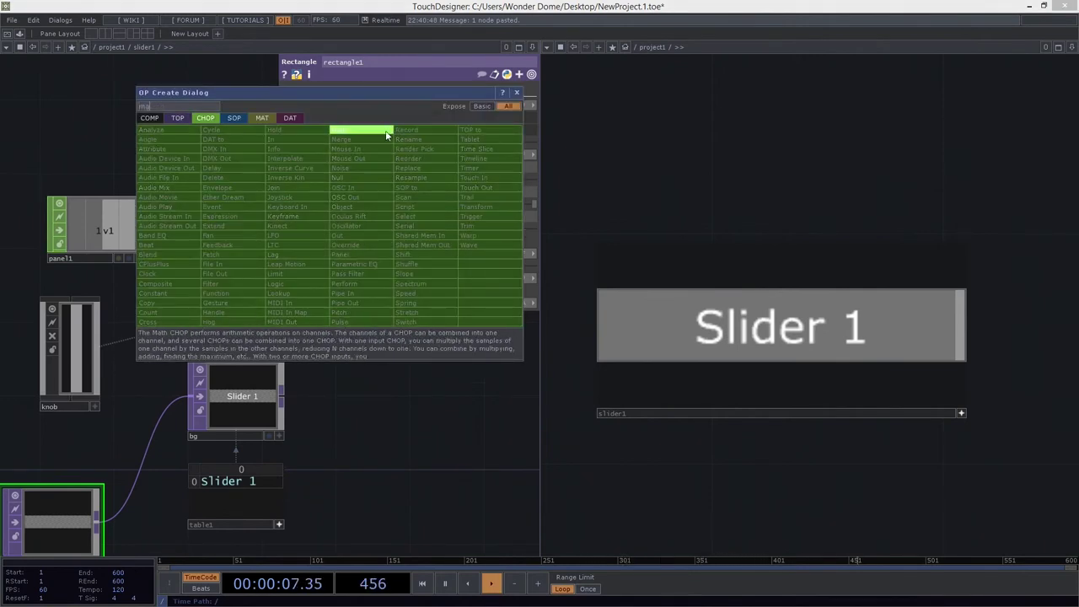
left_click(387, 132)
left_click(239, 154)
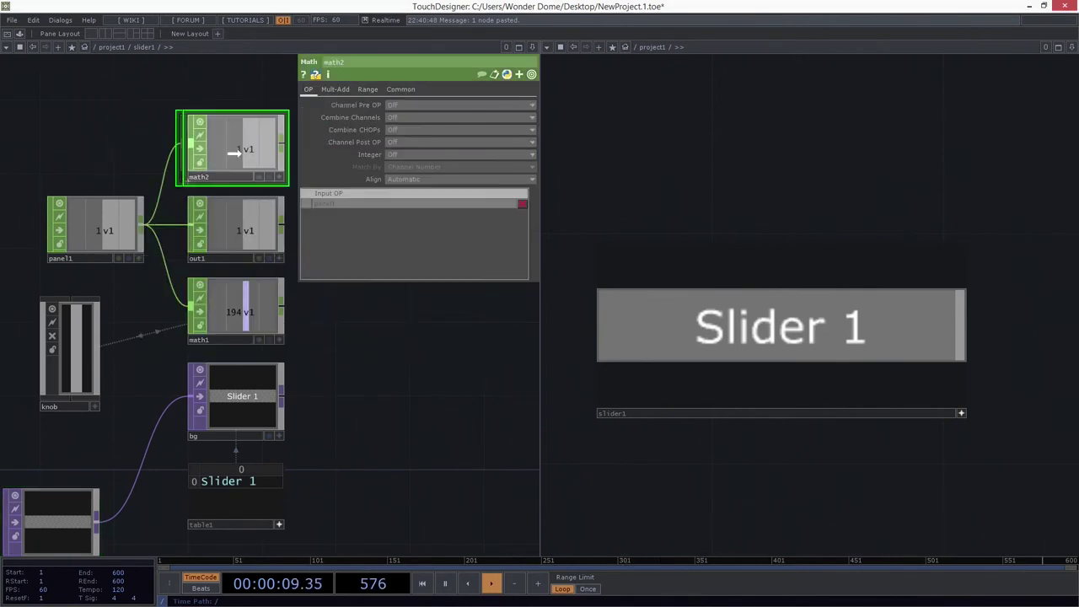
Set math2's To Range to run from 1 to 0
left_click(366, 91)
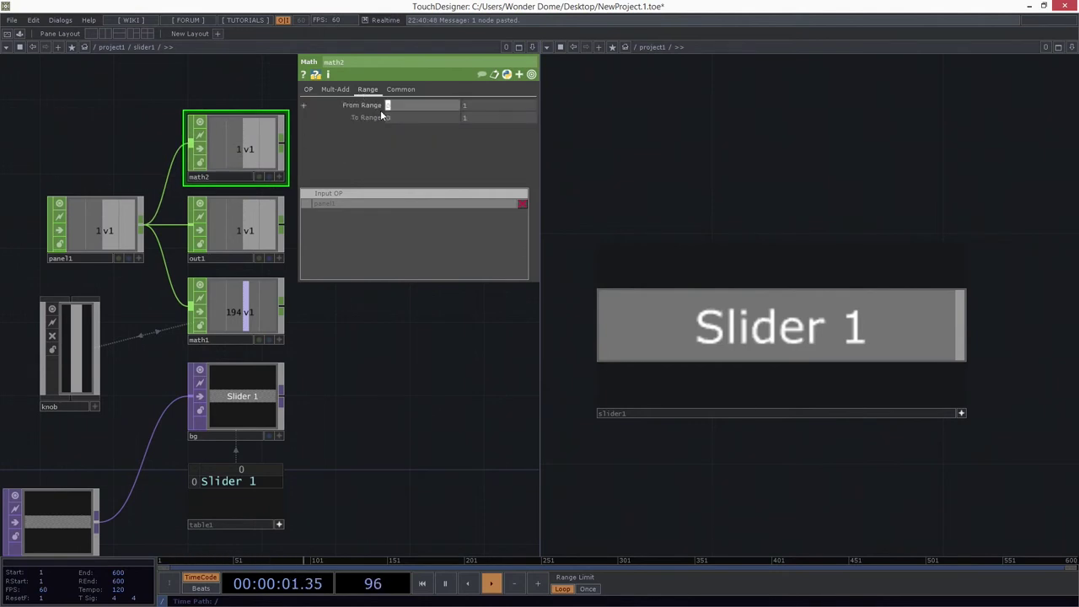
left_click(394, 120)
type("1")
key("Tab")
type("0")
key("Return")
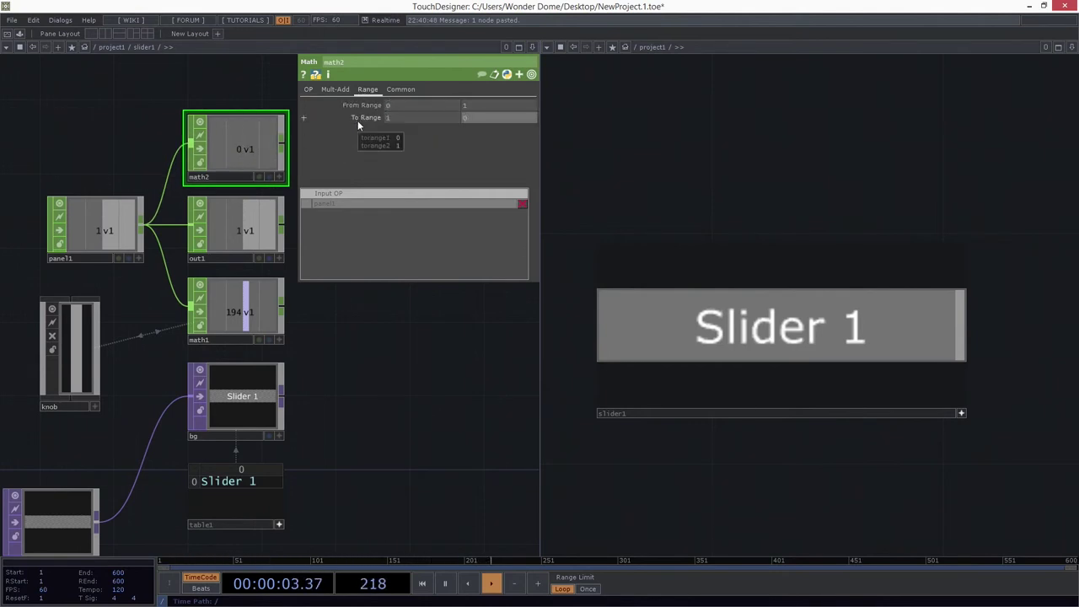
Export math2's v1 channel to rectangle1's horizontal center and test slider1's knob
left_click_drag(316, 348, 278, 241)
left_click_drag(315, 408, 368, 464)
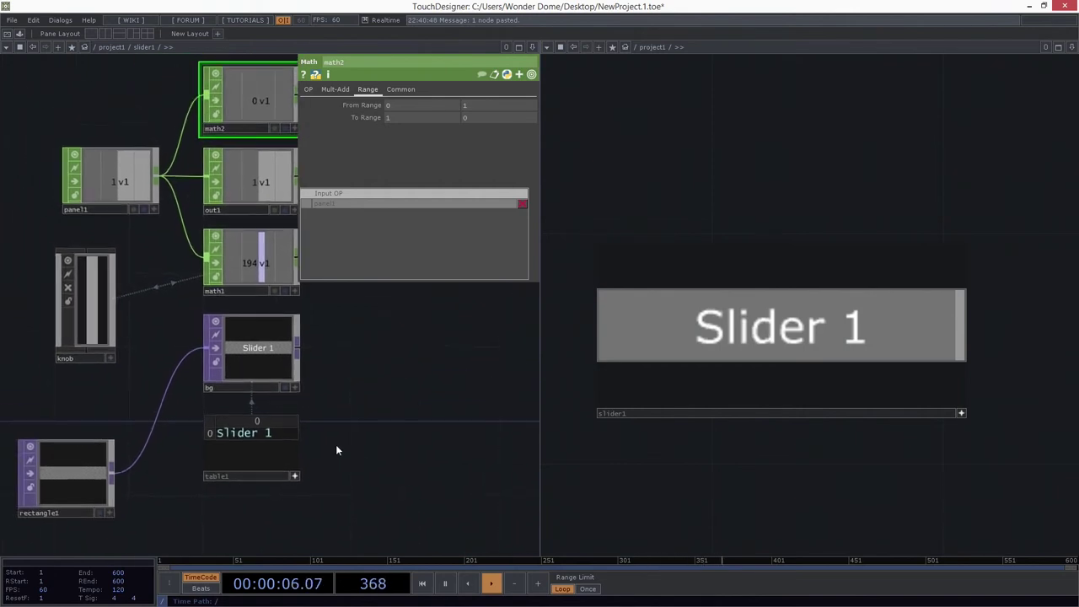
left_click(295, 130)
left_click_drag(259, 102, 408, 155)
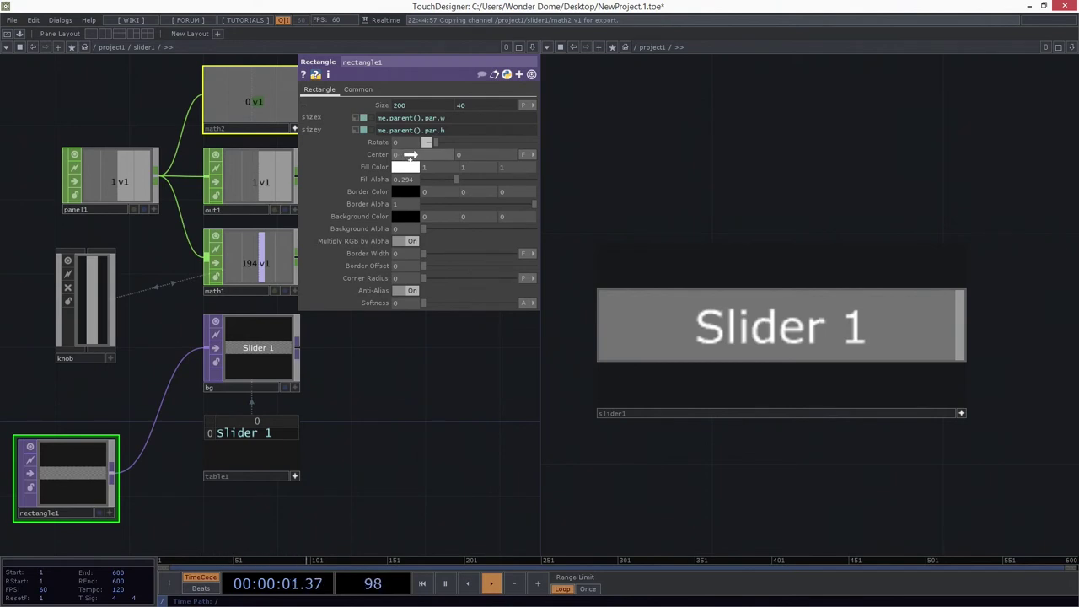
left_click(466, 156)
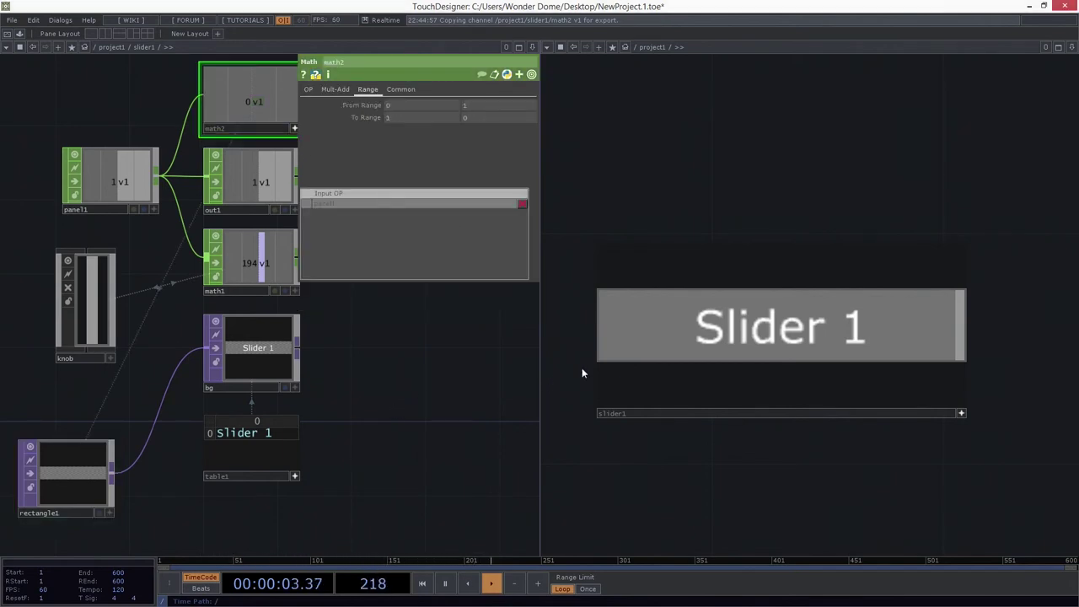
left_click_drag(958, 337, 1053, 360)
left_click_drag(956, 328, 1042, 344)
Set the start of math2's To Range to -1 and test slider1's knob
left_click(386, 117)
type("-1")
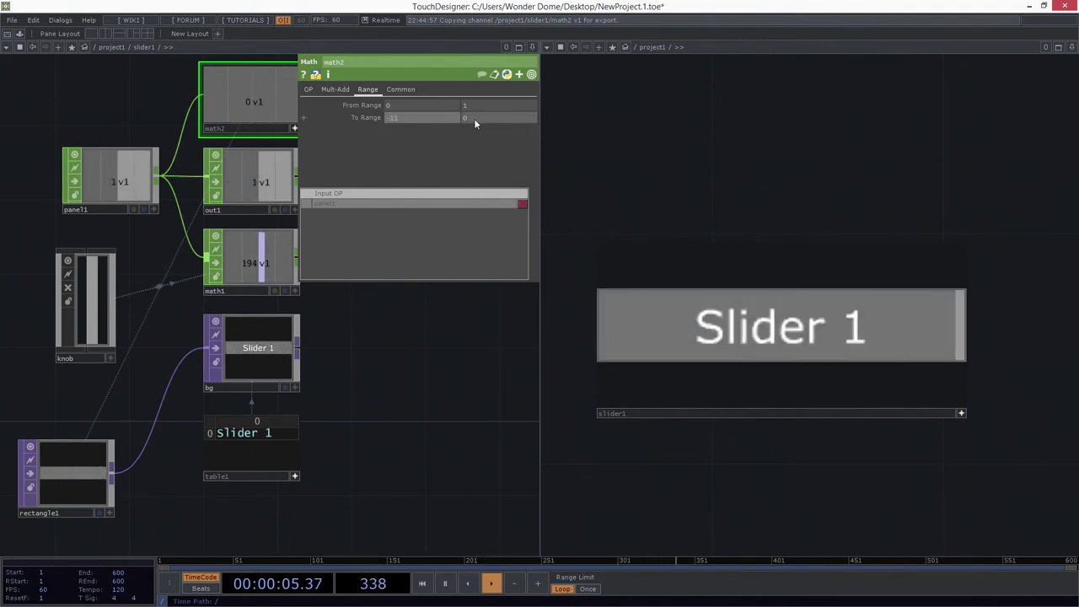
left_click_drag(454, 119, 308, 113)
key("Return")
left_click_drag(952, 333, 999, 366)
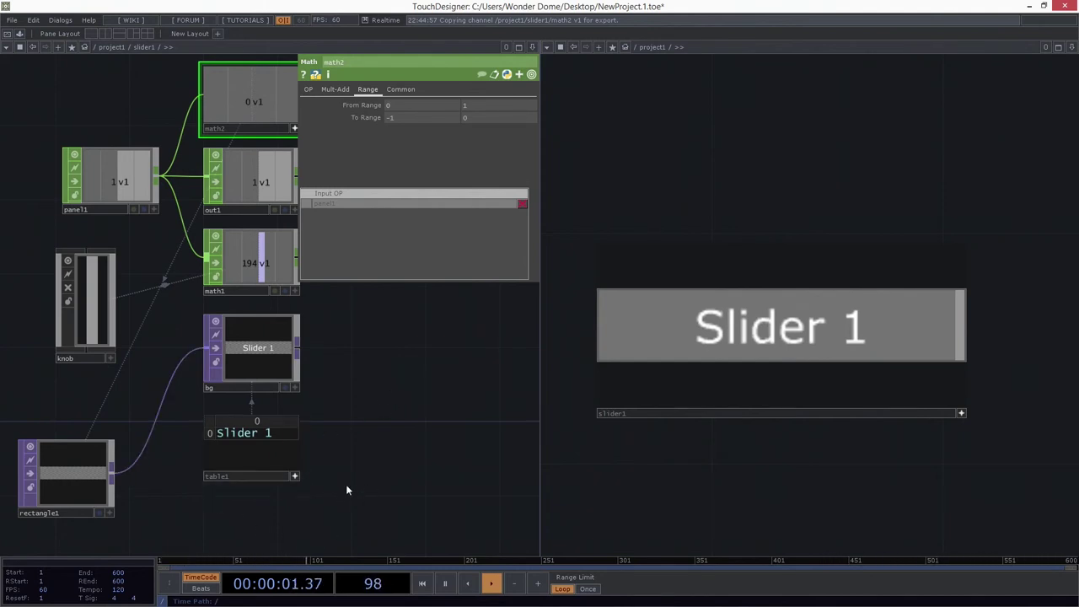
Rearrange the nodes so rectangle1 sits above bg and table1, and disconnect rectangle1 from bg
left_click_drag(349, 489, 318, 450)
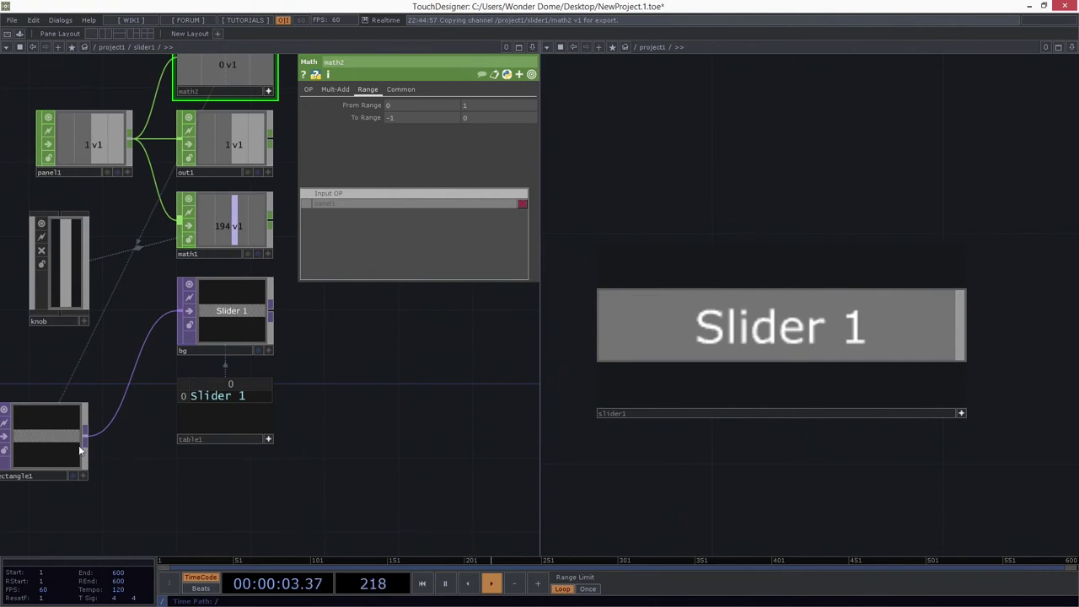
right_click_drag(348, 332, 244, 409)
left_click_drag(187, 344, 184, 460)
left_click_drag(39, 443, 228, 331)
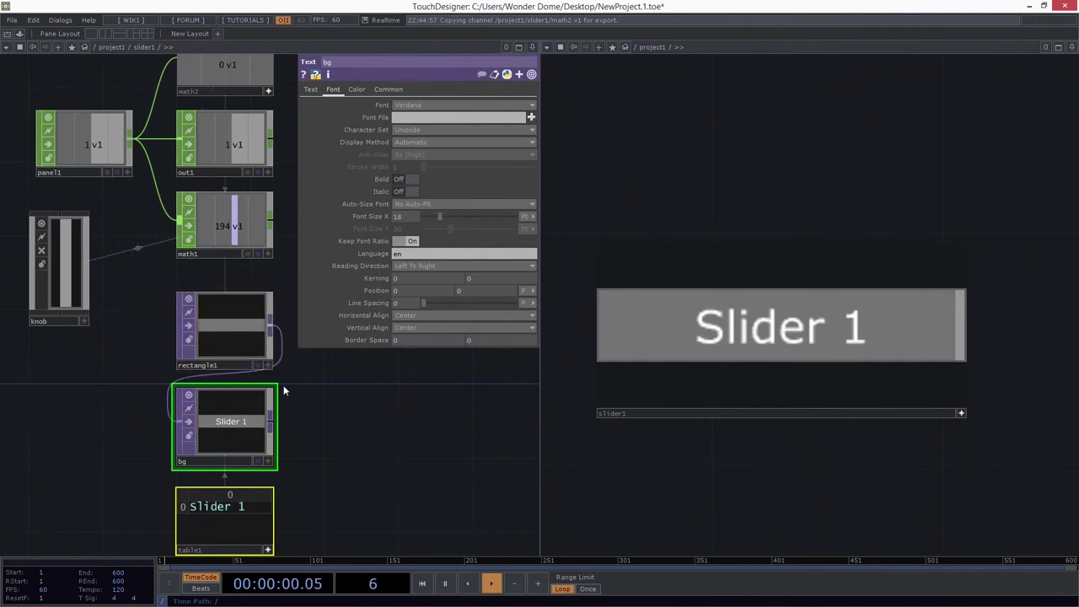
right_click(191, 377)
left_click(228, 411)
left_click_drag(299, 414, 237, 408)
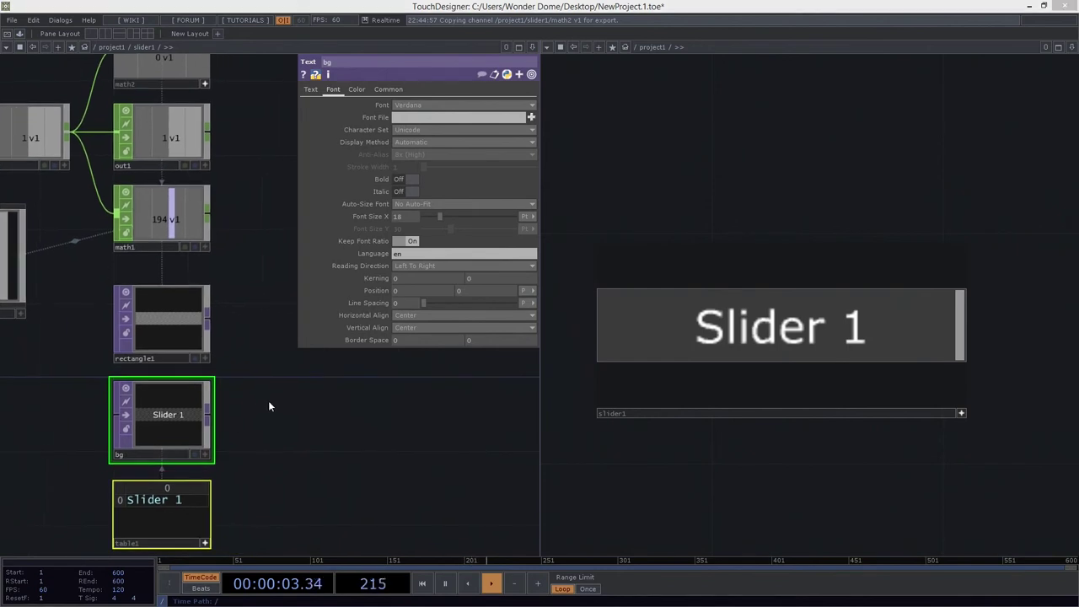
Add a Composite TOP beside rectangle1 and bg and connect both as its inputs
key("Tab")
type("com")
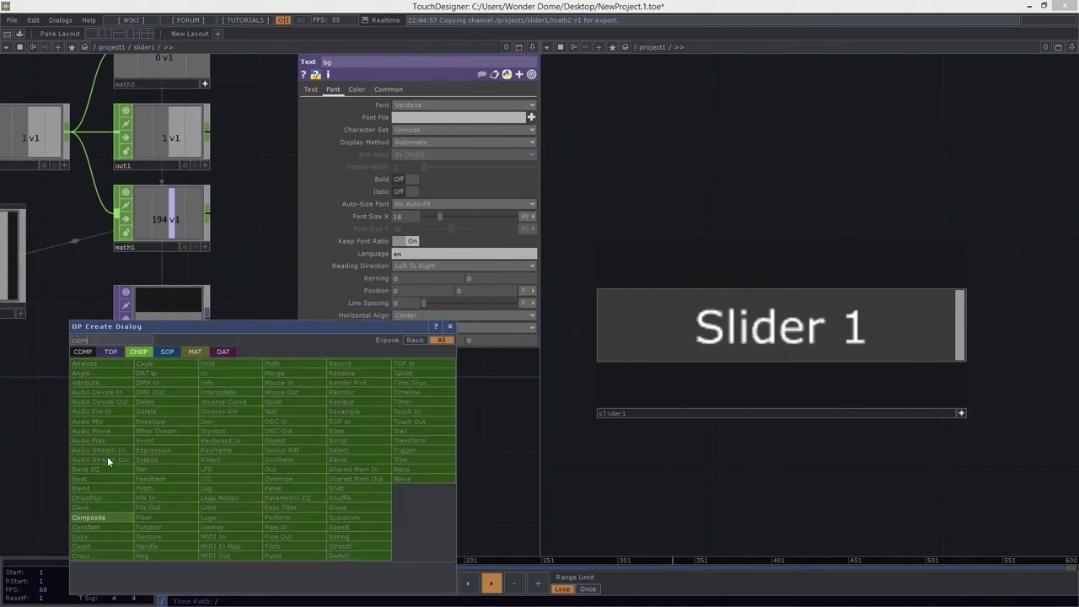
left_click(111, 352)
left_click(119, 483)
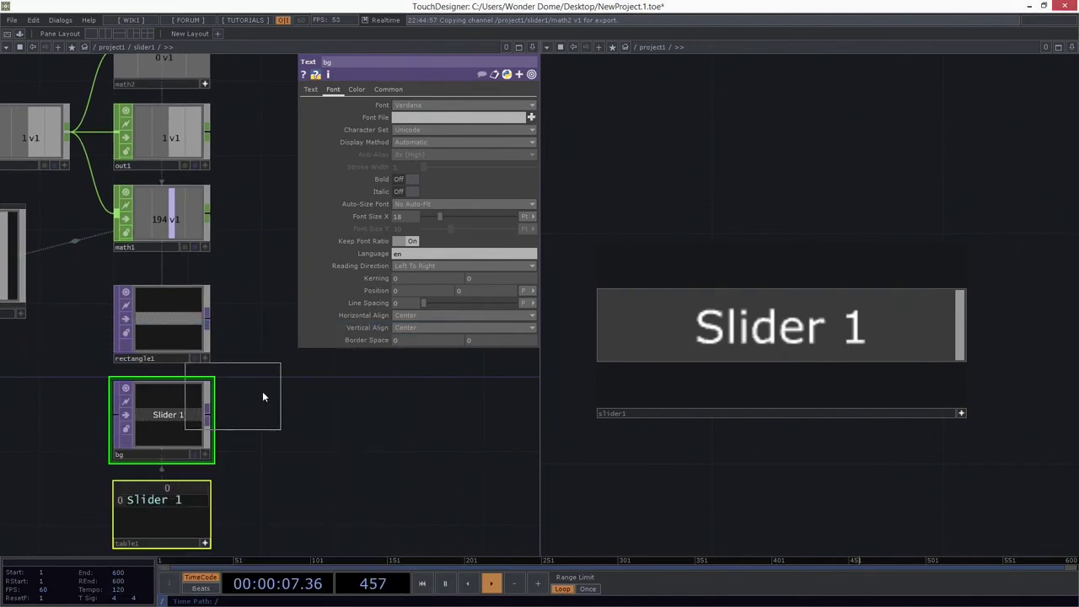
left_click(323, 359)
left_click_drag(255, 288, 171, 443)
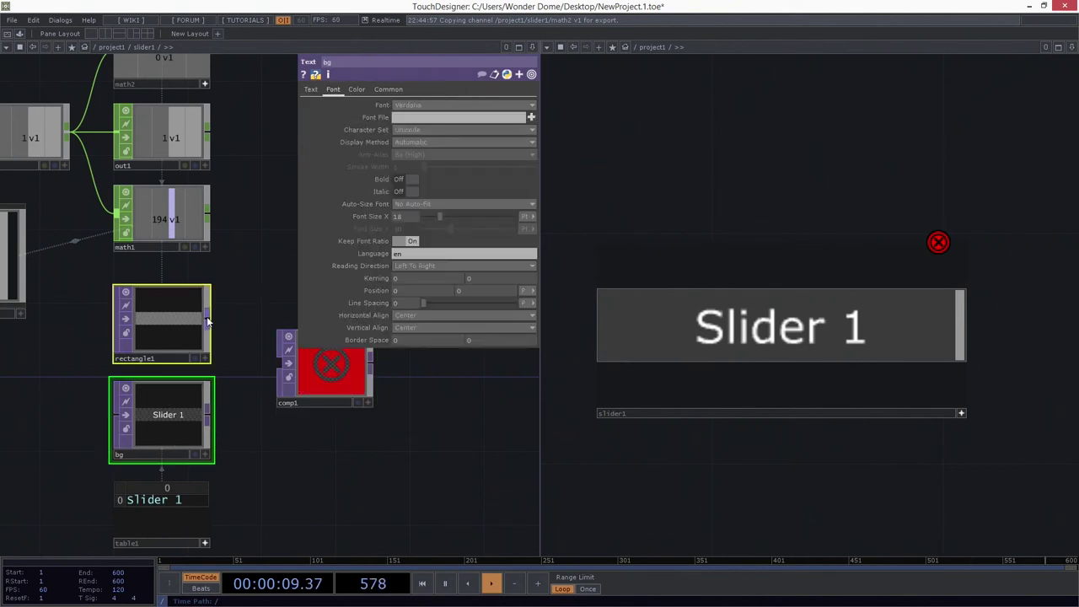
Rename the bg Text TOP as text, declining all updates to parameters that reference it
left_click(167, 453)
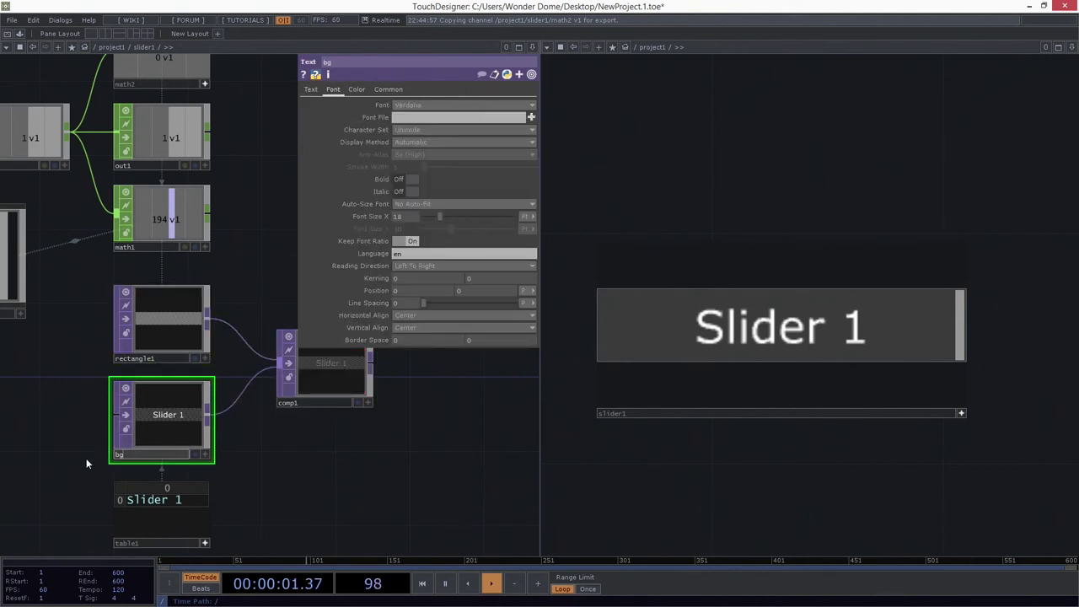
left_click(120, 455)
key("Return")
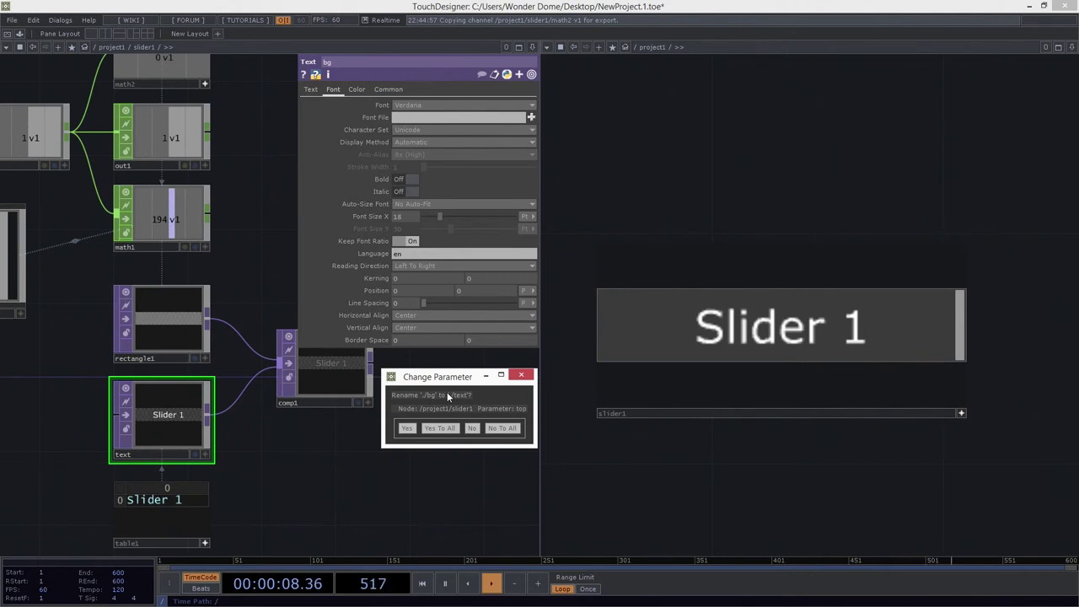
left_click(509, 430)
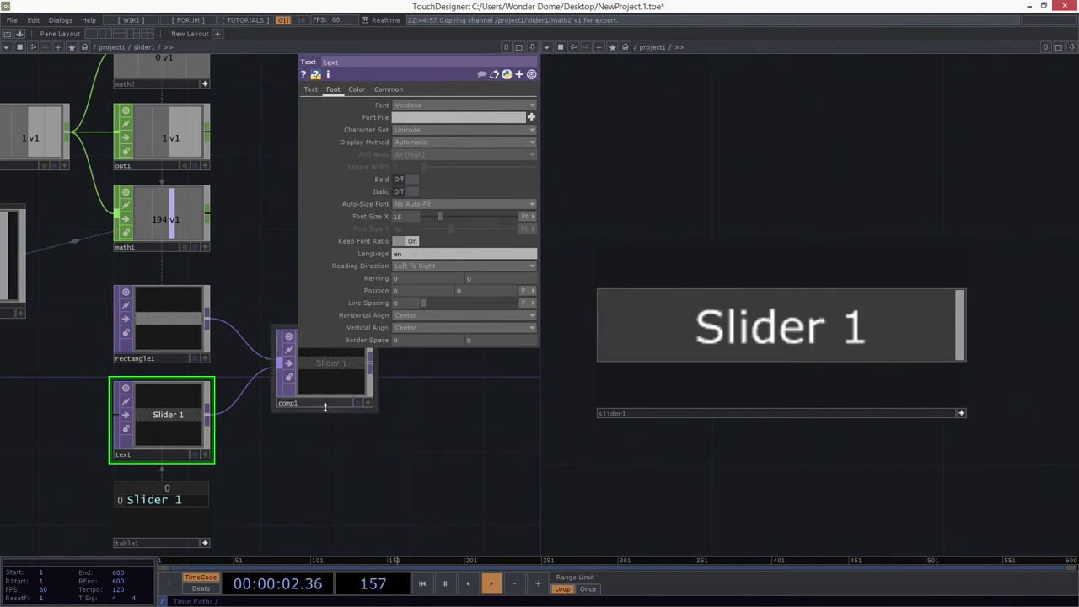
Rename the comp1 composite as bg and test slider1's knob at about 0.96
type("bg")
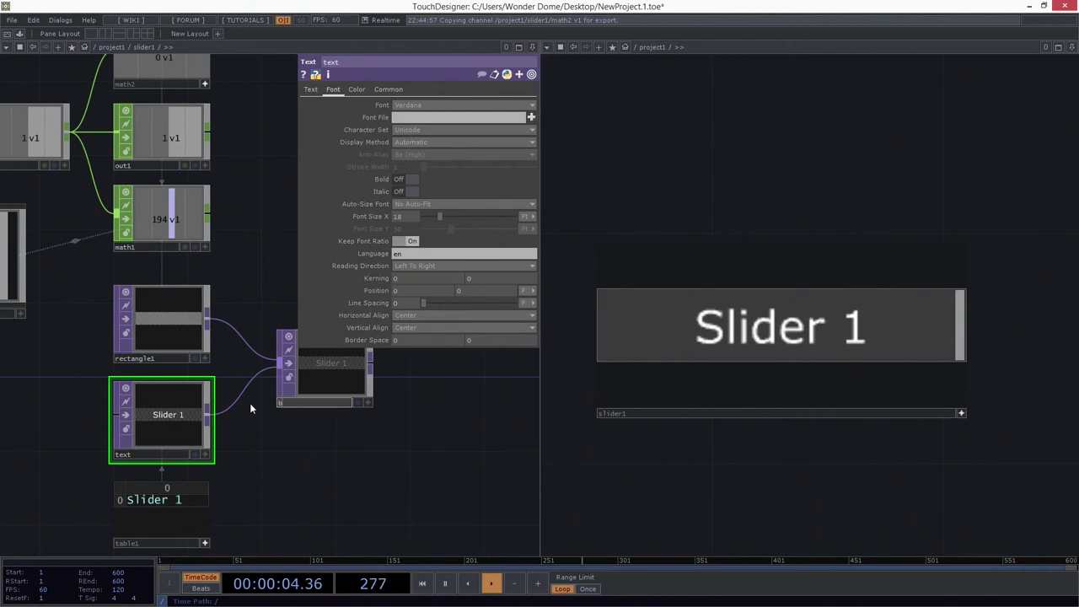
key("Return")
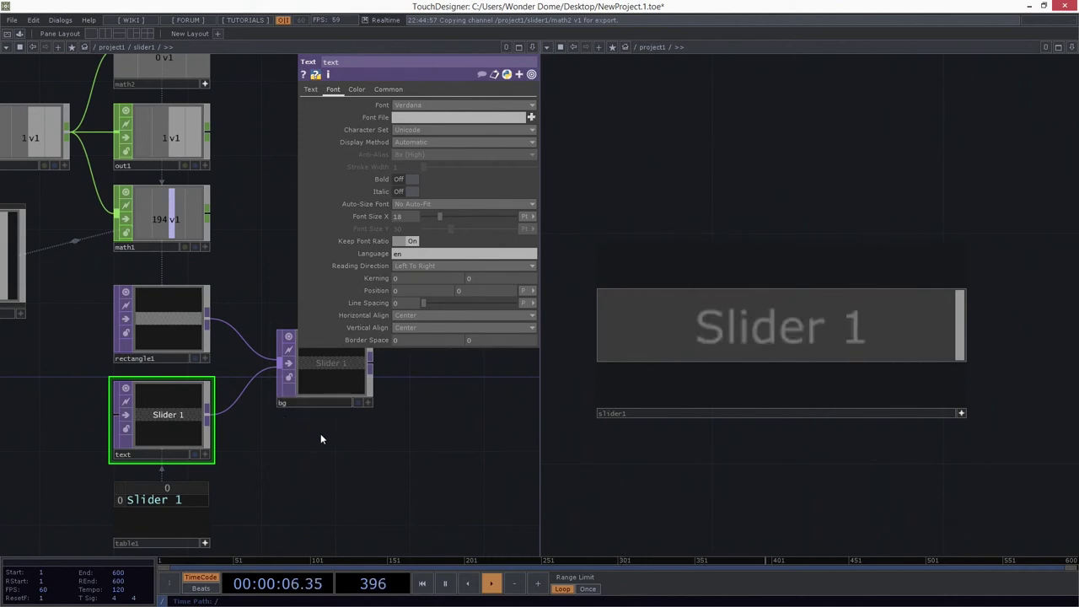
left_click_drag(320, 435, 334, 451)
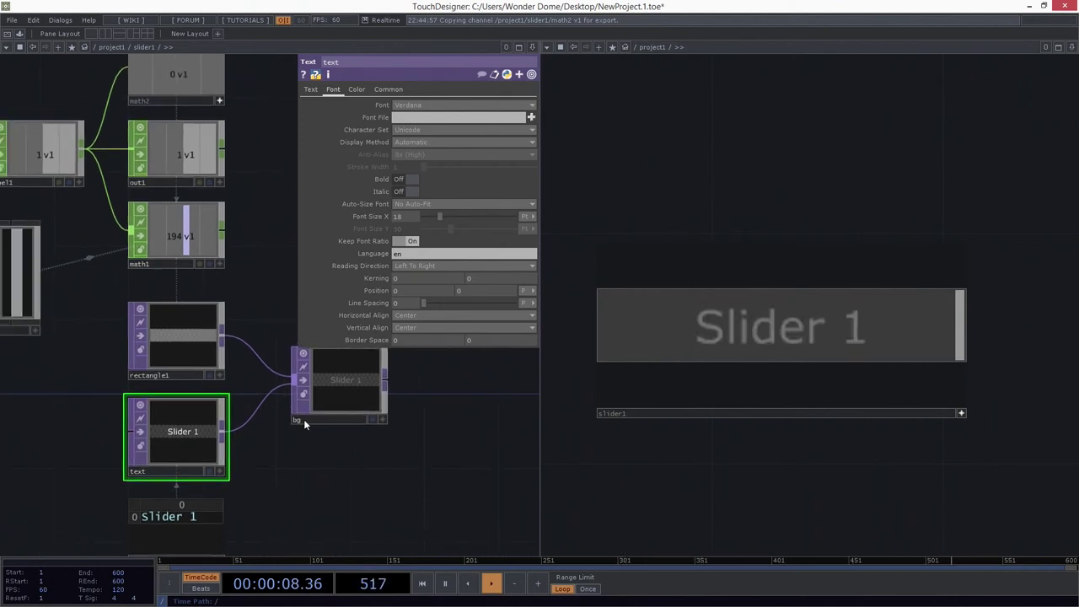
mouse_move(960, 338)
left_mouse_down()
mouse_move(734, 342)
mouse_move(896, 349)
mouse_move(584, 359)
mouse_move(886, 340)
mouse_move(911, 352)
mouse_move(585, 346)
mouse_move(950, 329)
left_mouse_up()
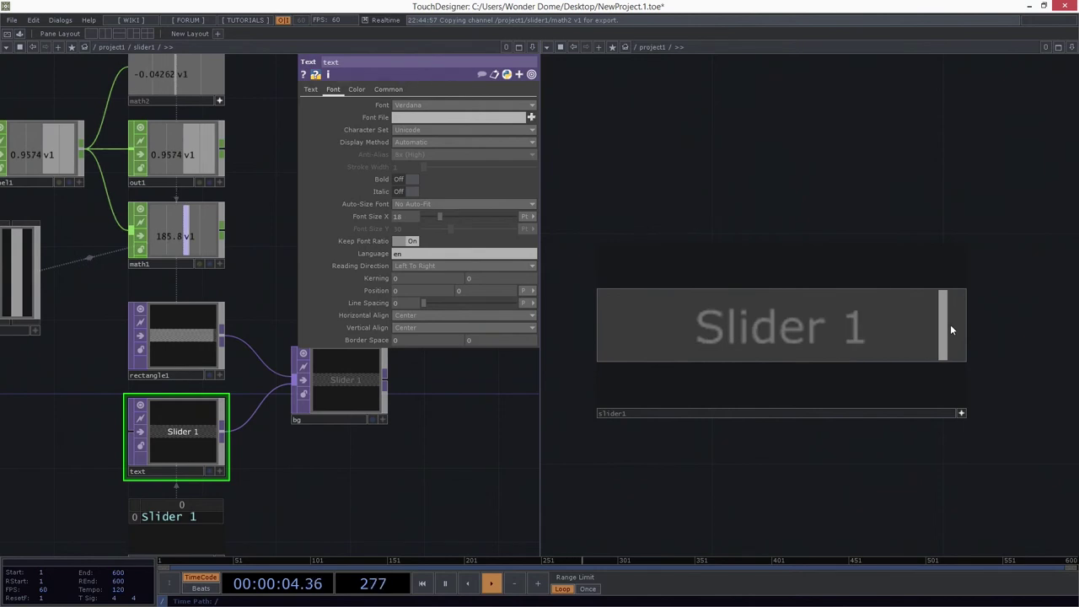
Examine the bg composite's operand and rectangle1's shape and resolution settings for the cause of the dimmed label
left_click_drag(365, 388, 337, 401)
scroll(338, 400, "up", 2)
left_click(346, 396)
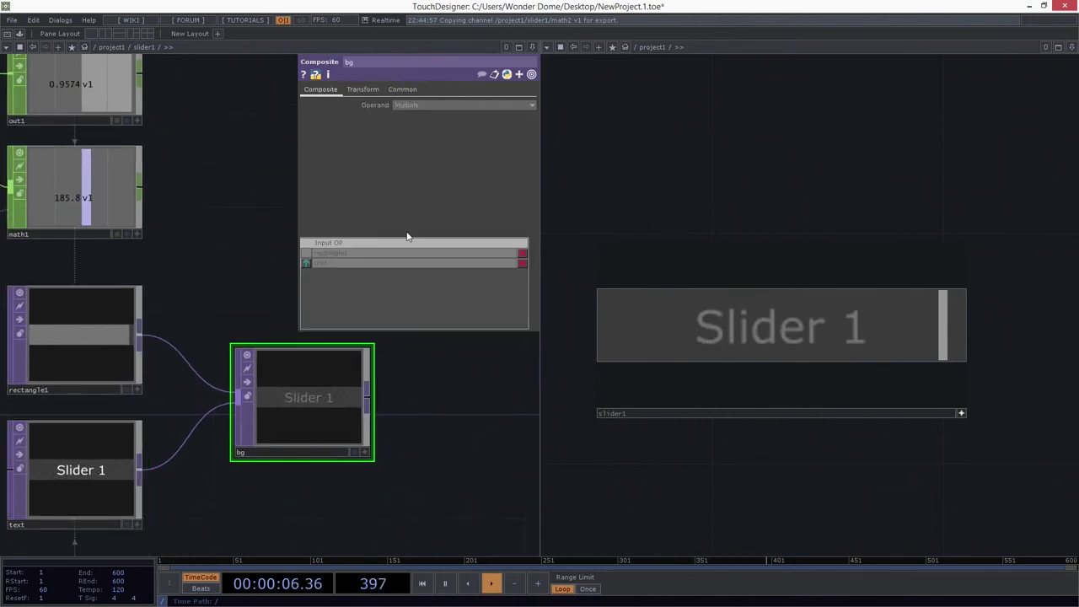
left_click_drag(193, 265, 230, 260)
right_click_drag(217, 224, 135, 304)
right_click_drag(221, 267, 159, 331)
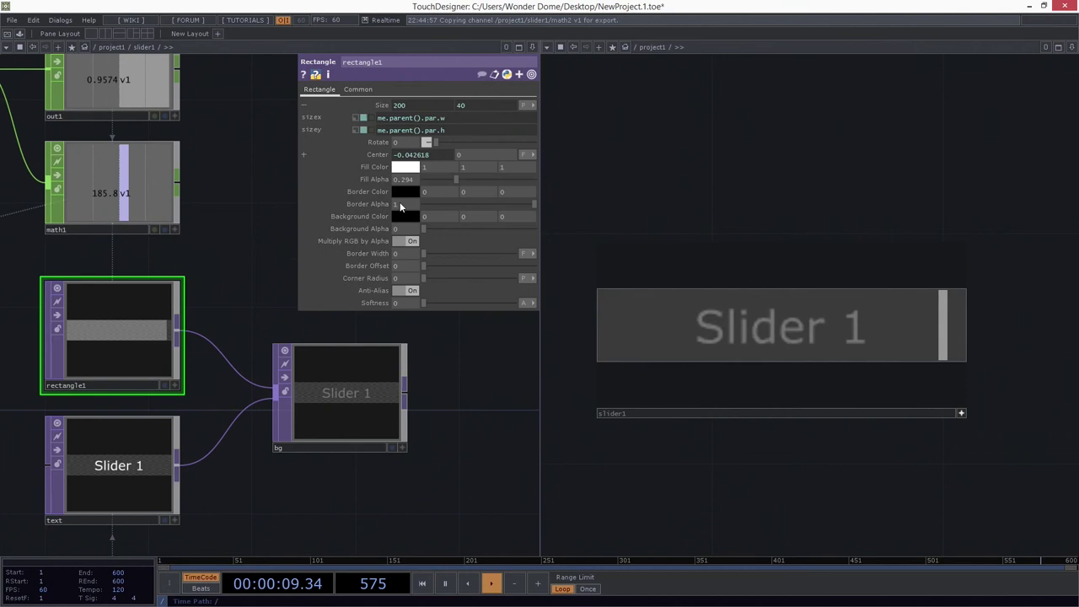
left_click(357, 89)
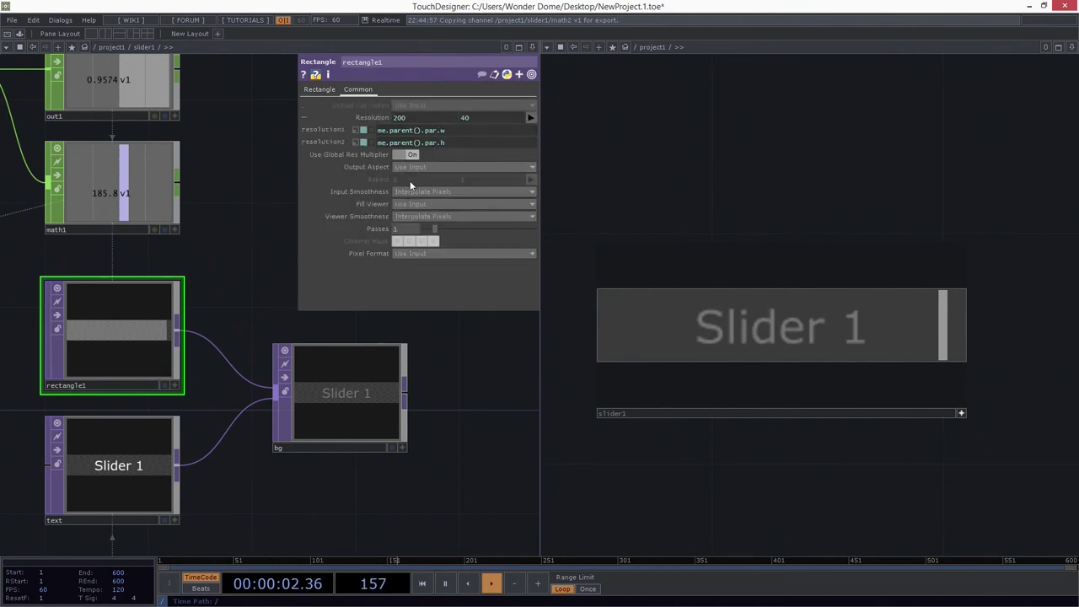
left_click(319, 89)
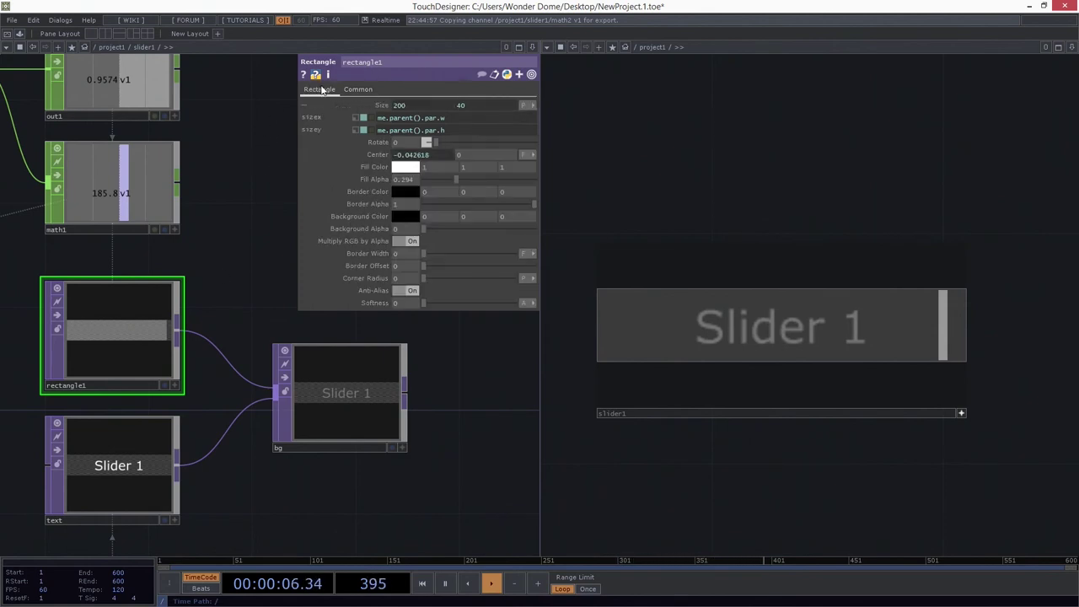
Set rectangle1's fill alpha to 1 and its fill color to red, testing slider1's knob at its maximum
left_click_drag(453, 179, 597, 188)
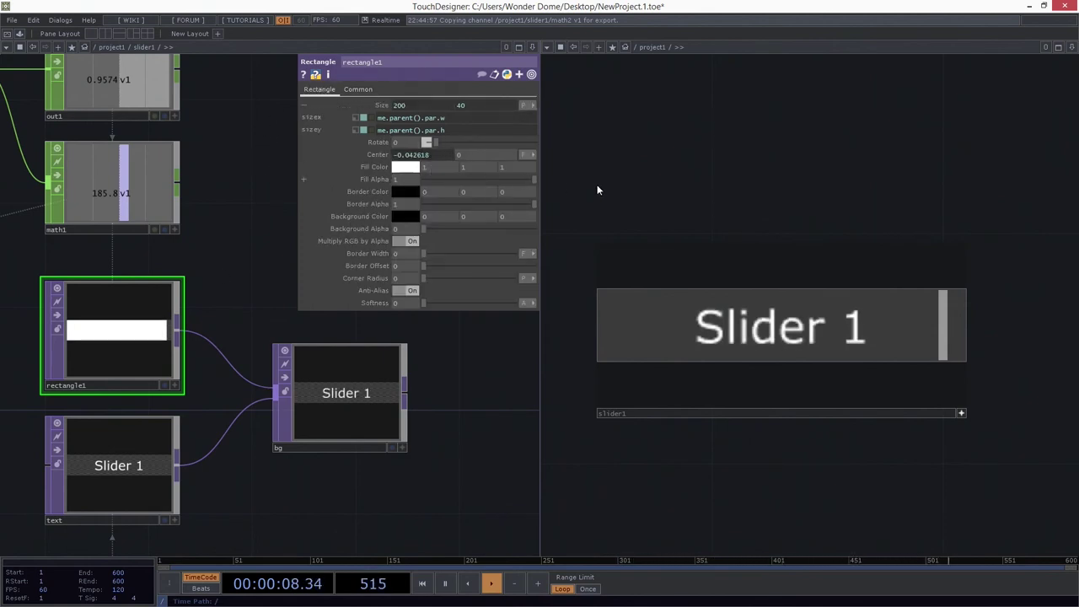
left_click_drag(946, 343, 987, 328)
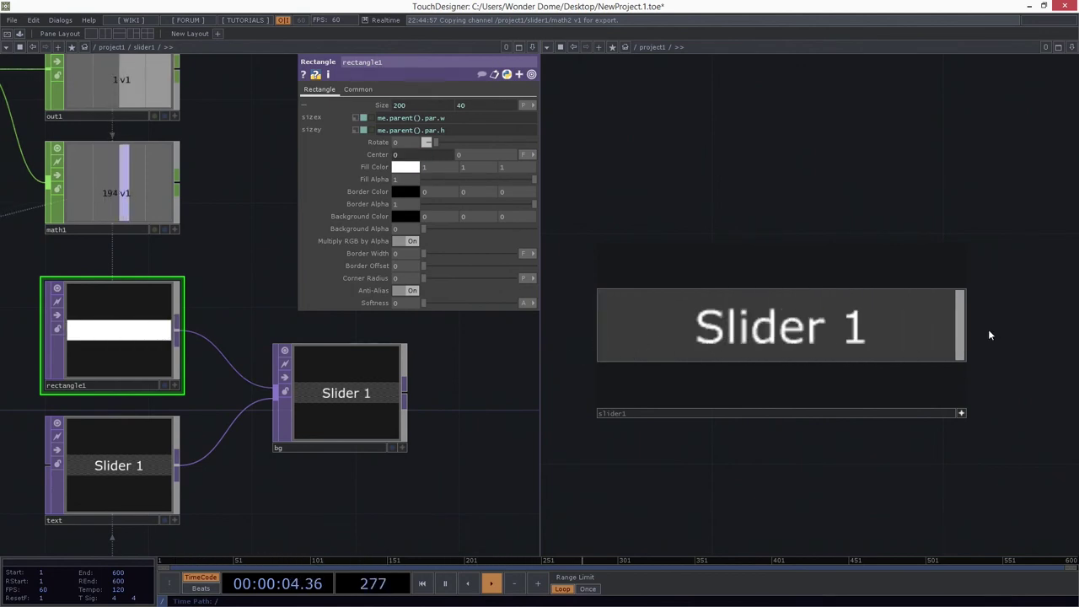
left_click(411, 167)
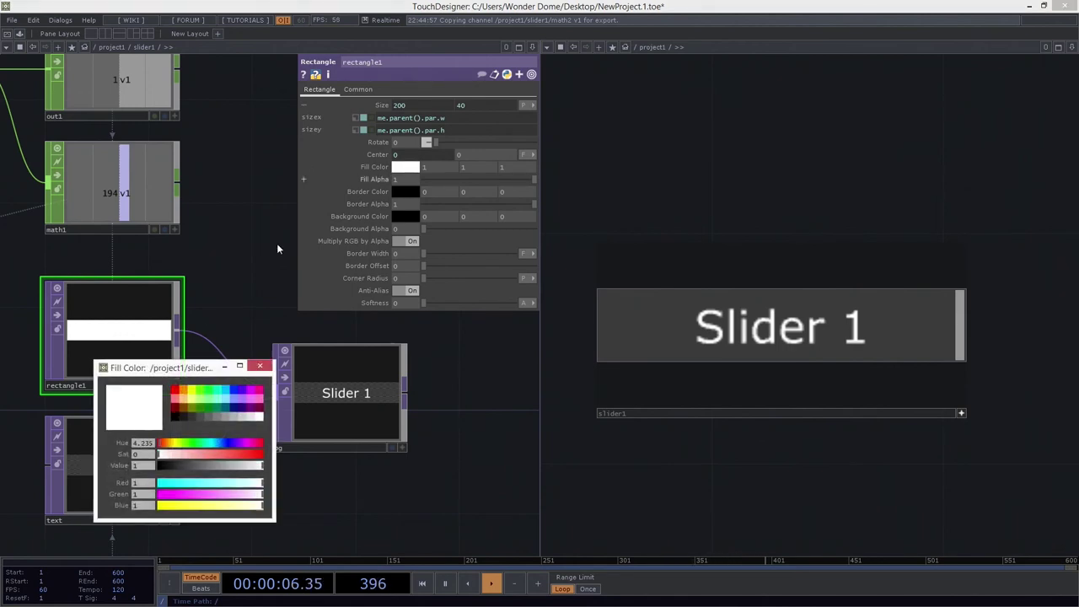
left_click(180, 389)
left_click_drag(959, 330, 999, 330)
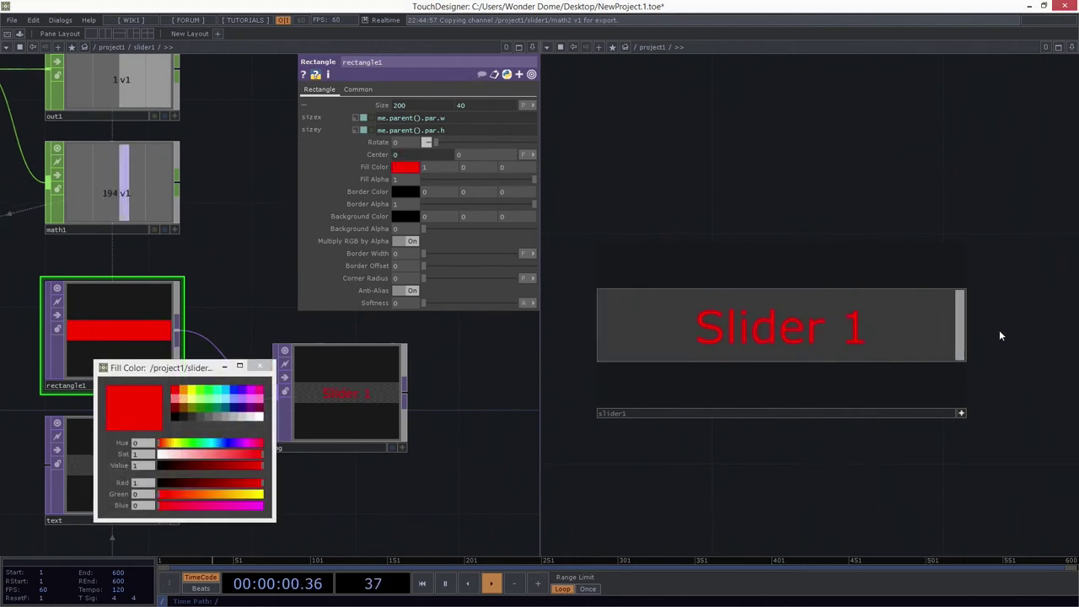
left_click_drag(183, 371, 582, 384)
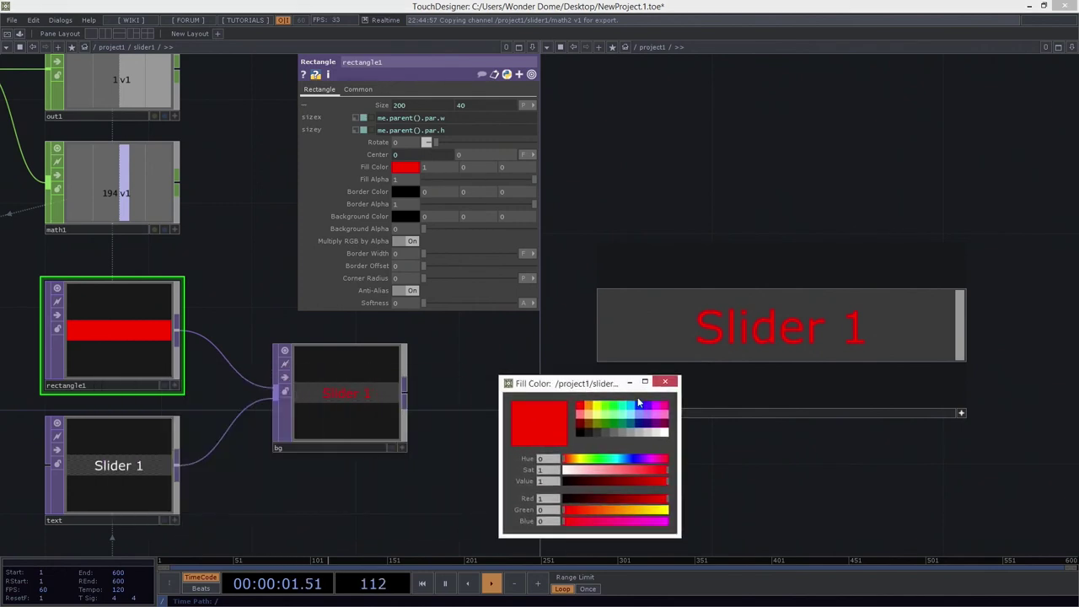
left_click(668, 378)
Try the Add operand on the bg composite and test slider1's knob at its maximum and at about 0.43
left_click(392, 434)
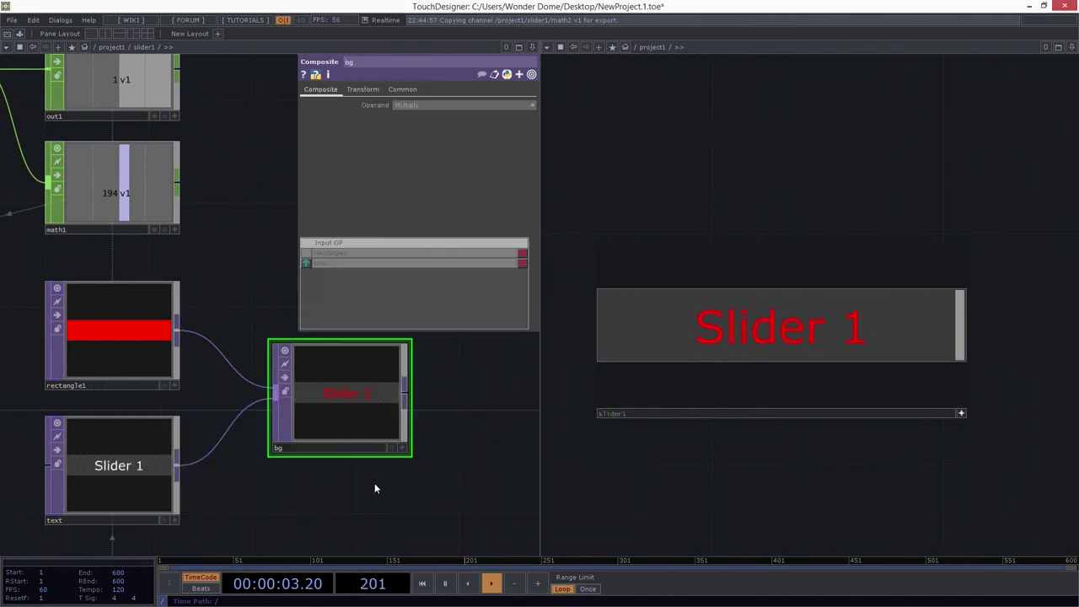
left_click(435, 103)
left_click(419, 115)
left_click_drag(951, 322, 979, 344)
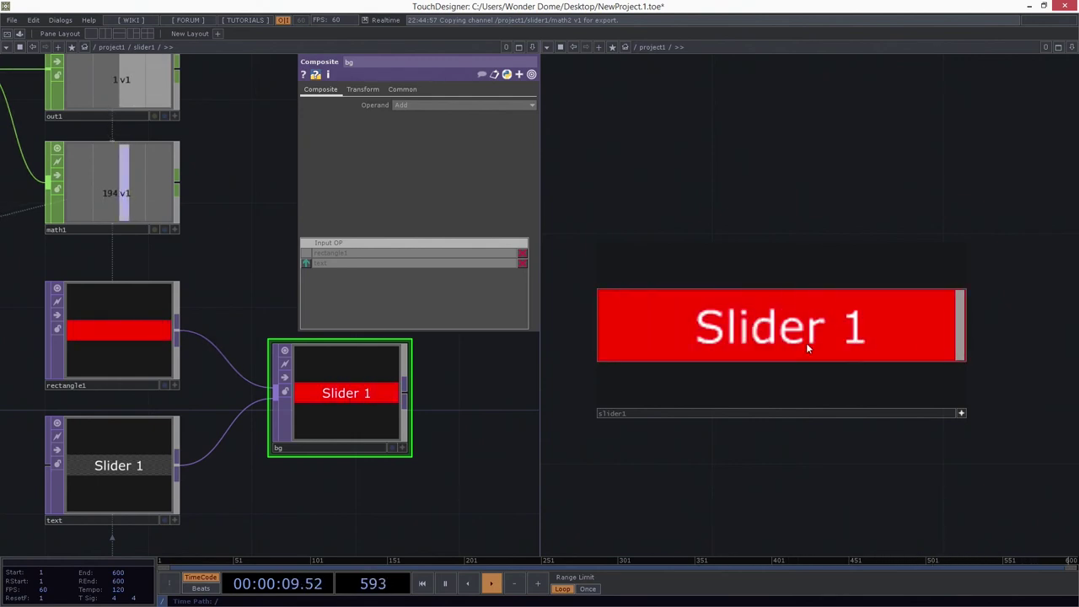
left_click_drag(495, 404, 496, 350)
scroll(496, 350, "down", 3)
left_click_drag(459, 437, 369, 449)
left_click_drag(964, 323, 770, 348)
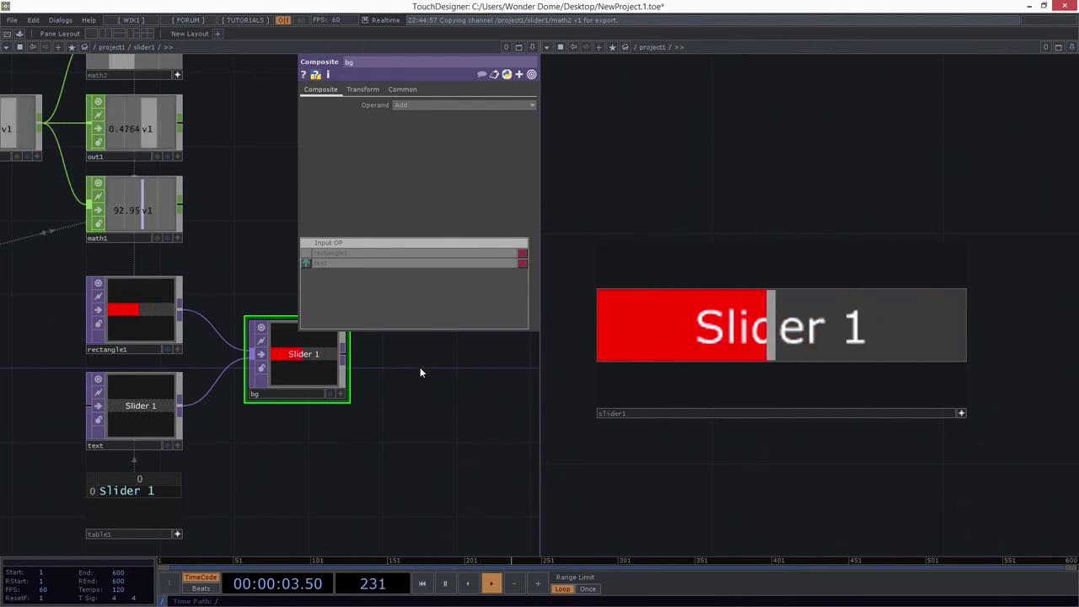
Try Max, then set the bg composite's operand to Difference and move slider1's knob to its maximum
left_click(427, 106)
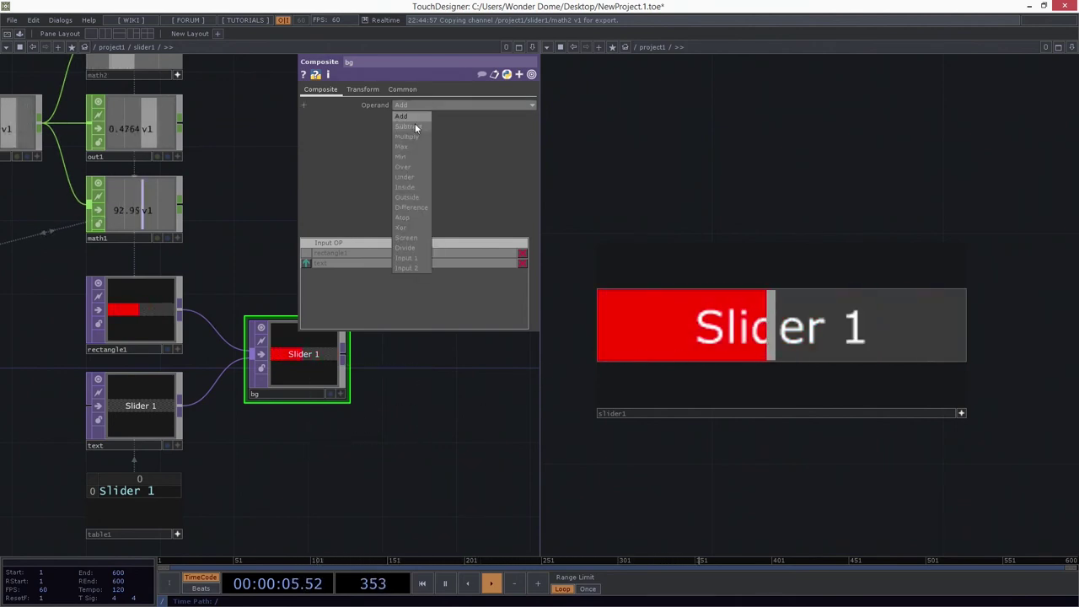
left_click(407, 147)
left_click(462, 106)
left_click(422, 208)
left_click_drag(788, 344, 1002, 359)
Check the Difference fill behind the label with slider1's knob at about 0.82 and 0.57
left_click_drag(347, 470, 407, 458)
scroll(408, 458, "down", 5)
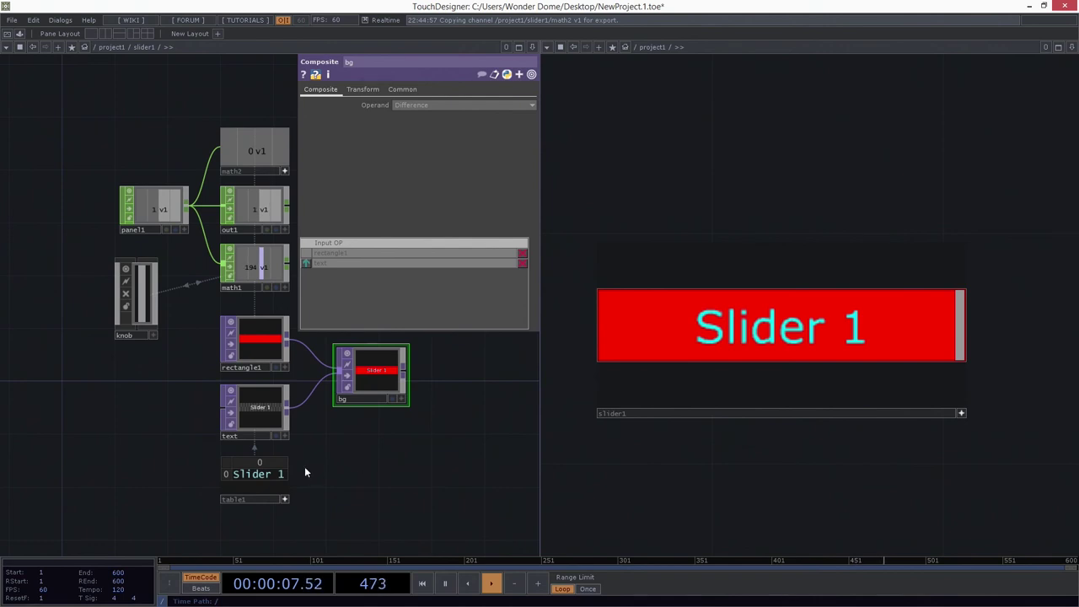
left_click_drag(342, 466, 309, 462)
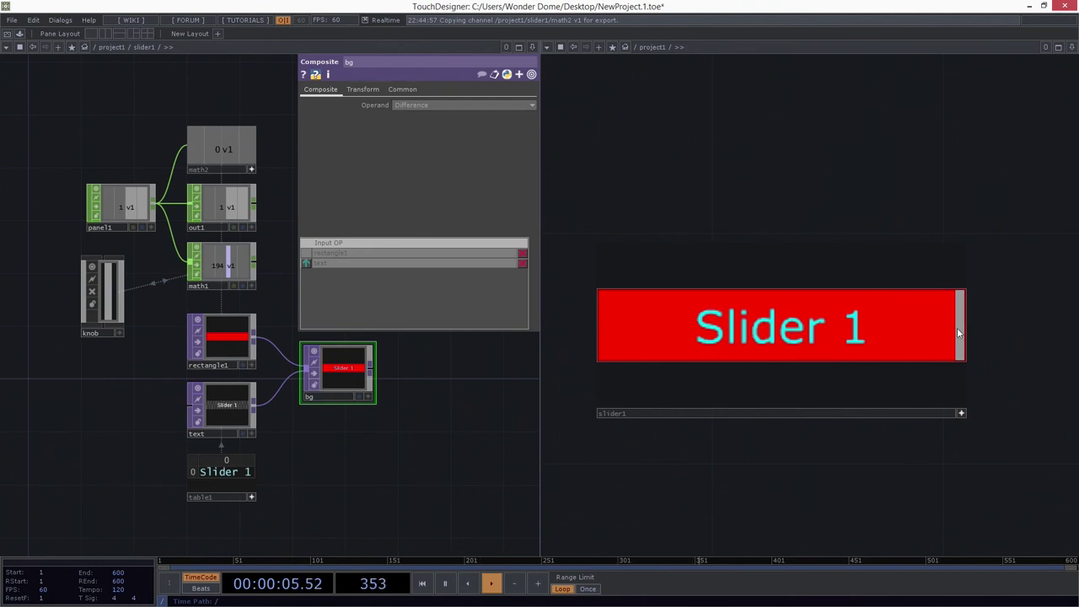
left_click_drag(958, 333, 891, 329)
scroll(294, 366, "up", 5)
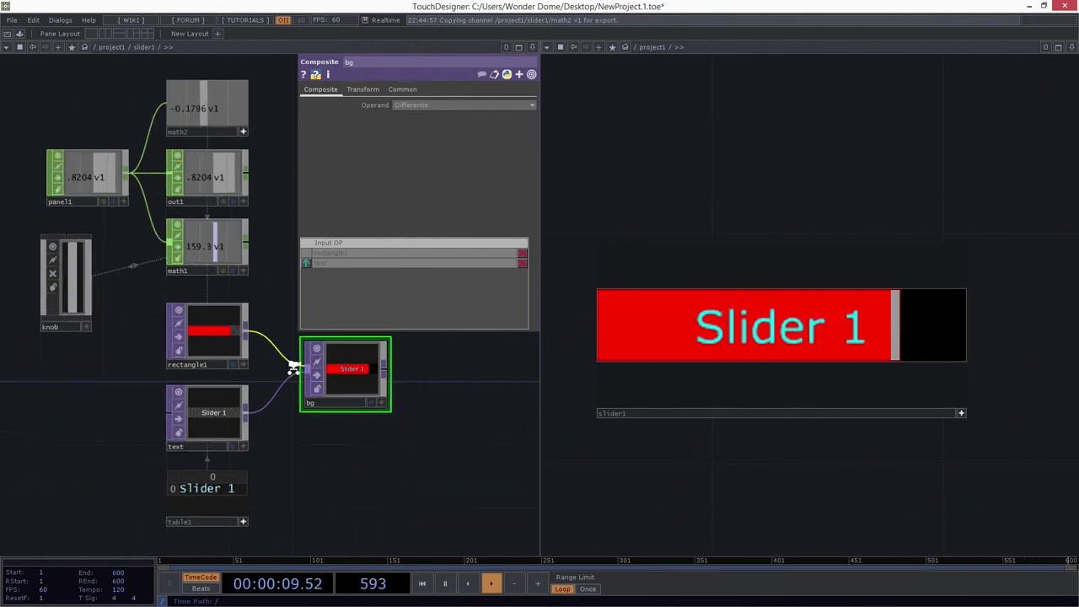
left_click_drag(433, 471, 263, 474)
left_click_drag(894, 340, 804, 329)
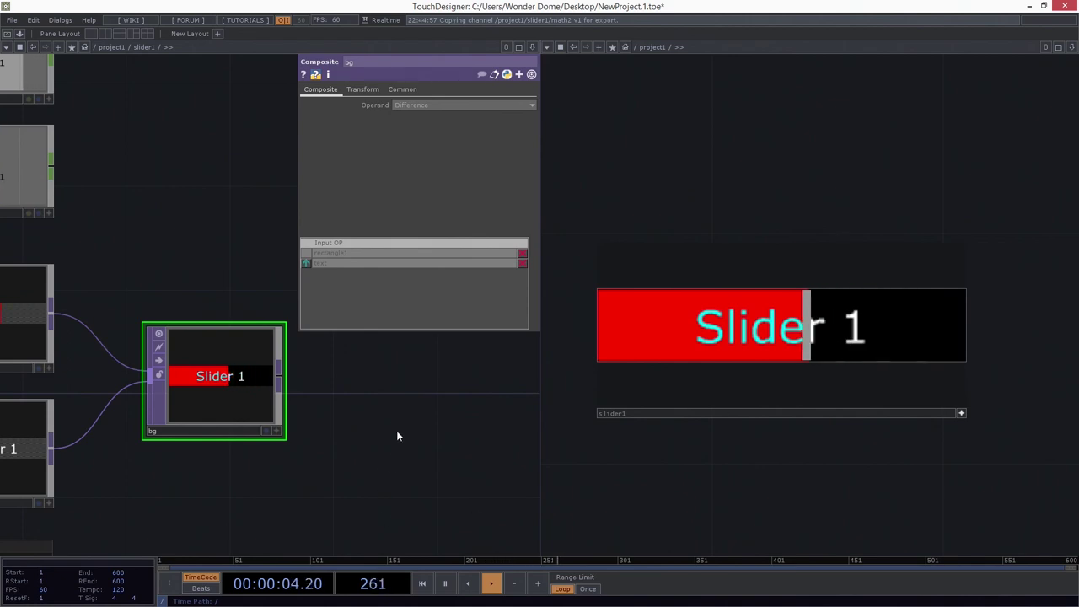
Review the bg composite's transform settings and test slider1's knob at about 0.89
left_click(362, 90)
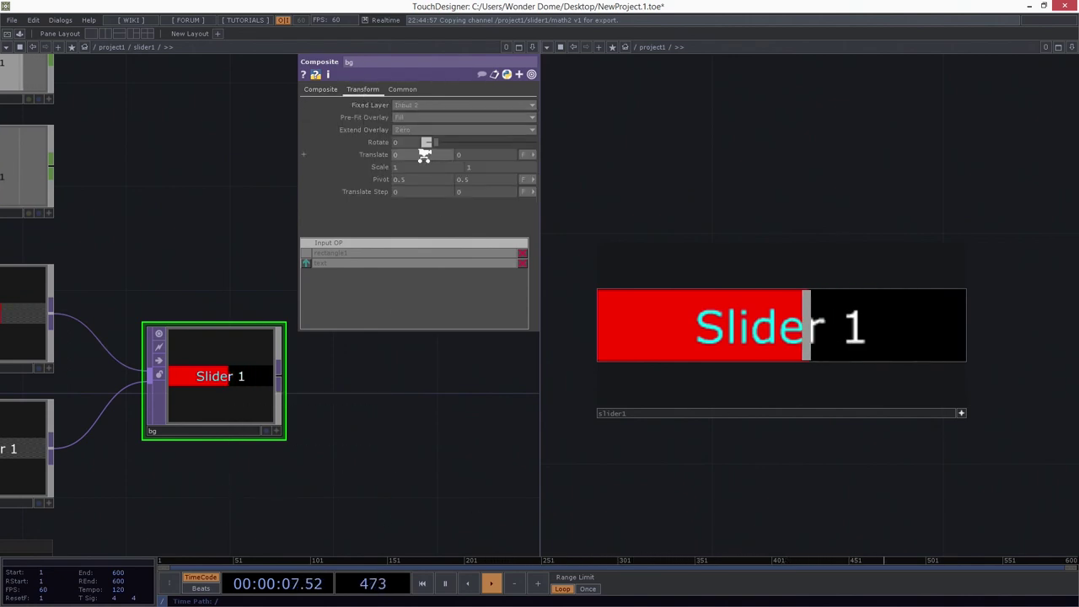
scroll(424, 156, "up", 2)
scroll(424, 156, "down", 5)
left_click_drag(252, 186, 254, 217)
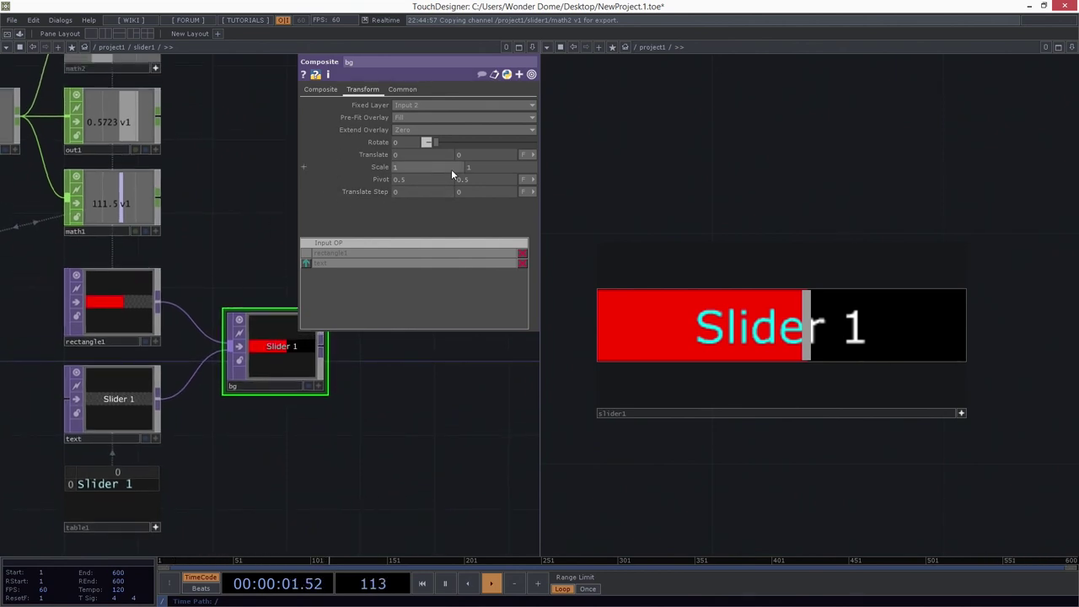
left_click_drag(806, 328, 903, 332)
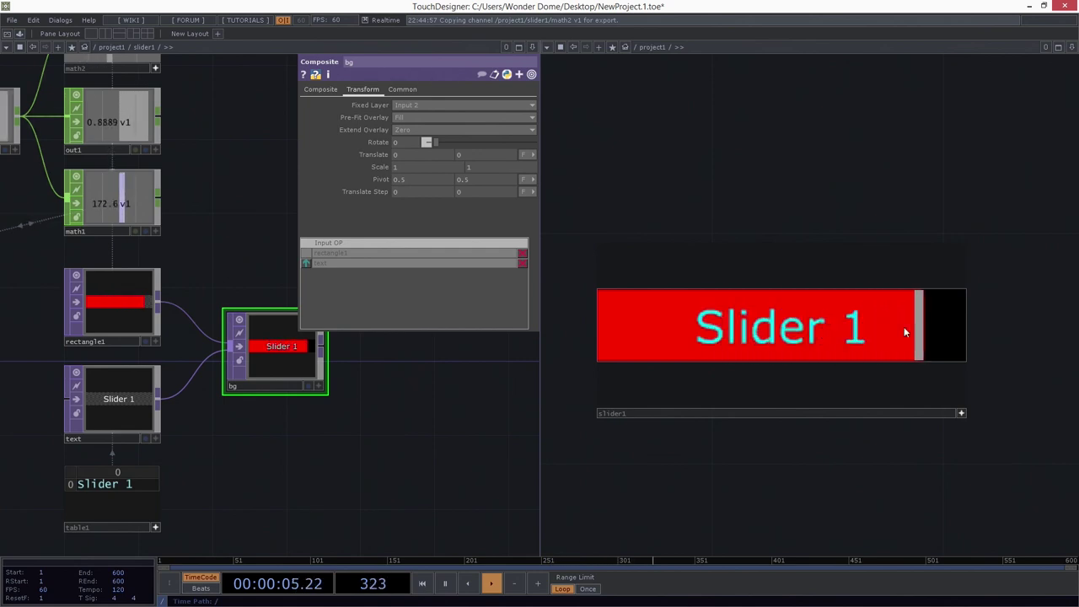
Review rectangle1's settings and the finished network, then test slider1's knob at its maximum and at 0
left_click(118, 320)
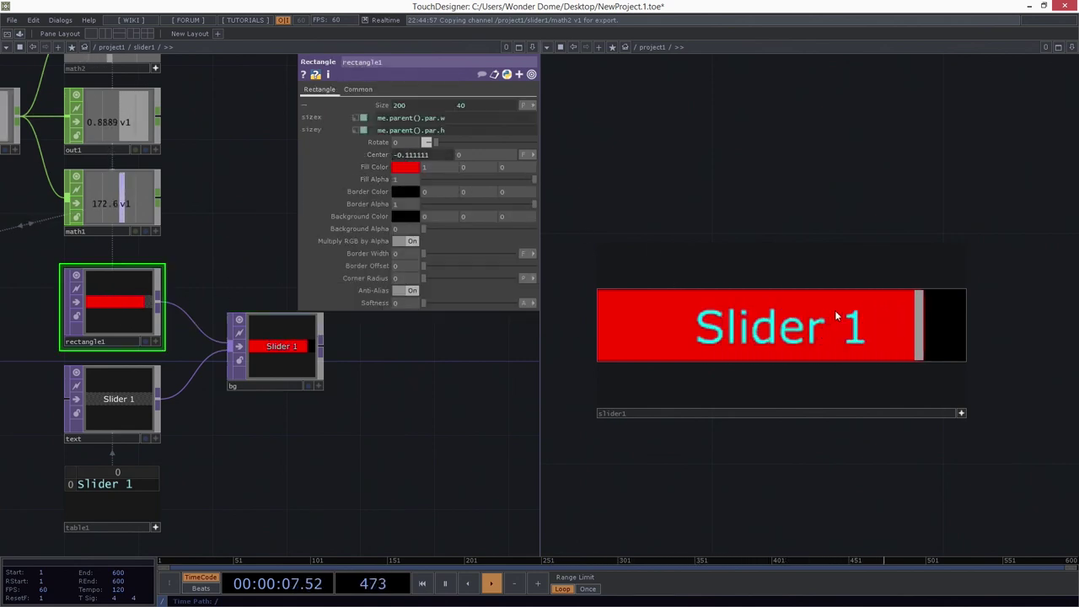
left_click_drag(922, 337, 1005, 346)
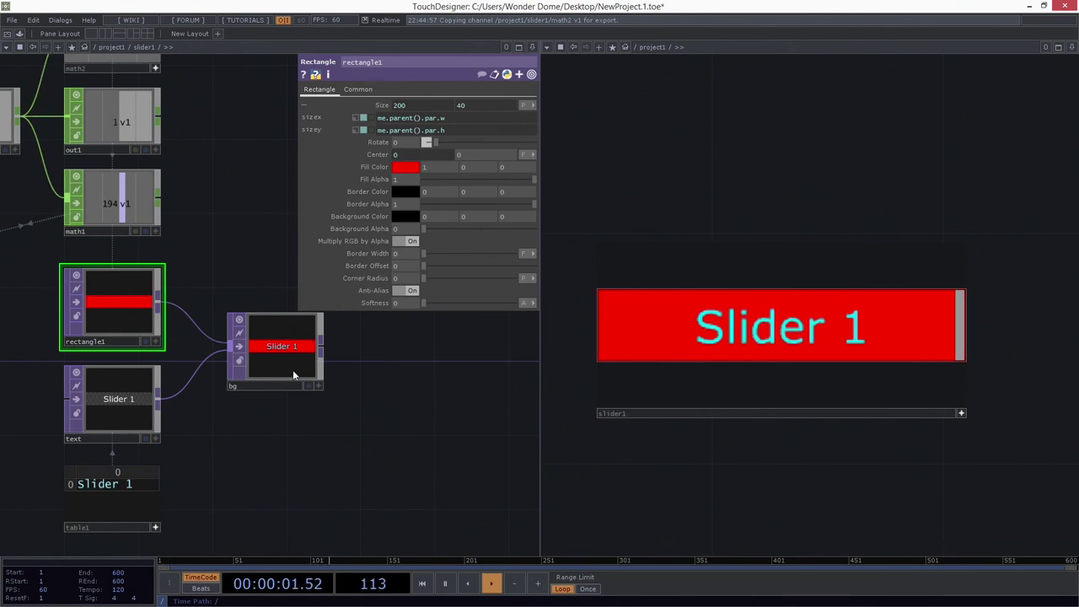
left_click_drag(390, 371, 466, 409)
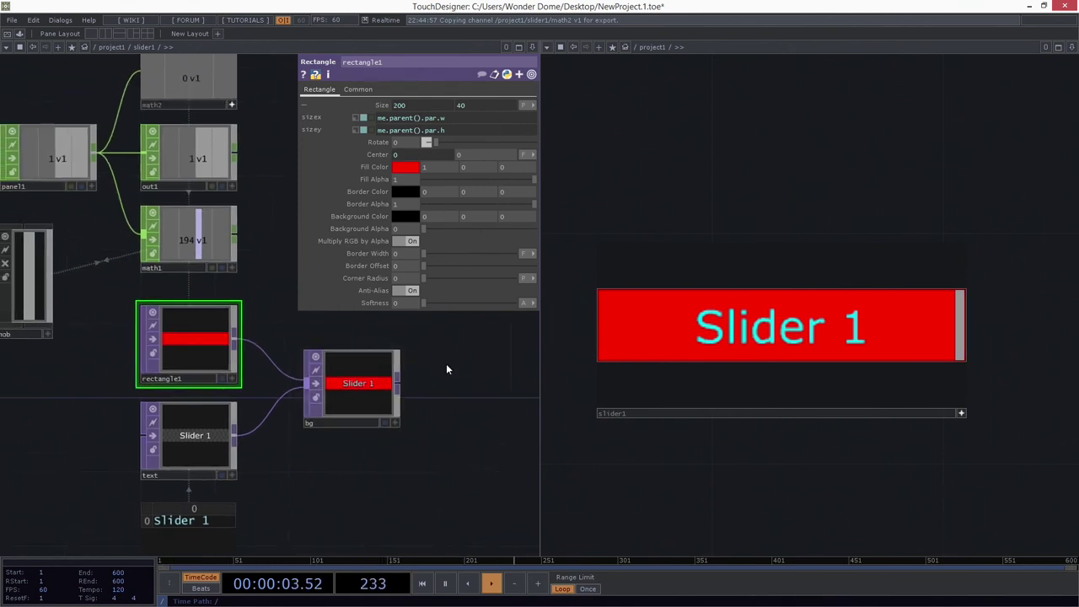
right_click_drag(423, 363, 339, 478)
scroll(338, 476, "down", 4)
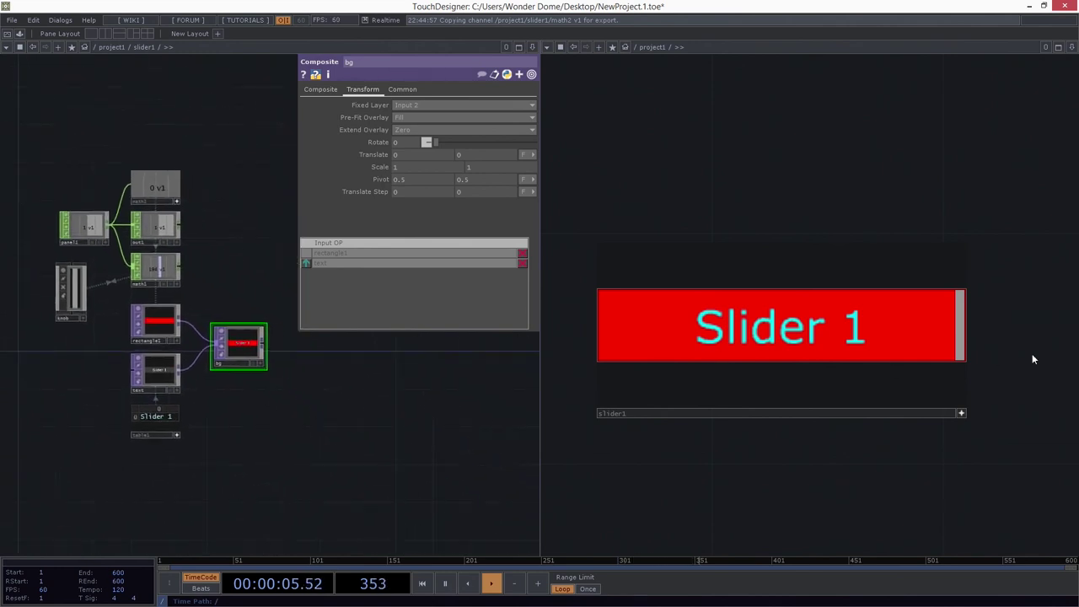
left_click_drag(967, 355, 596, 359)
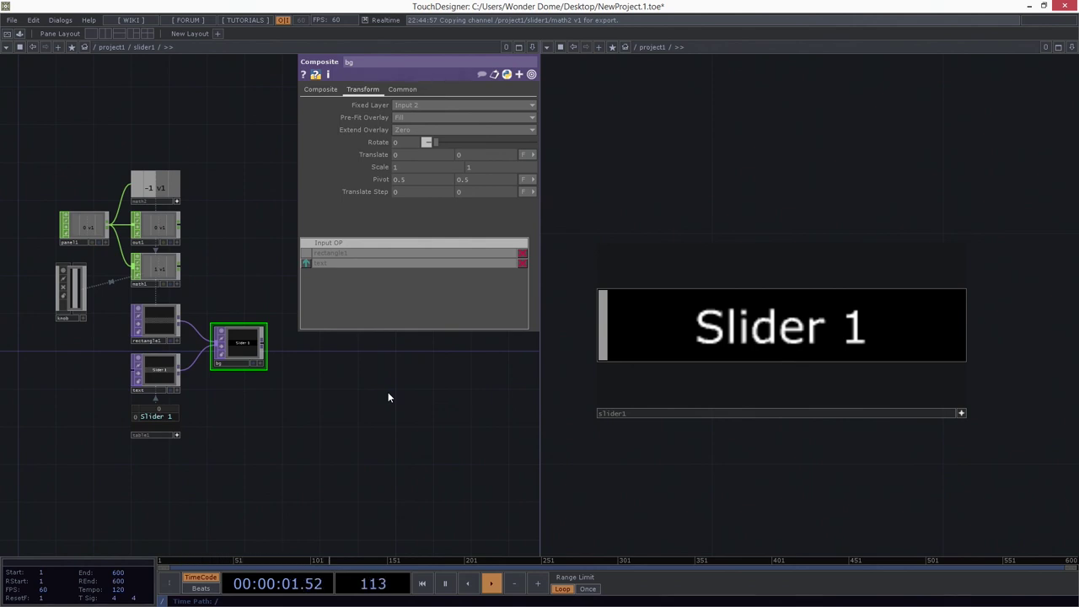
scroll(222, 393, "up", 2)
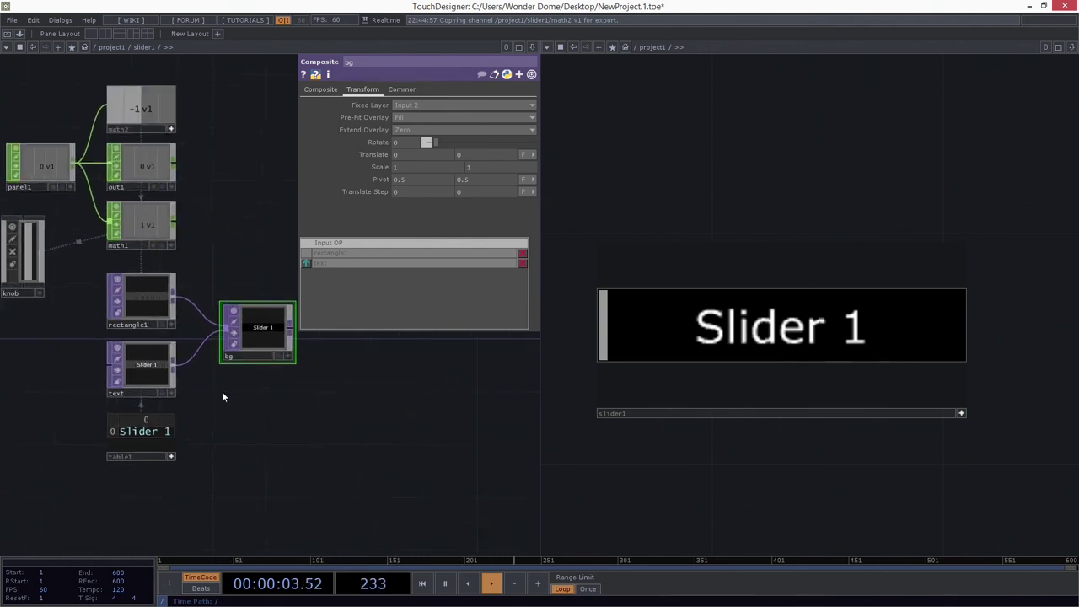
left_click_drag(237, 414, 270, 468)
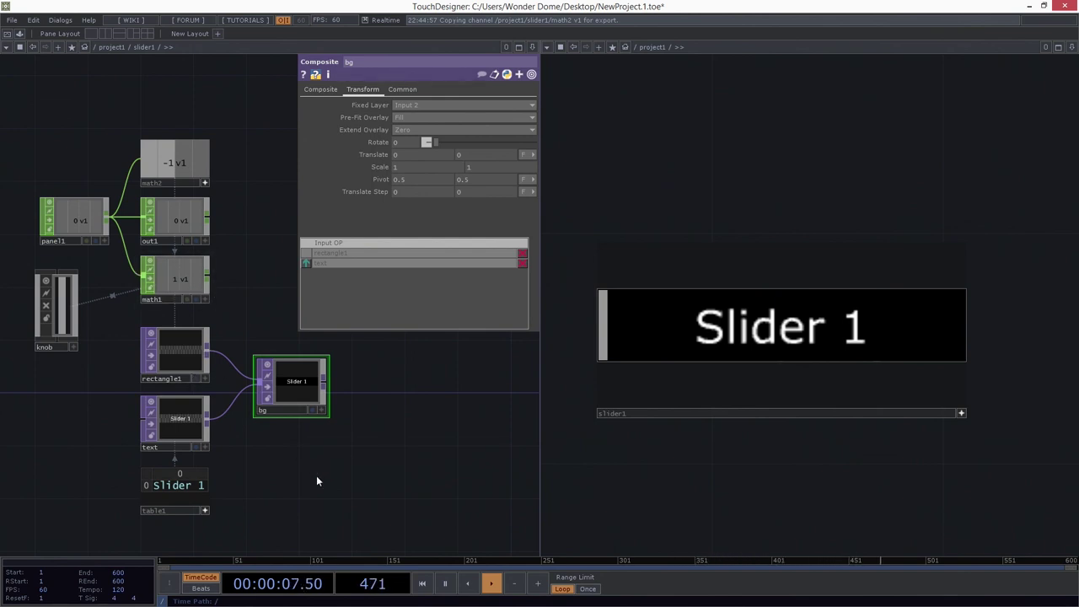
left_click_drag(39, 428, 142, 397)
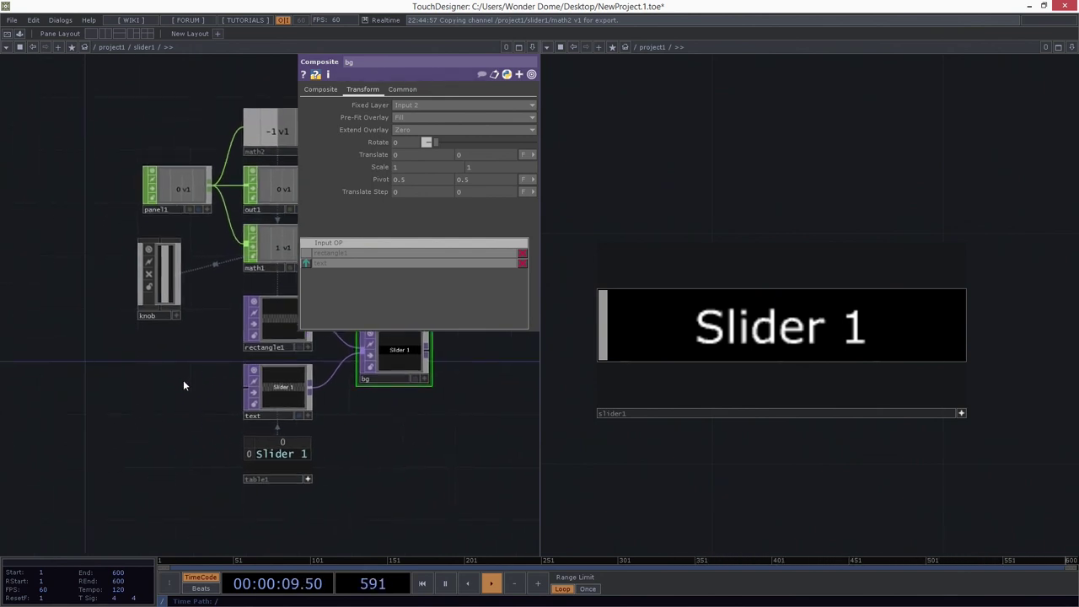
left_click_drag(612, 332, 587, 352)
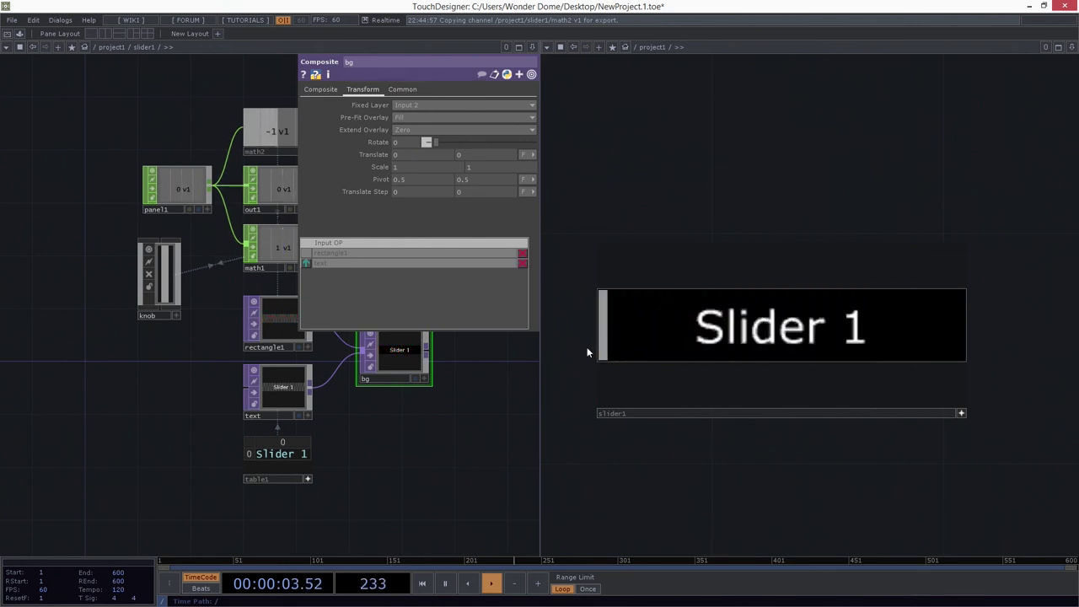